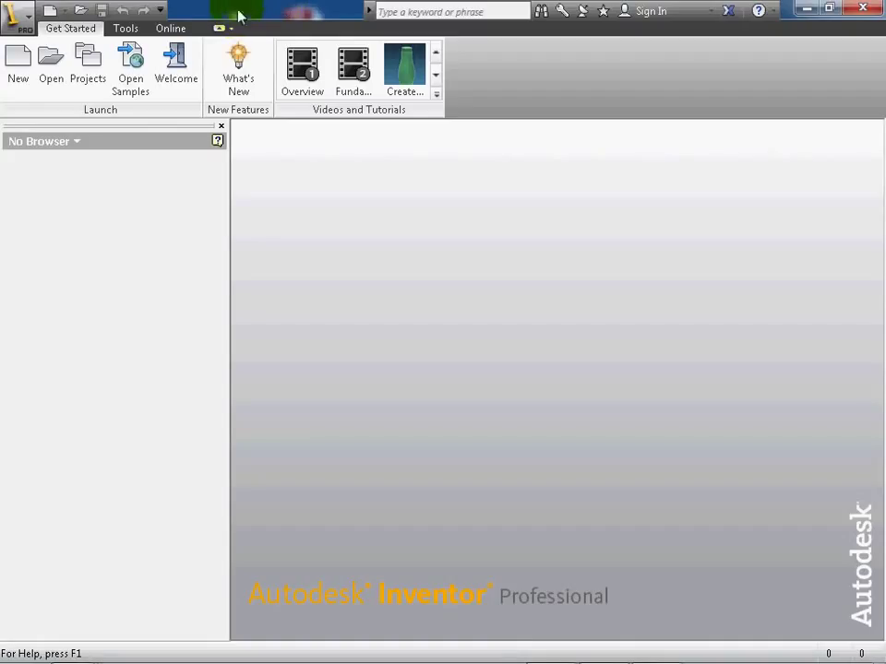
Step: Create a new assembly file
{"action": "left_click", "coordinate": [15, 57]}
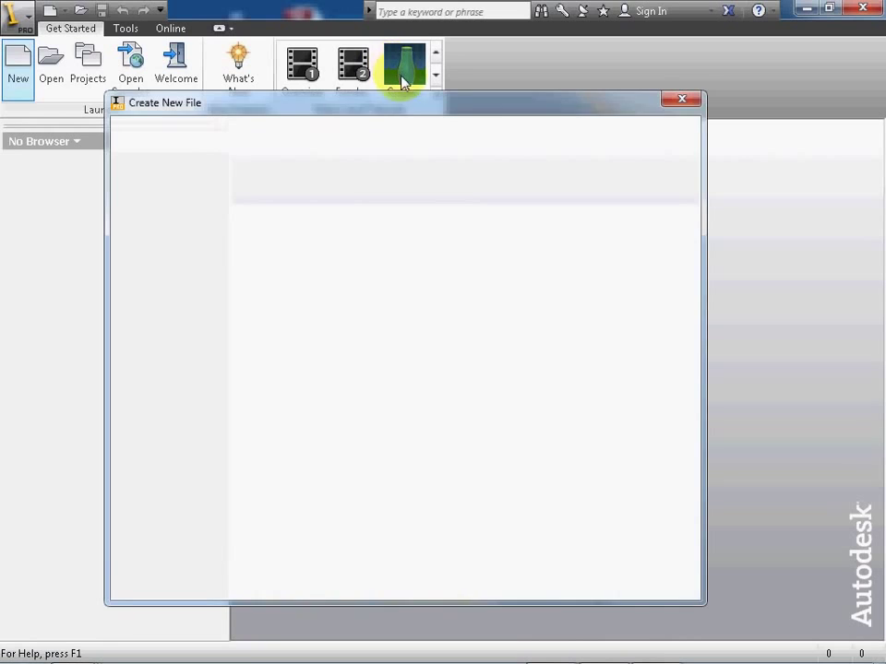
{"action": "left_click_drag", "start_coordinate": [519, 194], "coordinate": [499, 251]}
{"action": "double_click", "coordinate": [469, 262]}
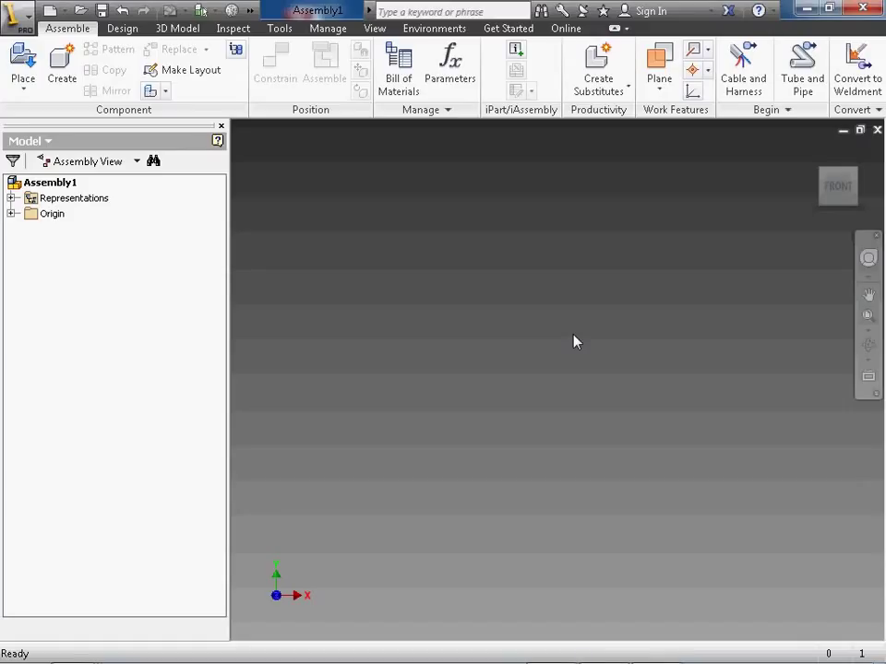
Step: Create an in-place component named tam1 from the Metric Standard (mm).ipt template, placed on the assembly's YZ plane
{"action": "left_click", "coordinate": [59, 74]}
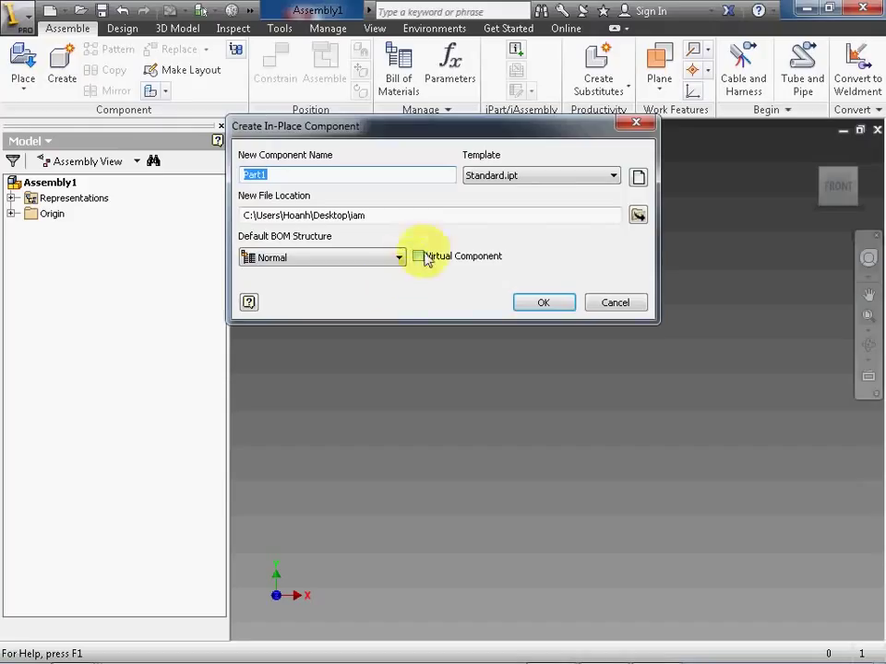
{"action": "left_click", "coordinate": [638, 177]}
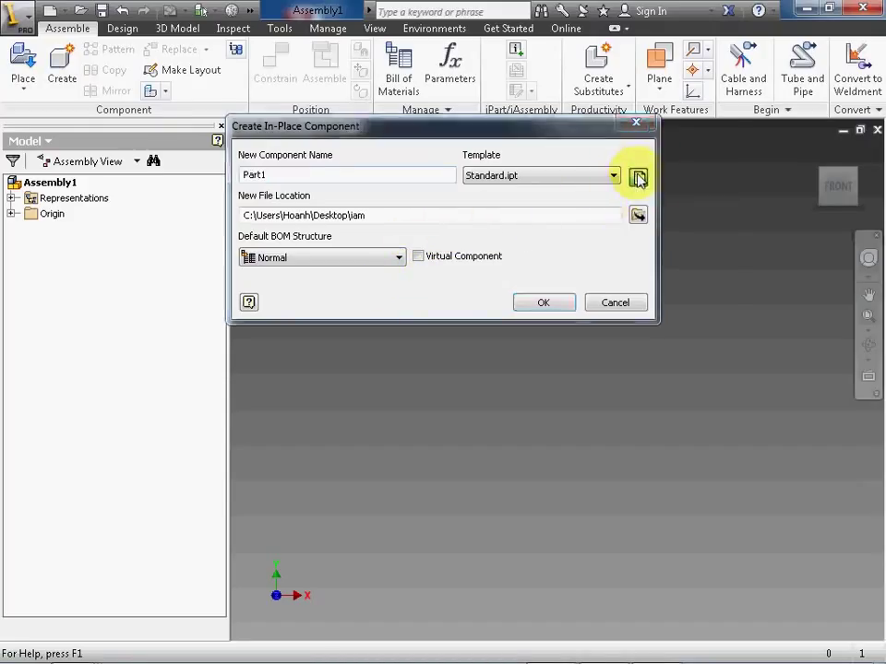
{"action": "left_click", "coordinate": [262, 44]}
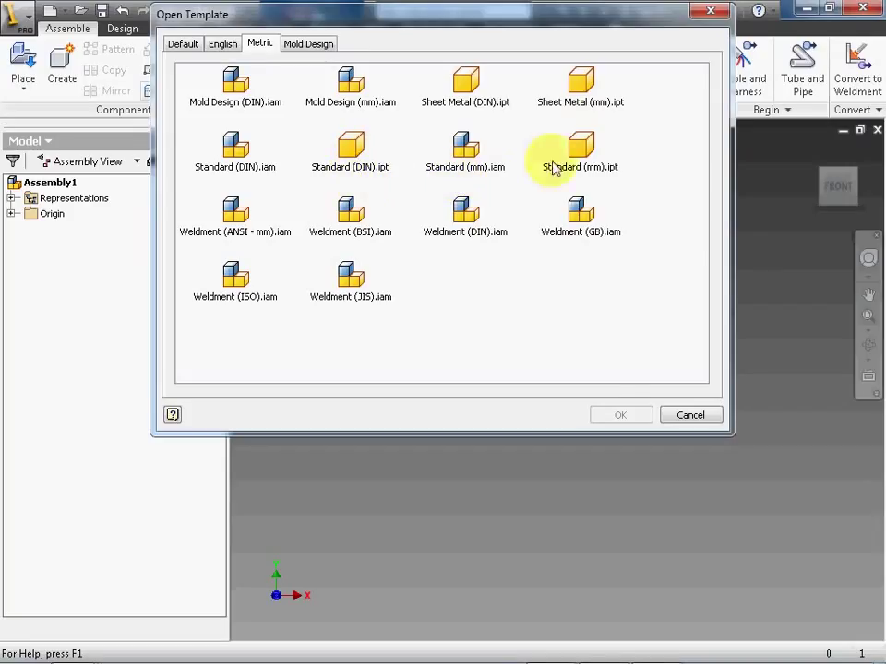
{"action": "left_click", "coordinate": [583, 145]}
{"action": "left_click", "coordinate": [613, 416]}
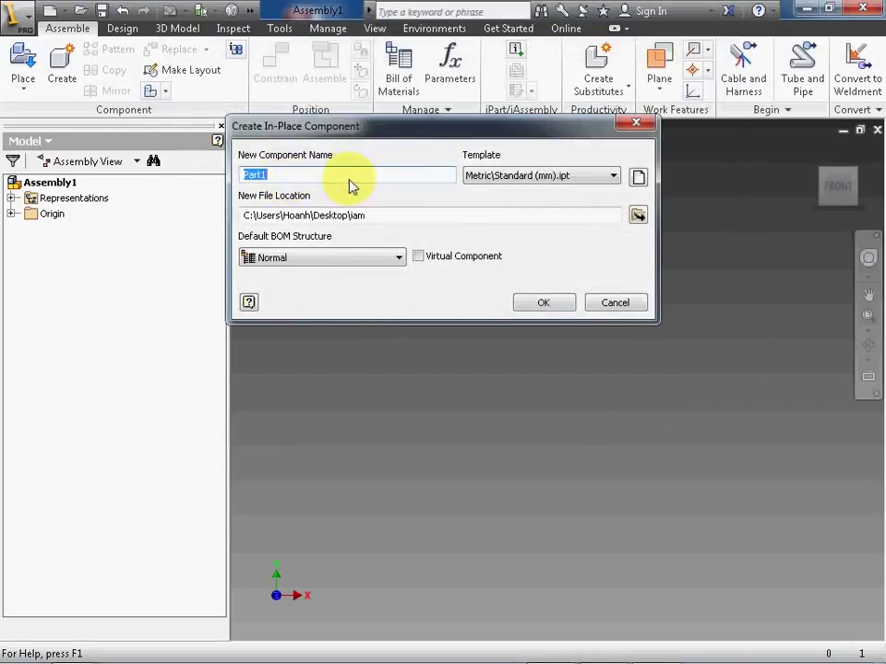
{"action": "left_click", "coordinate": [528, 298]}
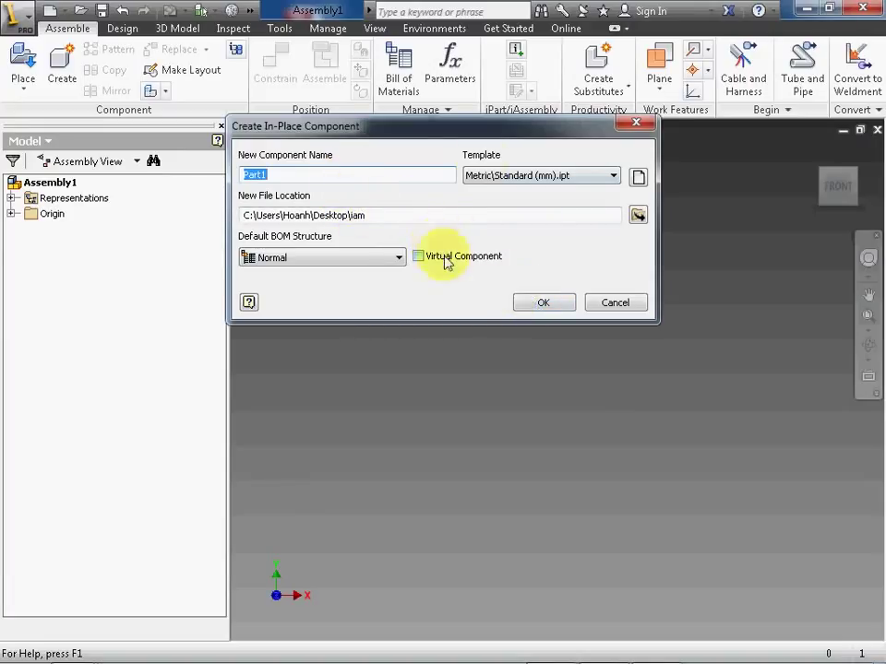
{"action": "type", "text": "tam"}
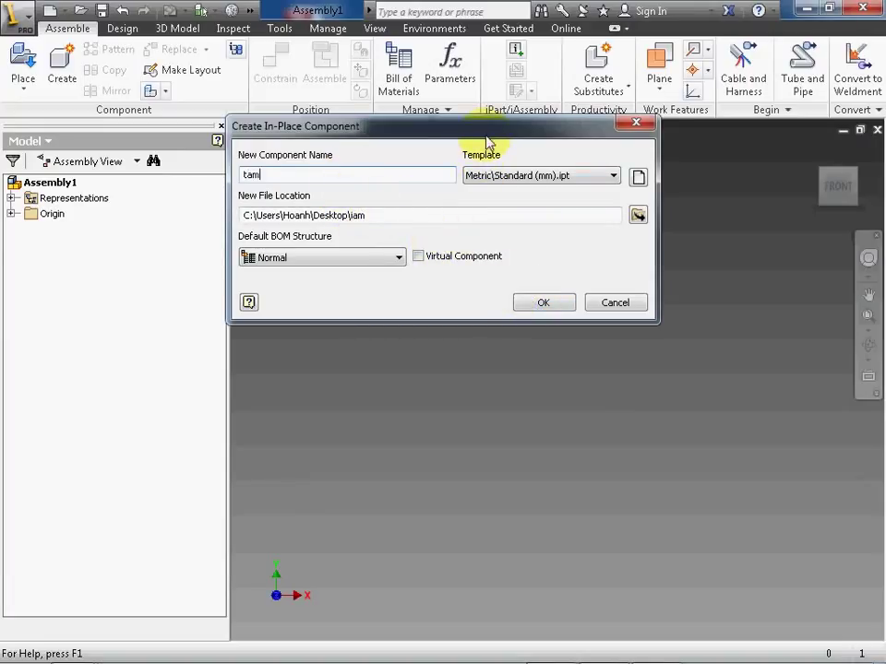
{"action": "type", "text": "1"}
{"action": "left_click", "coordinate": [562, 302]}
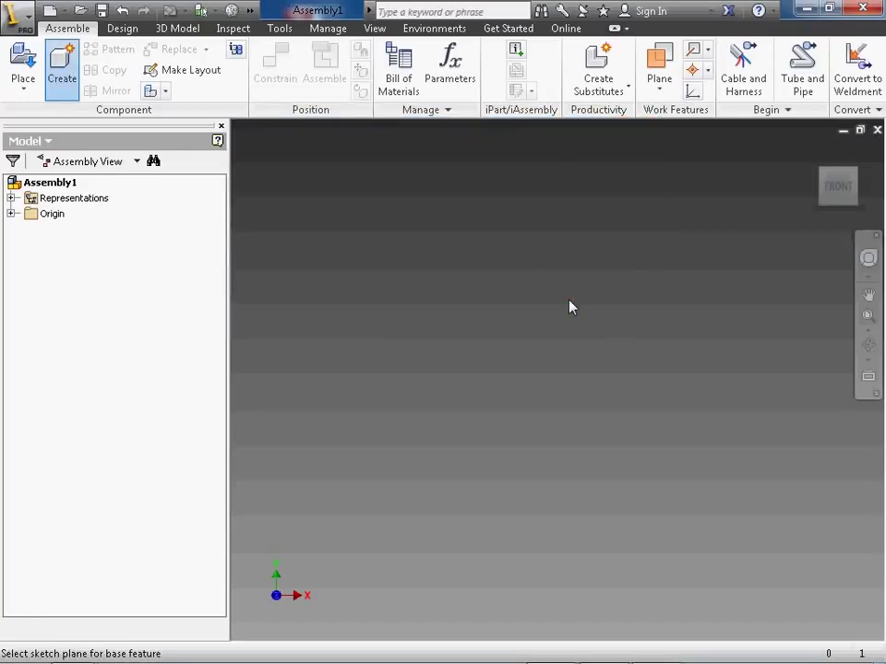
{"action": "left_click", "coordinate": [11, 215]}
{"action": "left_click", "coordinate": [74, 230]}
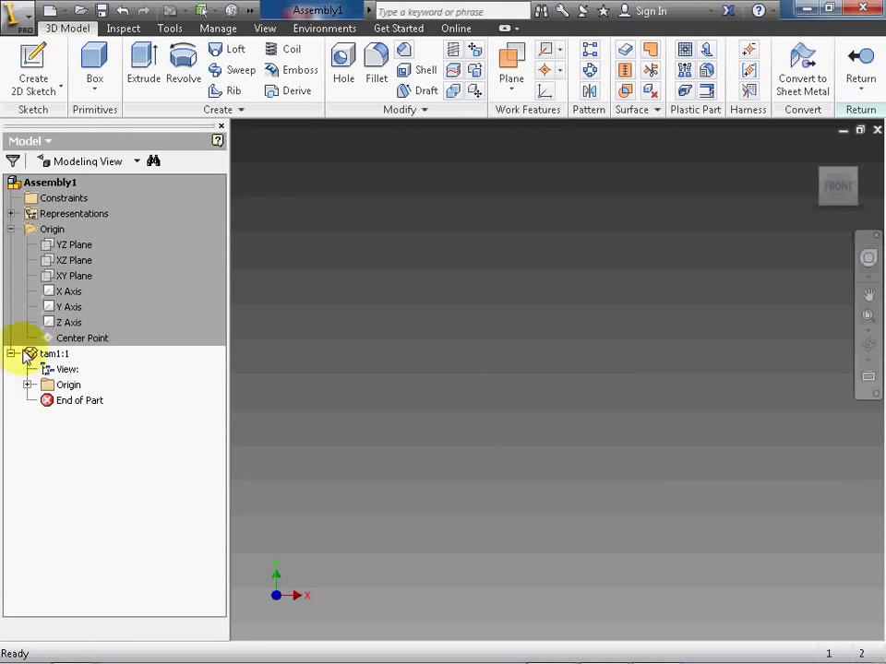
Step: Start a 2D sketch on the horizontal XZ plane and draw a wide, thin rectangle just above the origin
{"action": "left_click", "coordinate": [37, 74]}
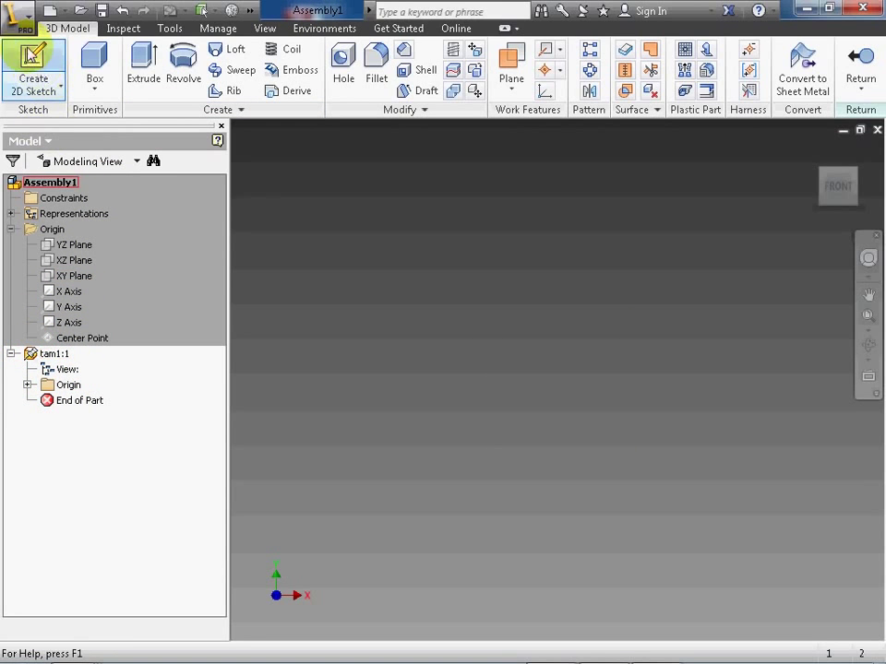
{"action": "left_click", "coordinate": [395, 379]}
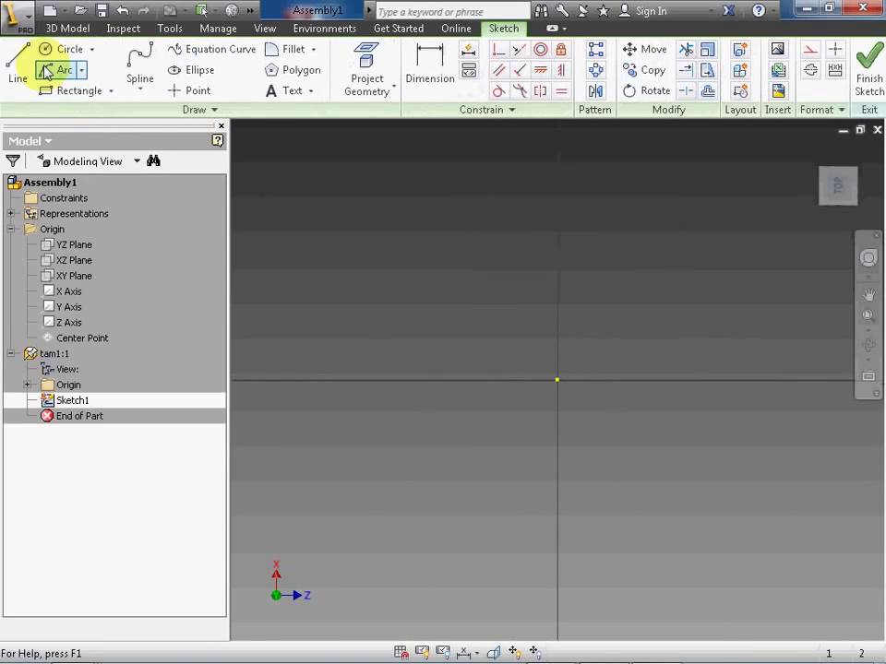
{"action": "left_click", "coordinate": [57, 90]}
{"action": "left_click", "coordinate": [428, 345]}
{"action": "left_click", "coordinate": [687, 369]}
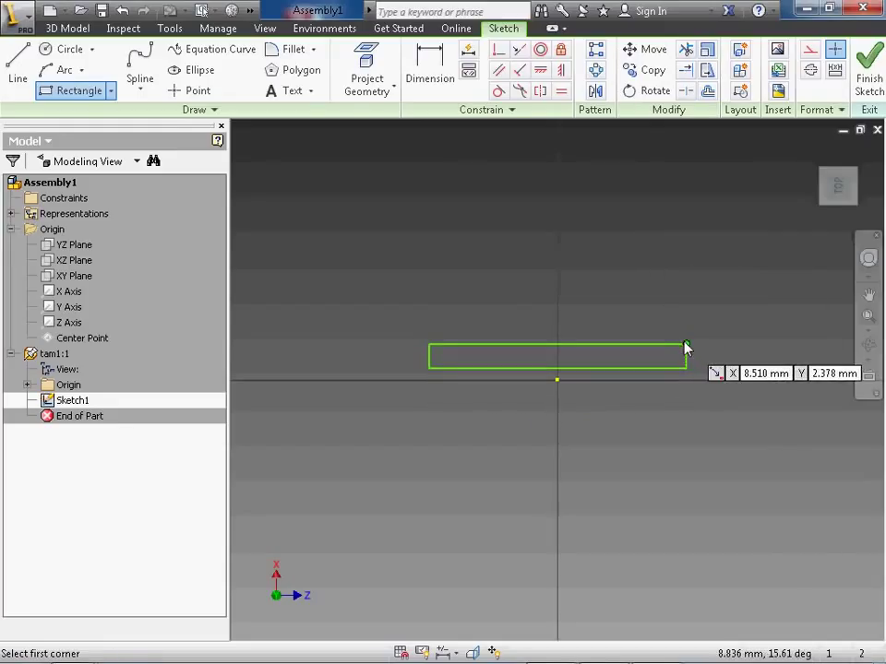
Step: Dimension the rectangle's short side as 10 mm
{"action": "key", "text": "d"}
{"action": "left_click", "coordinate": [687, 358]}
{"action": "left_click", "coordinate": [716, 352]}
{"action": "type", "text": "10"}
{"action": "key", "text": "Return"}
Step: Dimension the rectangle's long side as 50 mm
{"action": "scroll", "coordinate": [716, 358], "scroll_direction": "down", "scroll_amount": 5}
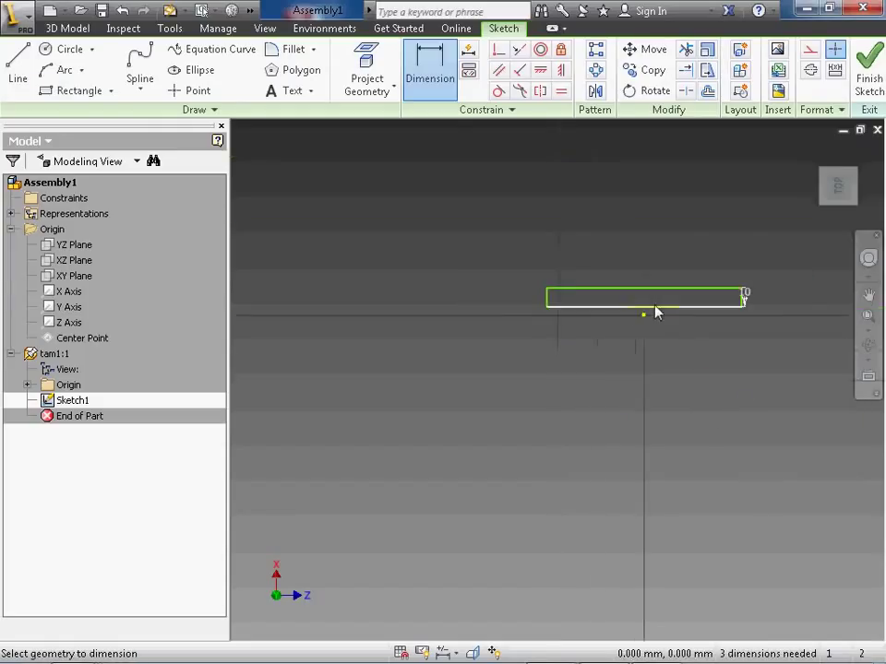
{"action": "left_click", "coordinate": [654, 294]}
{"action": "left_click", "coordinate": [660, 261]}
{"action": "type", "text": "50"}
{"action": "key", "text": "Return"}
{"action": "scroll", "coordinate": [668, 263], "scroll_direction": "down", "scroll_amount": 1}
{"action": "scroll", "coordinate": [671, 267], "scroll_direction": "up", "scroll_amount": 4}
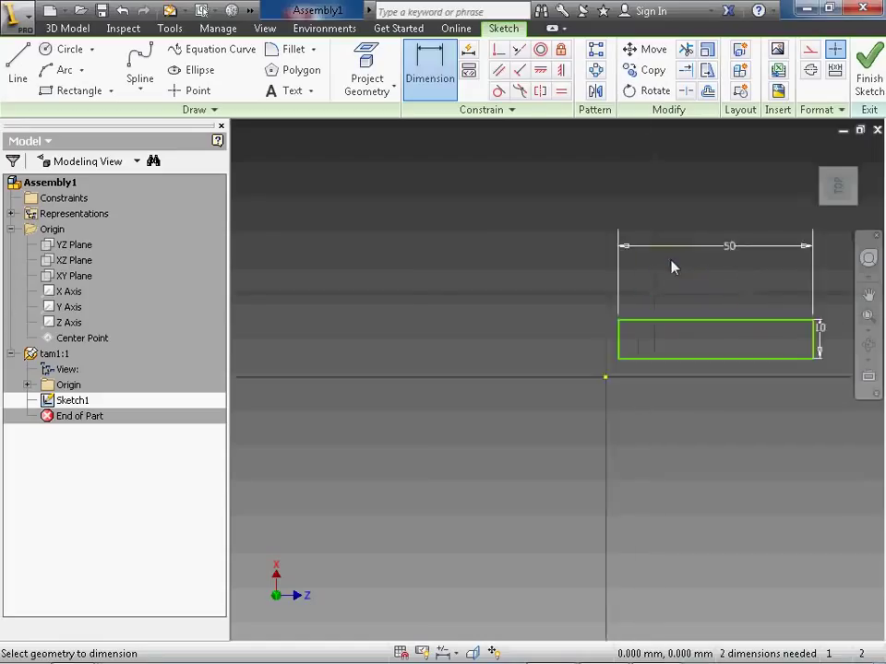
Step: Align the midpoint of the rectangle's lower edge with the origin using a vertical constraint
{"action": "middle_click_drag", "start_coordinate": [671, 267], "coordinate": [465, 275]}
{"action": "left_click", "coordinate": [561, 70]}
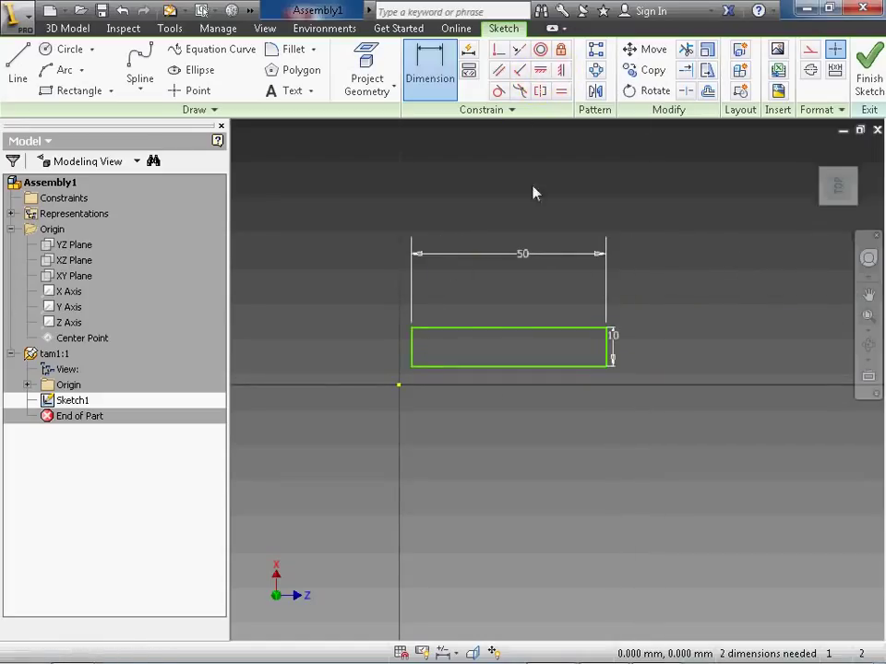
{"action": "left_click", "coordinate": [508, 366]}
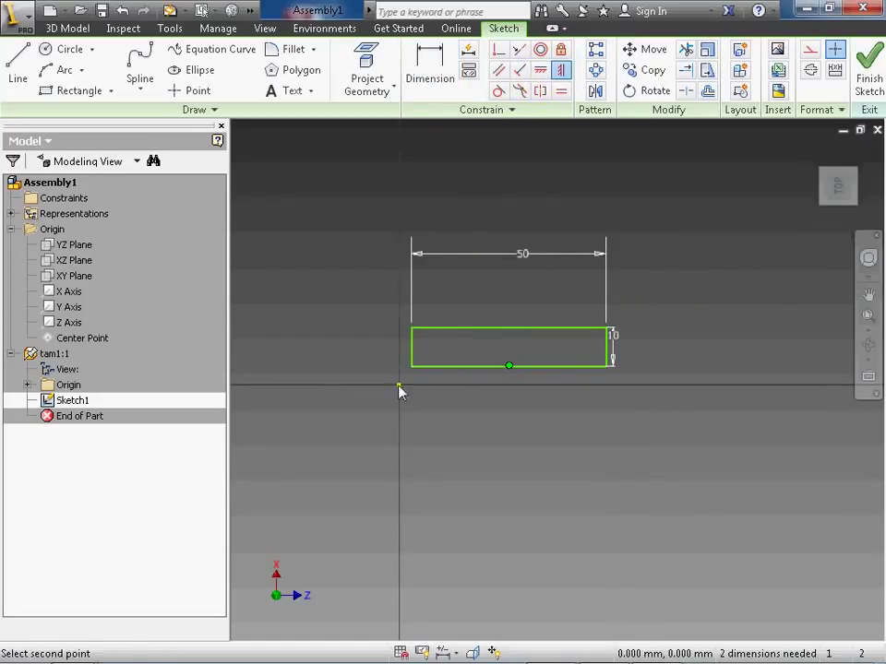
{"action": "left_click", "coordinate": [398, 385]}
Step: Try to bring the rectangle's lower edge level with the origin using a horizontal constraint
{"action": "key", "text": "h"}
{"action": "left_click", "coordinate": [401, 391]}
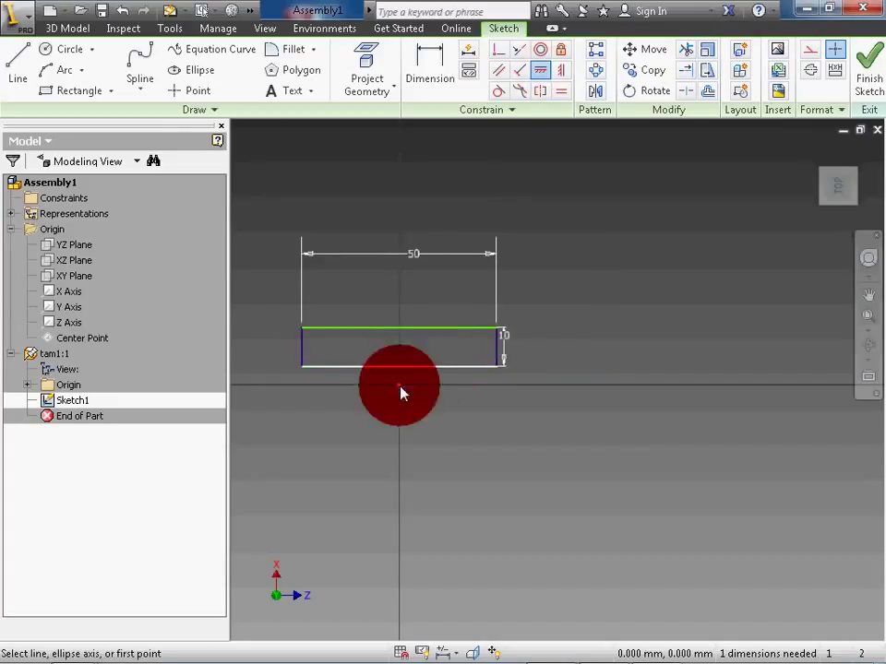
{"action": "left_click", "coordinate": [542, 71]}
{"action": "scroll", "coordinate": [417, 376], "scroll_direction": "up", "scroll_amount": 3}
{"action": "scroll", "coordinate": [421, 369], "scroll_direction": "down", "scroll_amount": 4}
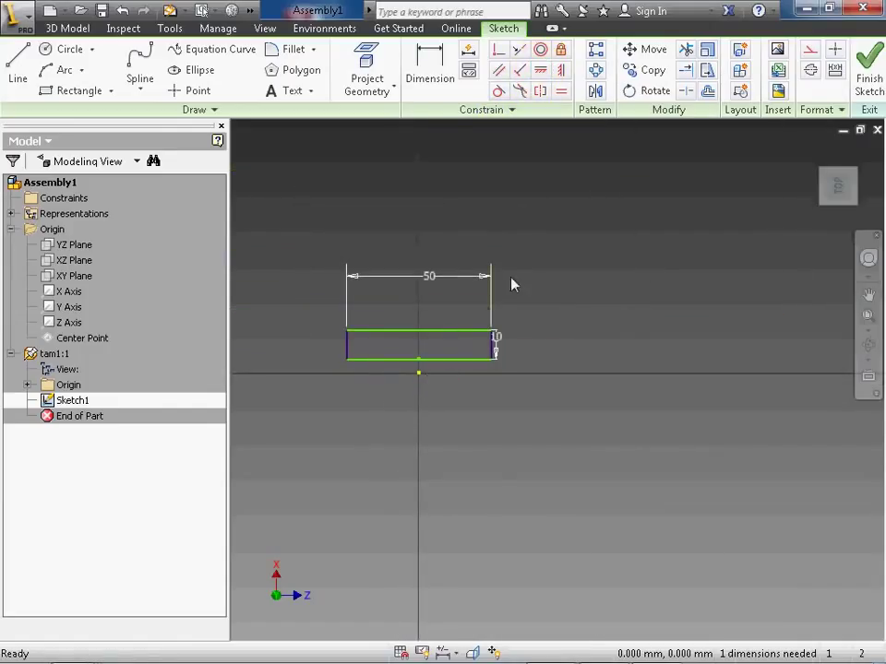
{"action": "left_click", "coordinate": [541, 71]}
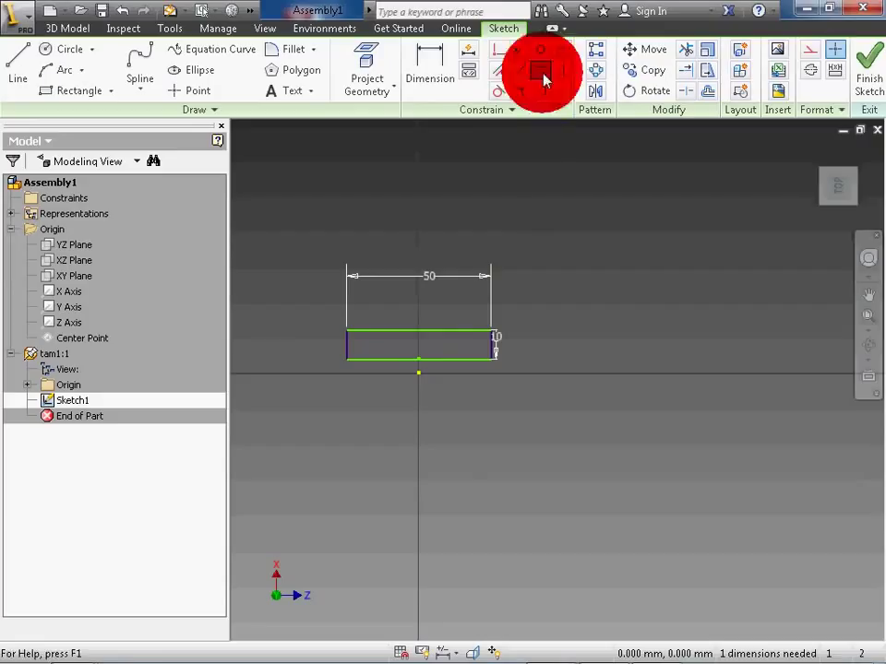
{"action": "left_click", "coordinate": [418, 363]}
{"action": "left_click", "coordinate": [419, 372]}
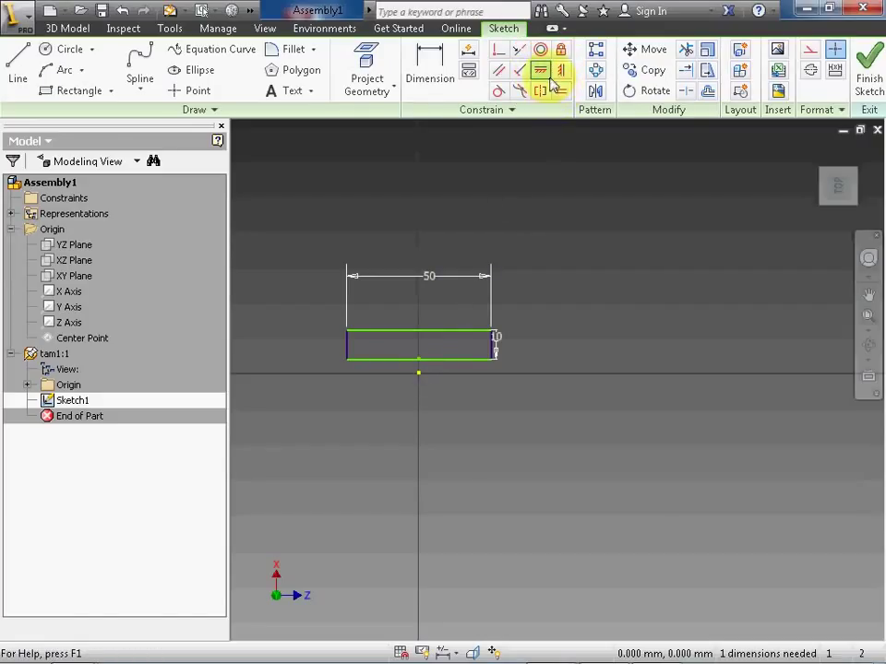
{"action": "left_click", "coordinate": [540, 72]}
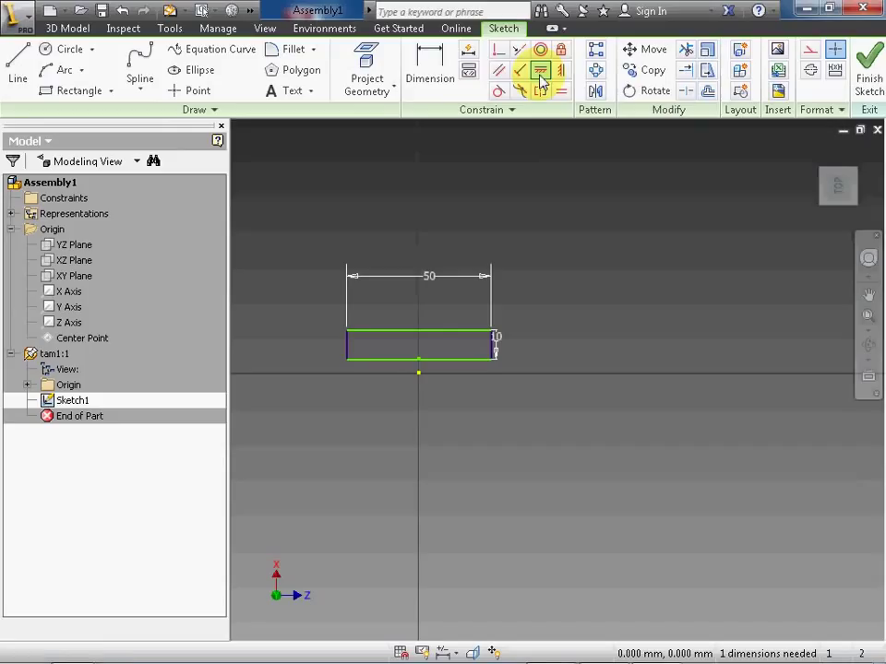
{"action": "left_click", "coordinate": [484, 366]}
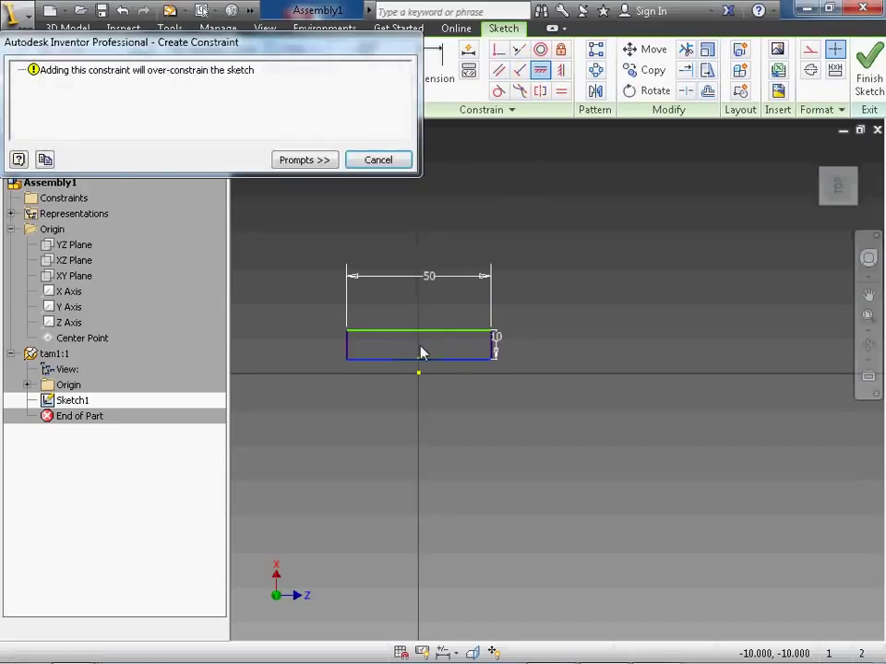
{"action": "key", "text": "Escape"}
Step: Dimension the distance between the rectangle's lower edge and the origin as 0 mm and finish the sketch
{"action": "key", "text": "d"}
{"action": "left_click", "coordinate": [452, 360]}
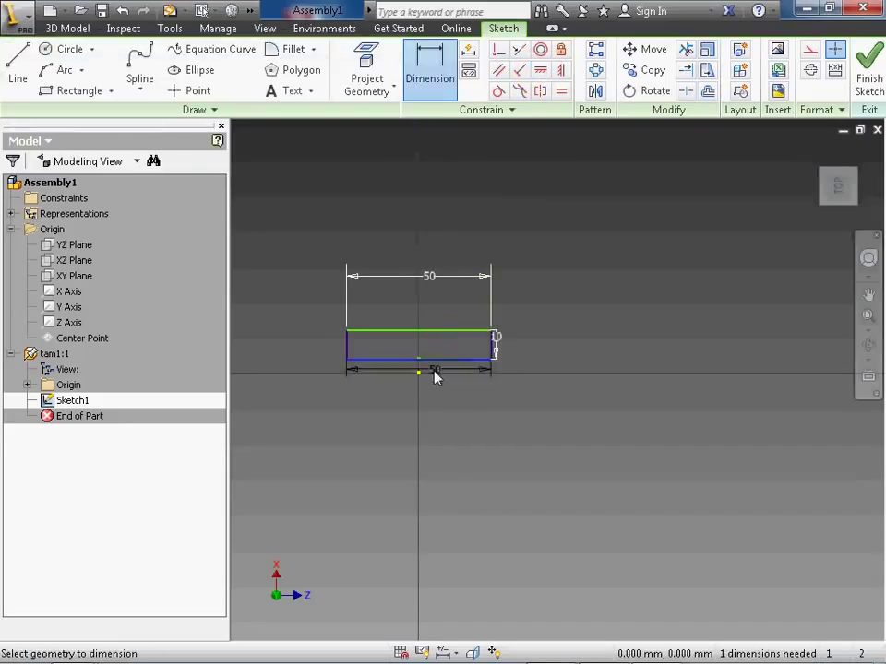
{"action": "left_click", "coordinate": [419, 373]}
{"action": "left_click", "coordinate": [446, 382]}
{"action": "type", "text": "0"}
{"action": "key", "text": "Return"}
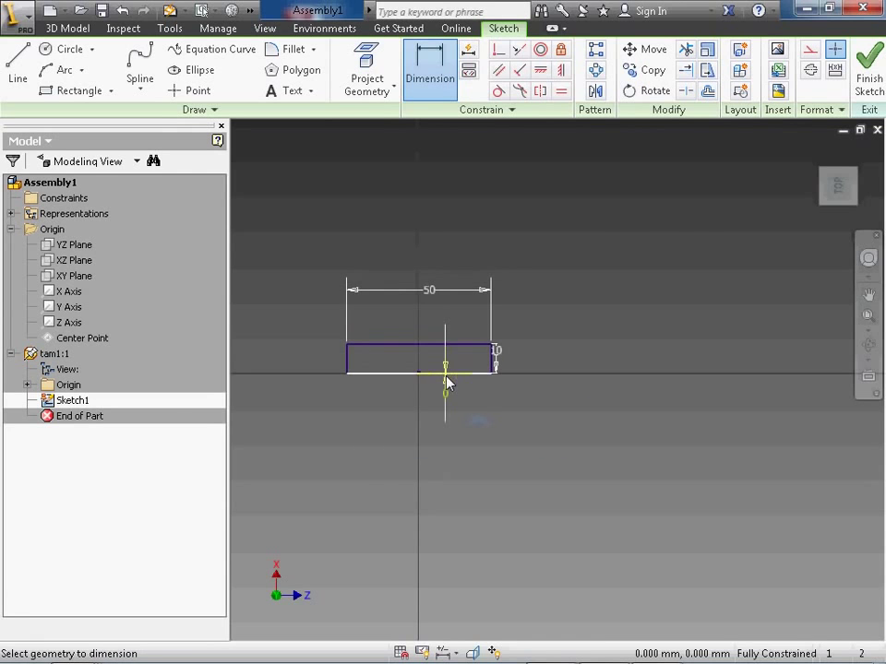
{"action": "left_click", "coordinate": [863, 93]}
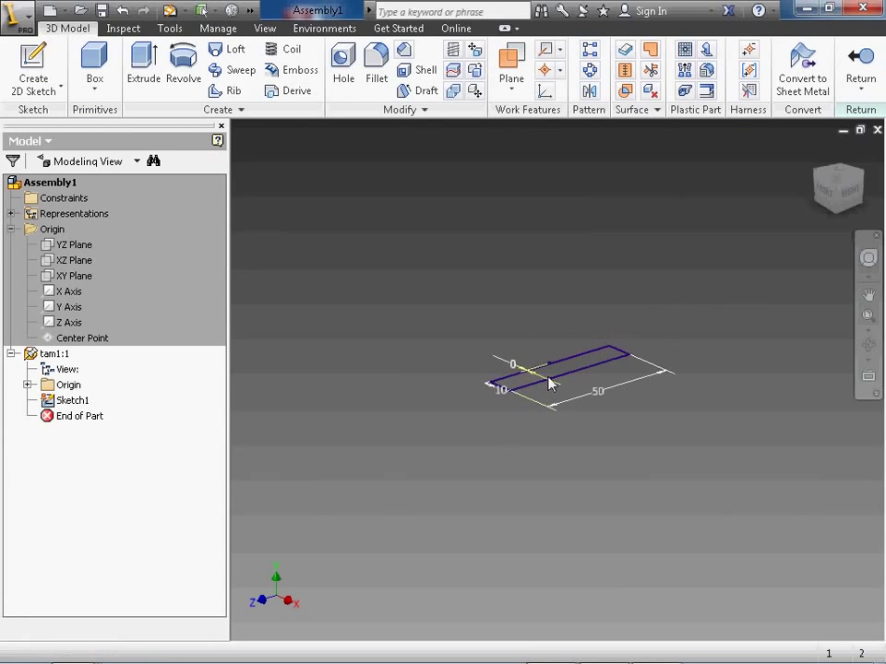
Step: Extrude the rectangle 100 mm upward into a solid plate and return to the assembly
{"action": "key", "text": "e"}
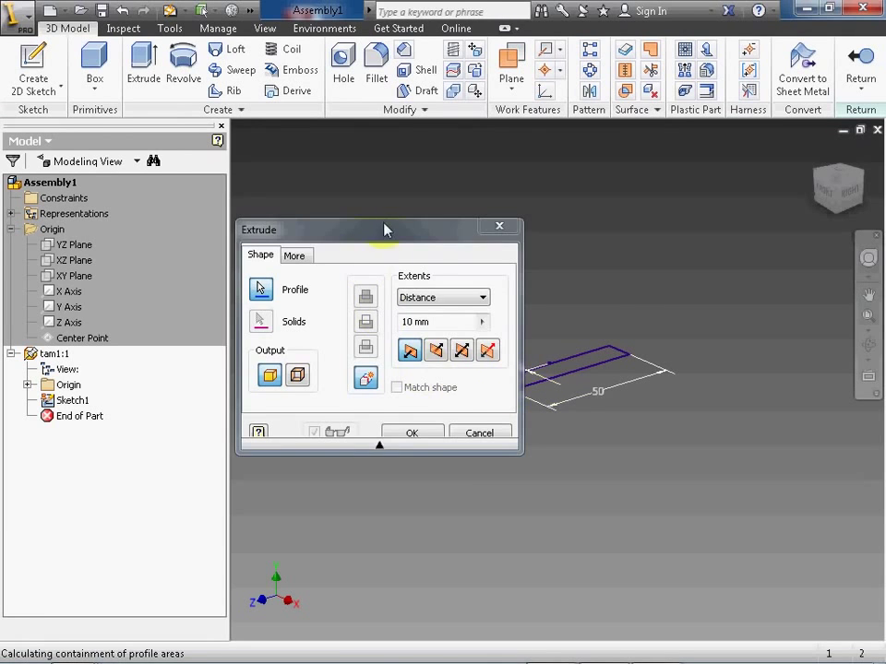
{"action": "left_click", "coordinate": [360, 332]}
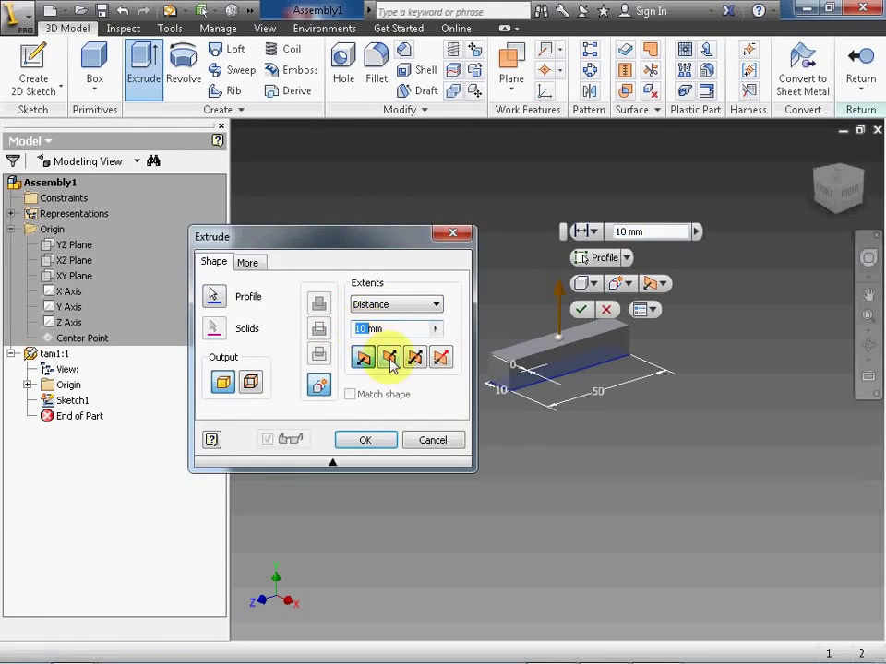
{"action": "type", "text": "0"}
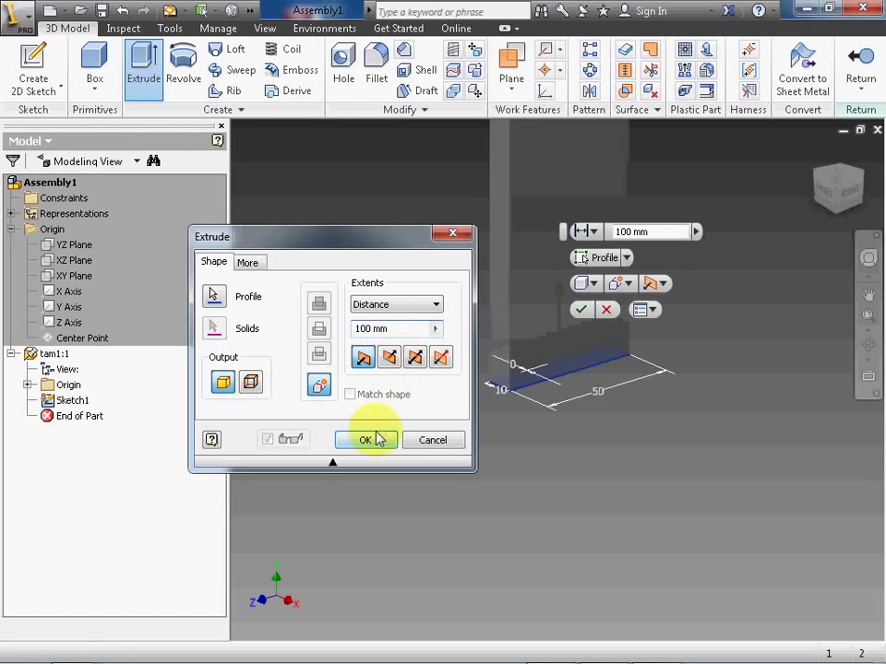
{"action": "left_click", "coordinate": [365, 440]}
{"action": "key", "text": "F6"}
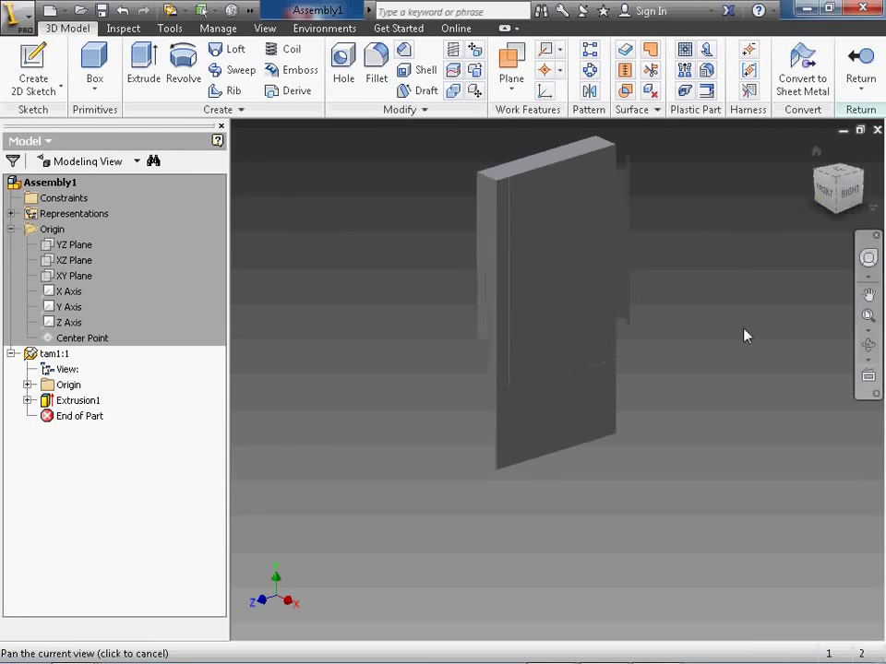
{"action": "left_click", "coordinate": [861, 62]}
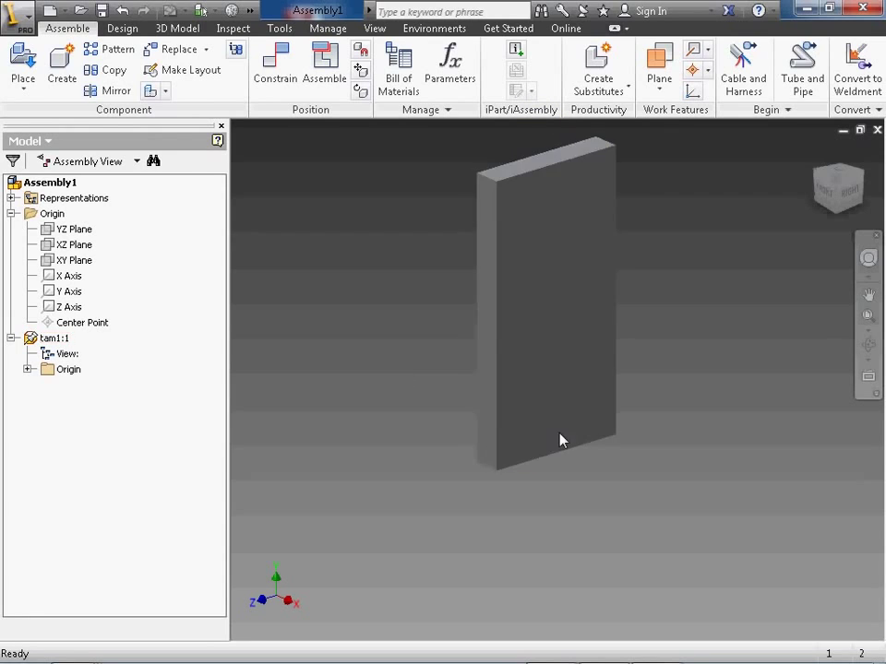
Step: Create an in-place part named tam2 from the metric Standard (mm).ipt template on the assembly's YZ plane
{"action": "left_click", "coordinate": [60, 64]}
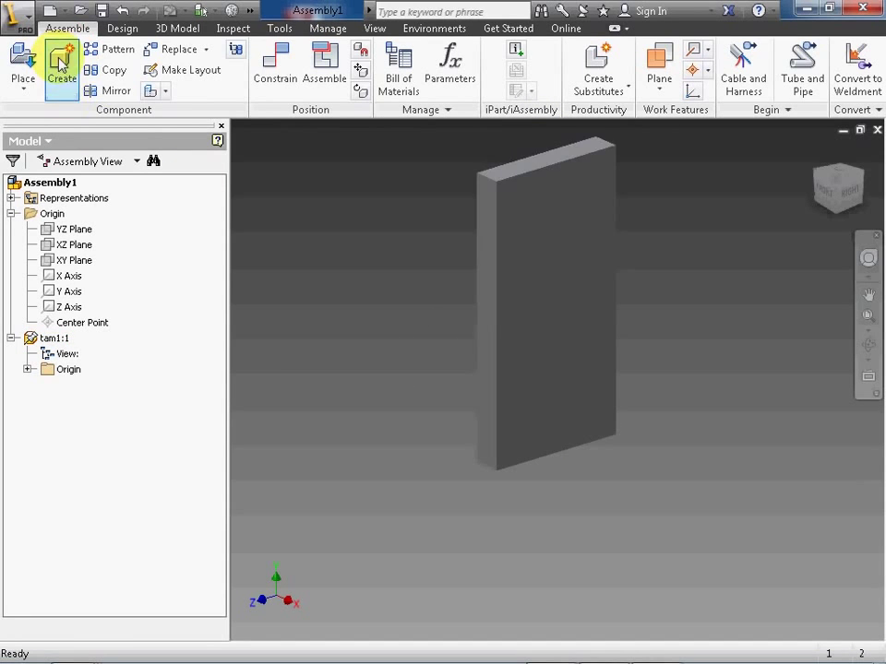
{"action": "left_click", "coordinate": [637, 176]}
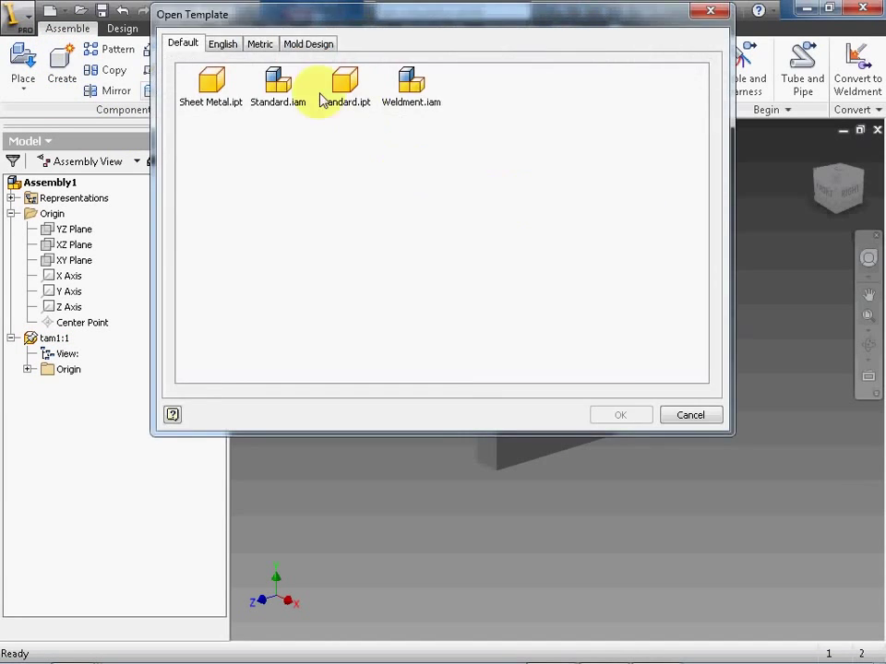
{"action": "left_click", "coordinate": [261, 43]}
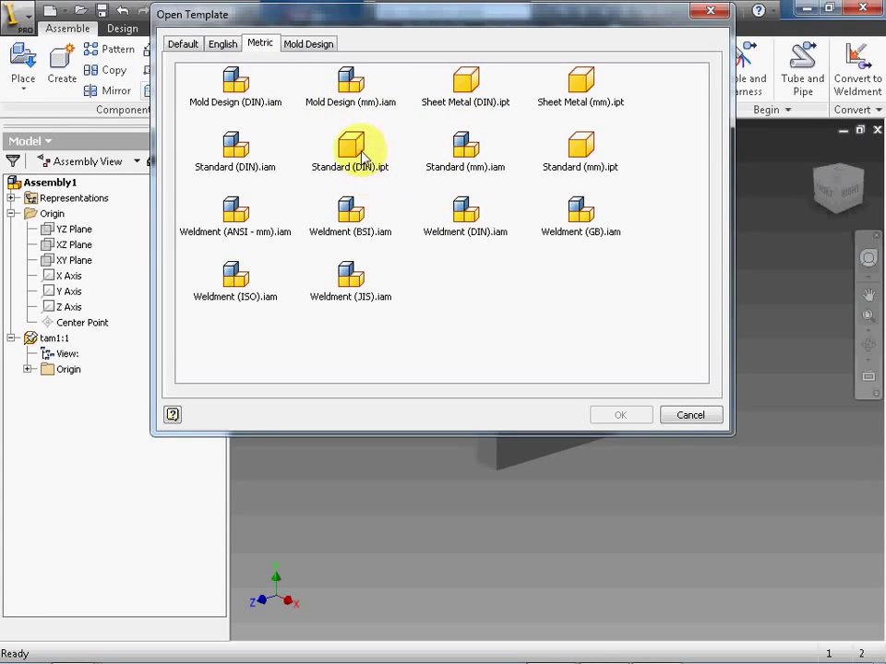
{"action": "double_click", "coordinate": [572, 146]}
{"action": "type", "text": "tam2"}
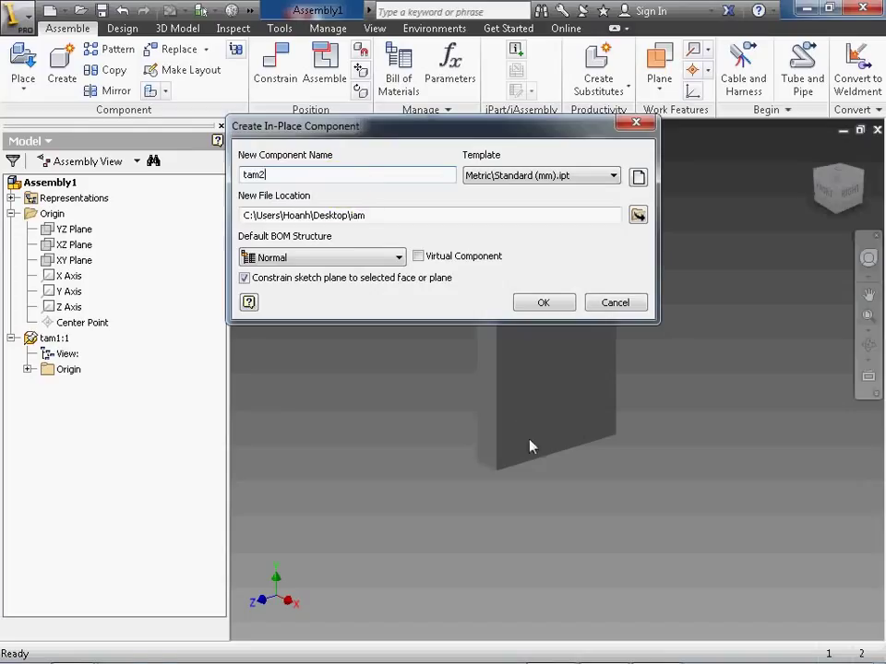
{"action": "left_click", "coordinate": [544, 303]}
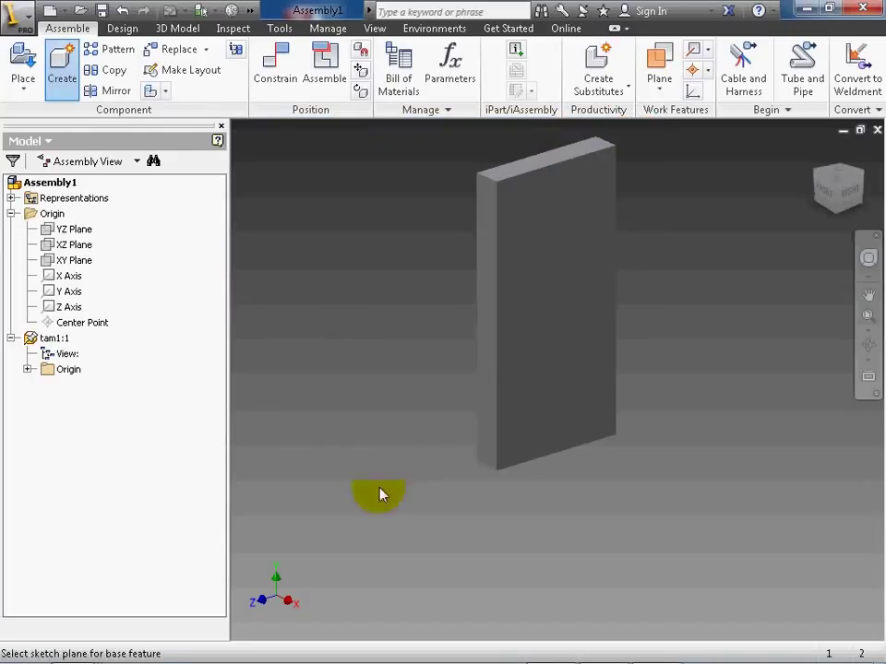
{"action": "left_click", "coordinate": [64, 230]}
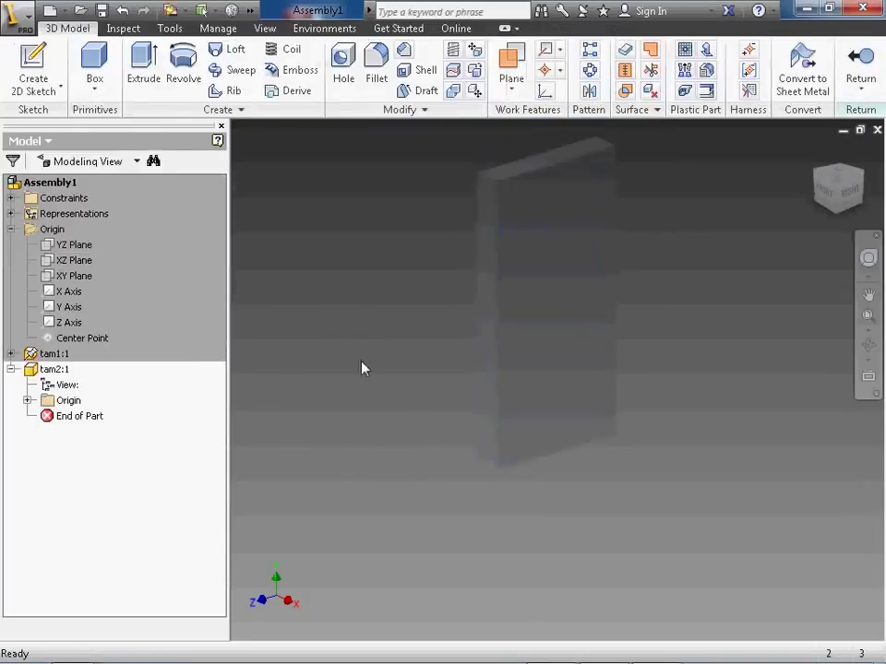
Step: Start a sketch on tam2's horizontal origin plane and draw a rectangle about 7 mm high just below the origin
{"action": "left_click", "coordinate": [34, 66]}
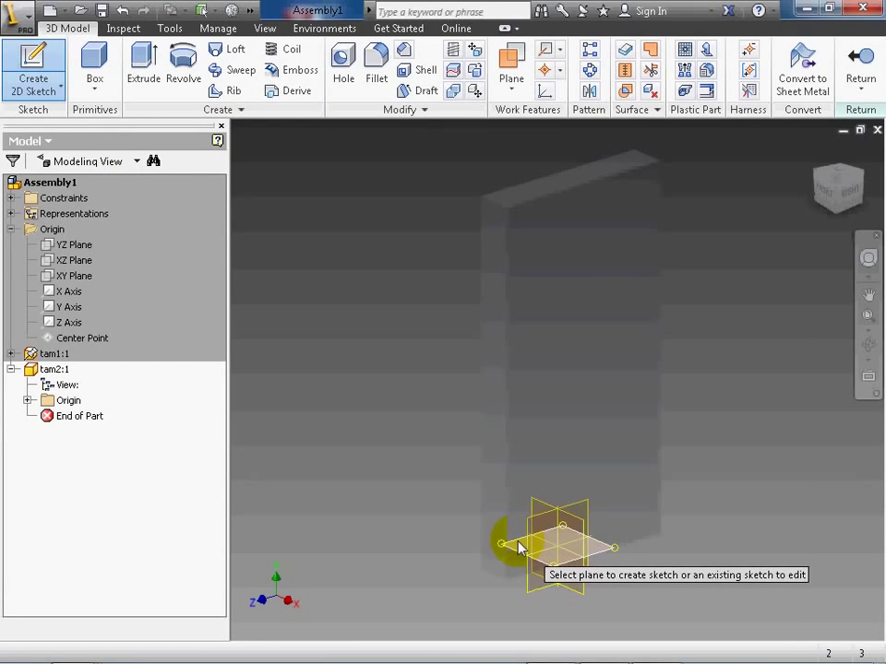
{"action": "left_click", "coordinate": [519, 550]}
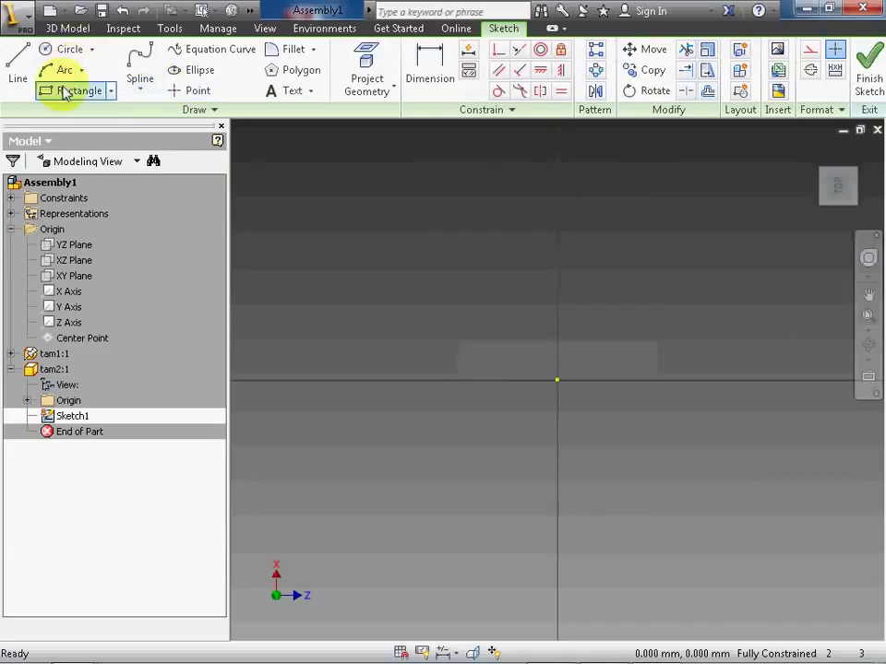
{"action": "left_click", "coordinate": [67, 90]}
{"action": "left_click", "coordinate": [499, 389]}
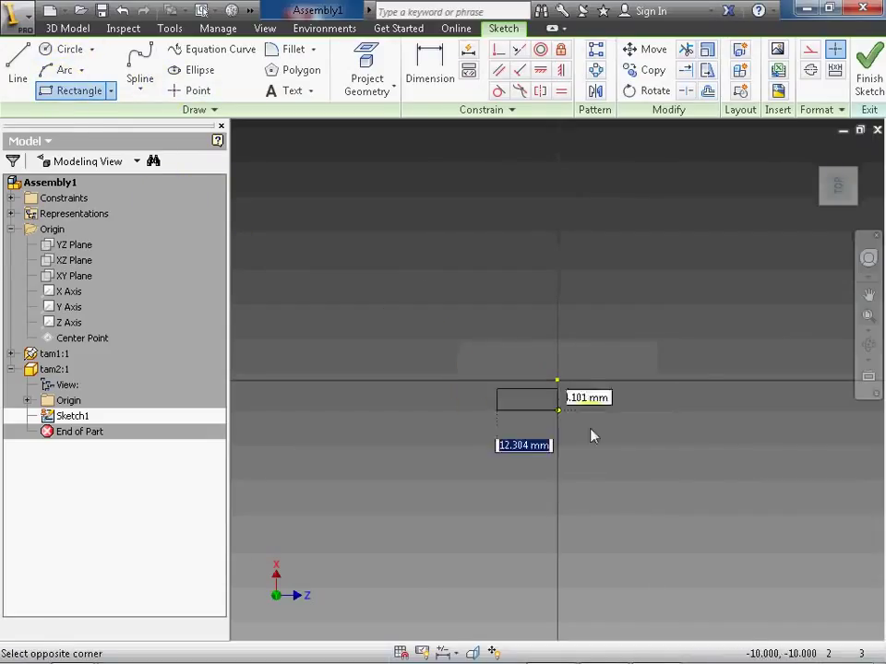
{"action": "left_click", "coordinate": [629, 418]}
{"action": "scroll", "coordinate": [591, 431], "scroll_direction": "down", "scroll_amount": 2}
{"action": "scroll", "coordinate": [590, 421], "scroll_direction": "up", "scroll_amount": 6}
Step: Dimension the rectangle 5 mm high and 40 mm wide
{"action": "key", "text": "d"}
{"action": "left_click", "coordinate": [748, 370]}
{"action": "left_click", "coordinate": [792, 383]}
{"action": "scroll", "coordinate": [607, 372], "scroll_direction": "down", "scroll_amount": 3}
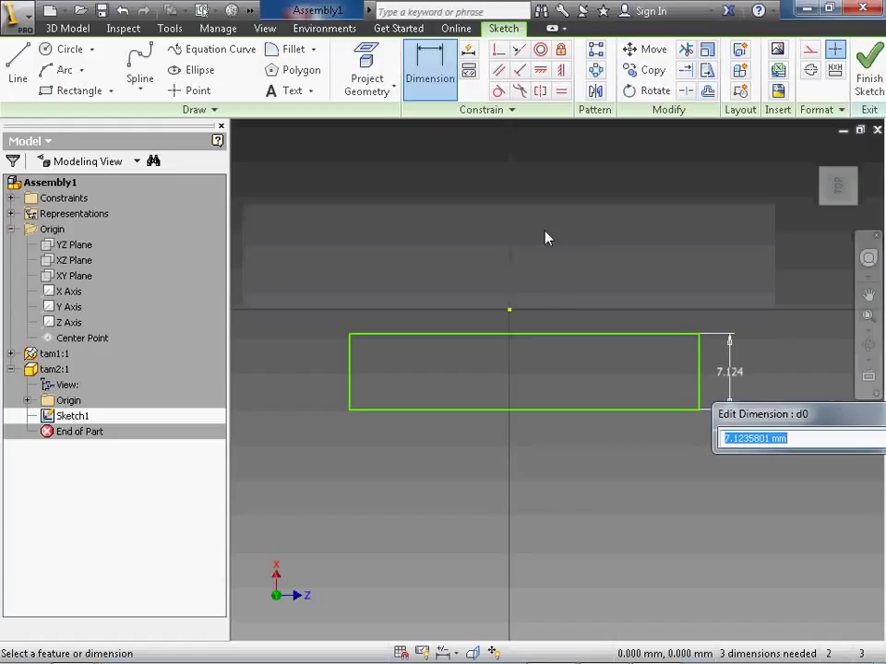
{"action": "type", "text": "5"}
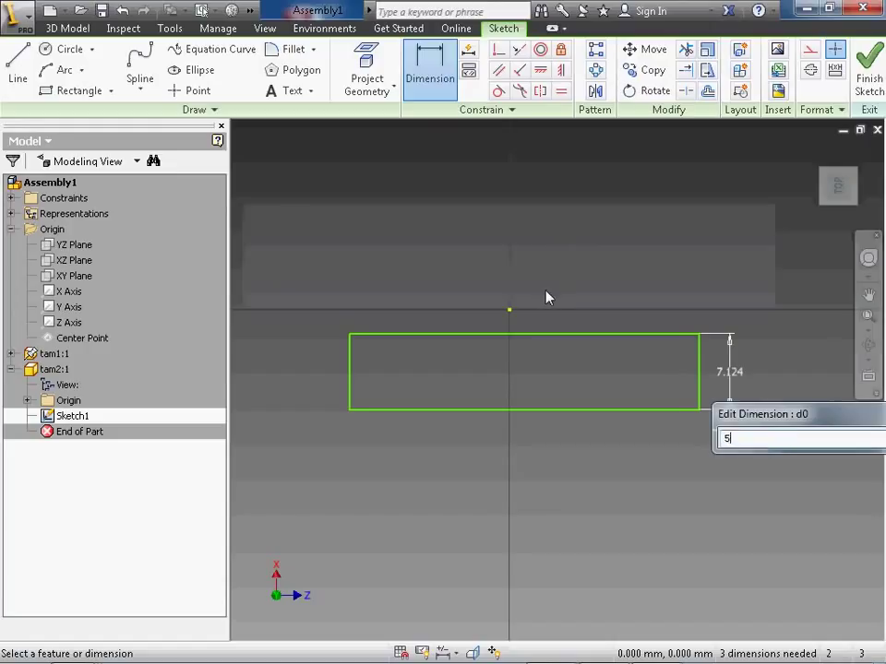
{"action": "key", "text": "Return"}
{"action": "left_click", "coordinate": [516, 384]}
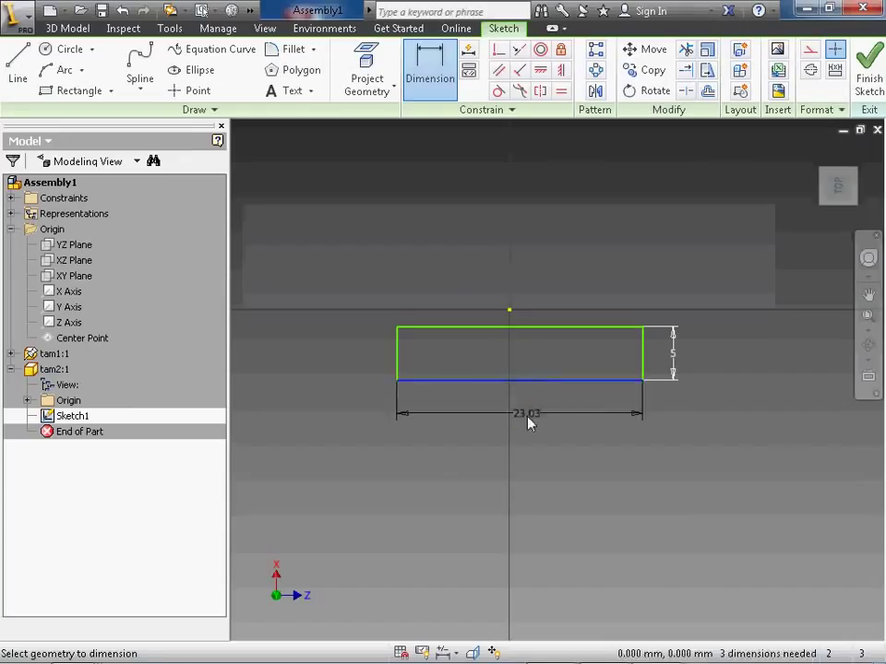
{"action": "left_click", "coordinate": [530, 420]}
{"action": "type", "text": "40"}
{"action": "key", "text": "Return"}
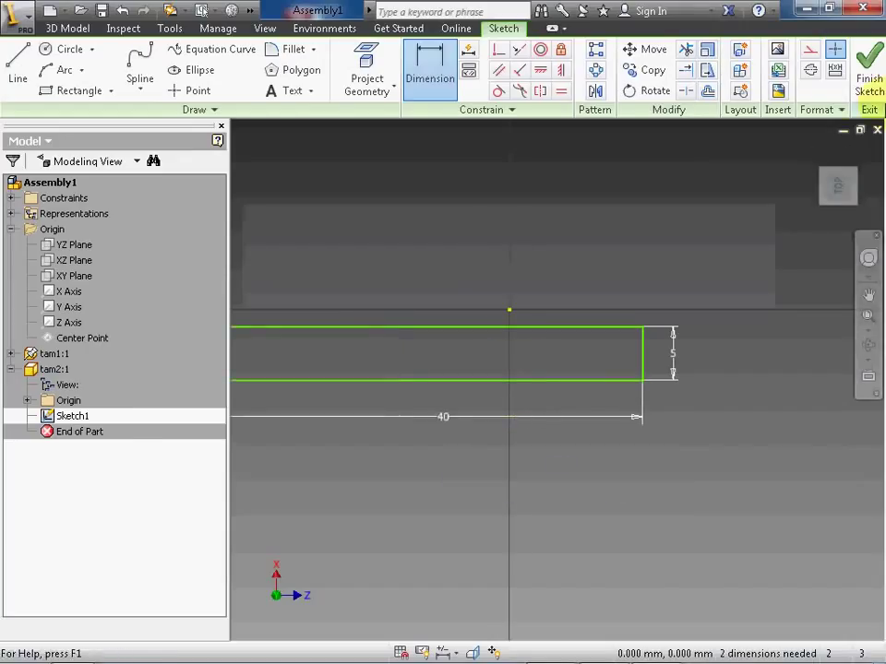
{"action": "scroll", "coordinate": [517, 280], "scroll_direction": "down", "scroll_amount": 2}
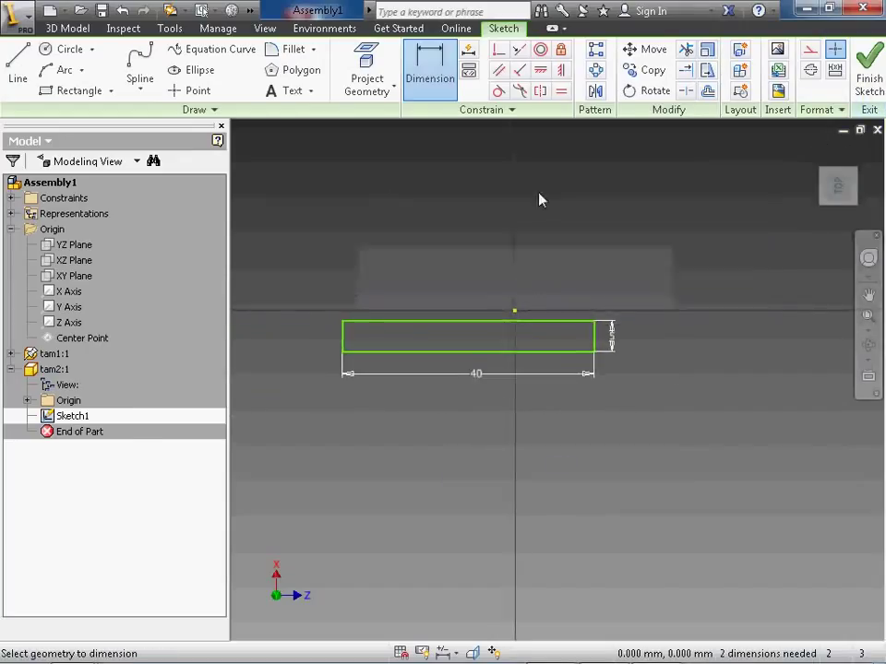
{"action": "left_click", "coordinate": [872, 78]}
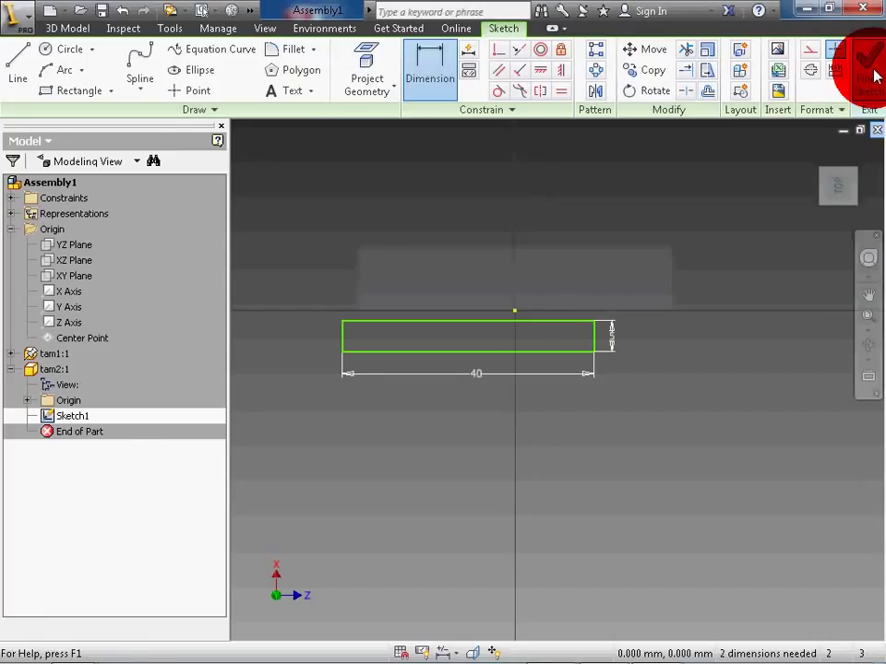
Step: Align the midpoint of the rectangle's upper edge with the origin using a vertical constraint
{"action": "left_click", "coordinate": [560, 71]}
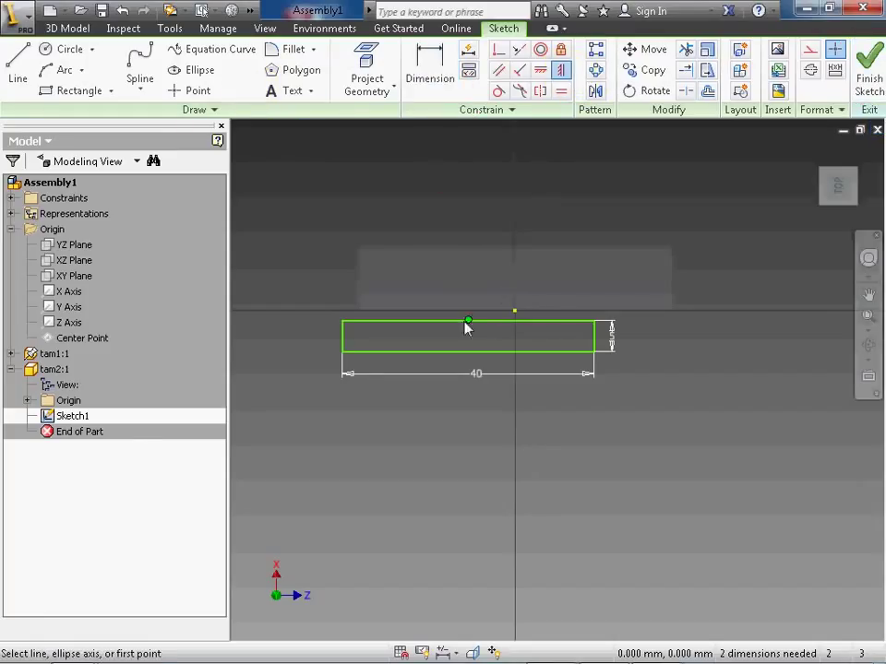
{"action": "left_click", "coordinate": [467, 322]}
{"action": "left_click", "coordinate": [514, 313]}
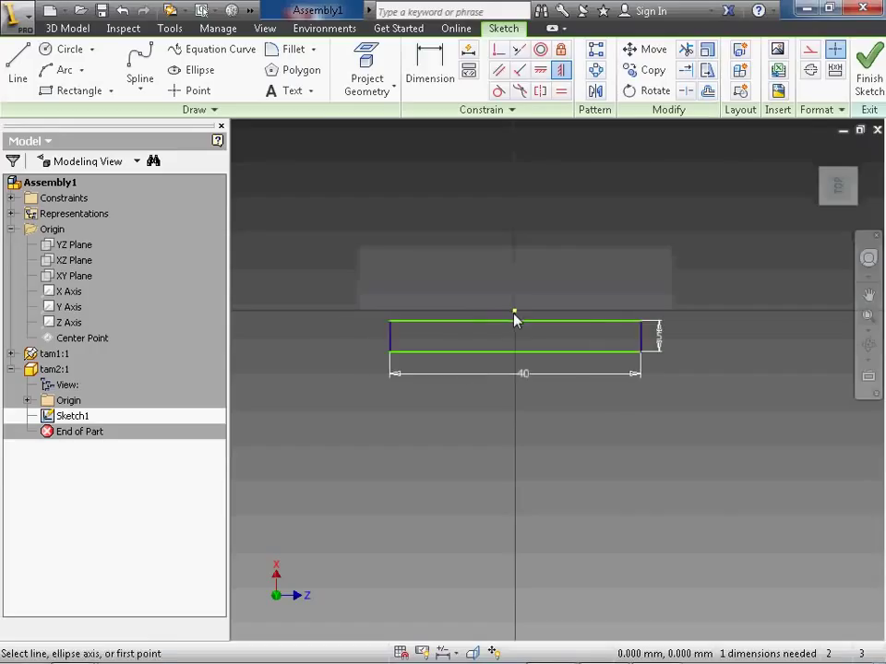
Step: Try to bring the rectangle's upper edge level with the origin using a horizontal constraint
{"action": "left_click", "coordinate": [540, 70]}
{"action": "left_click", "coordinate": [521, 321]}
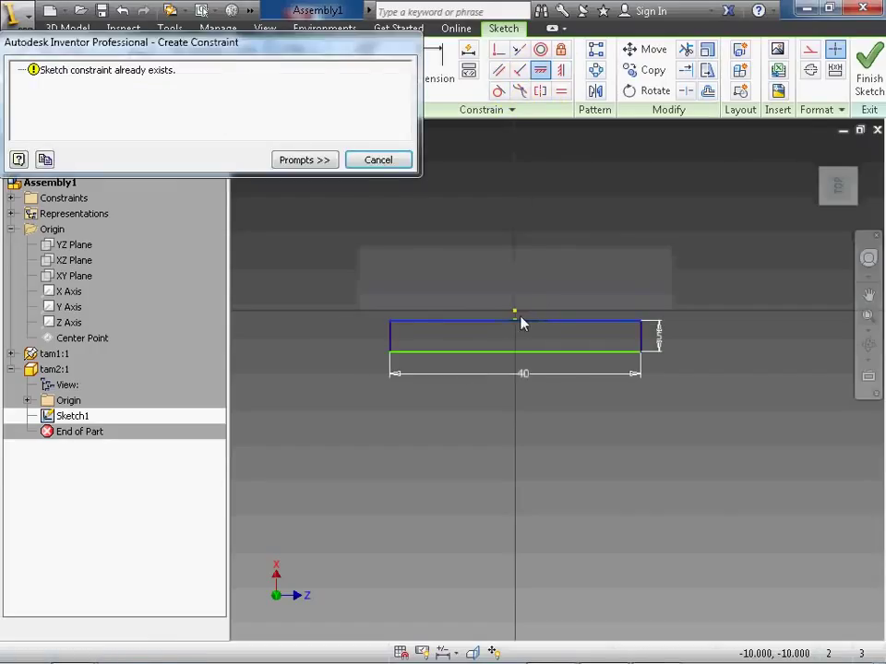
{"action": "left_click", "coordinate": [376, 163]}
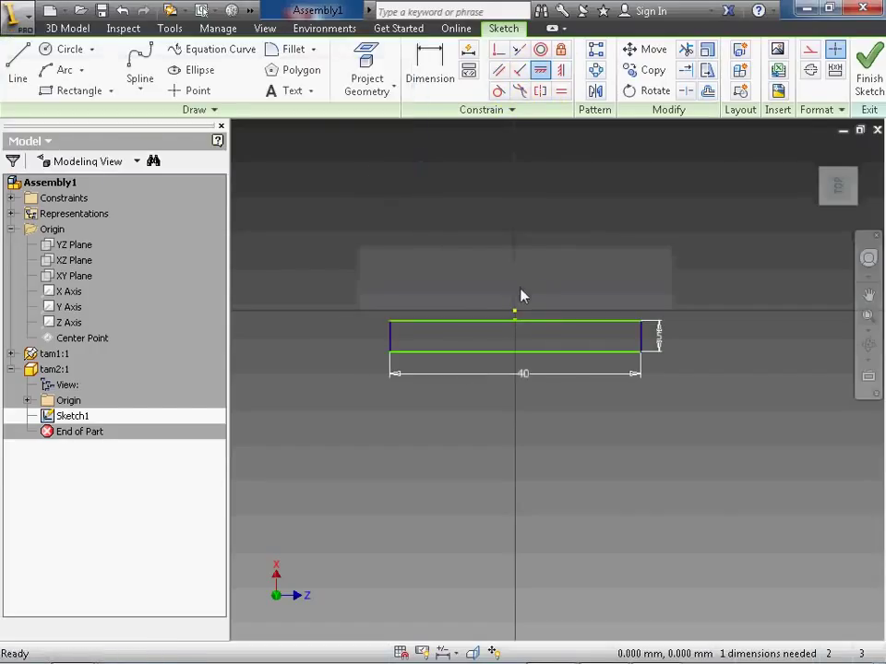
{"action": "left_click", "coordinate": [516, 313]}
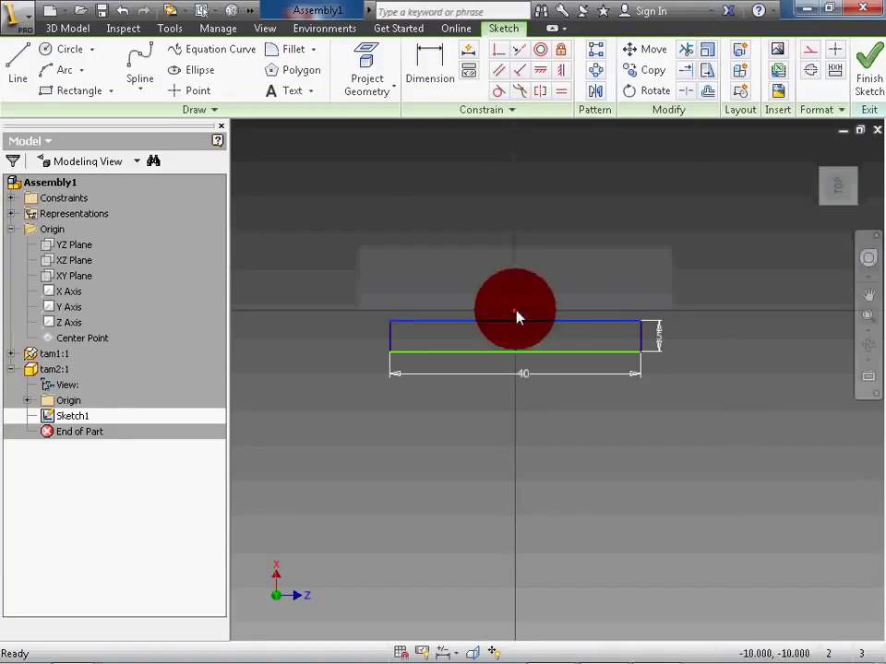
Step: Dimension the distance between the rectangle's upper edge and the origin as 0 mm and finish the sketch
{"action": "scroll", "coordinate": [521, 320], "scroll_direction": "up", "scroll_amount": 3}
{"action": "key", "text": "d"}
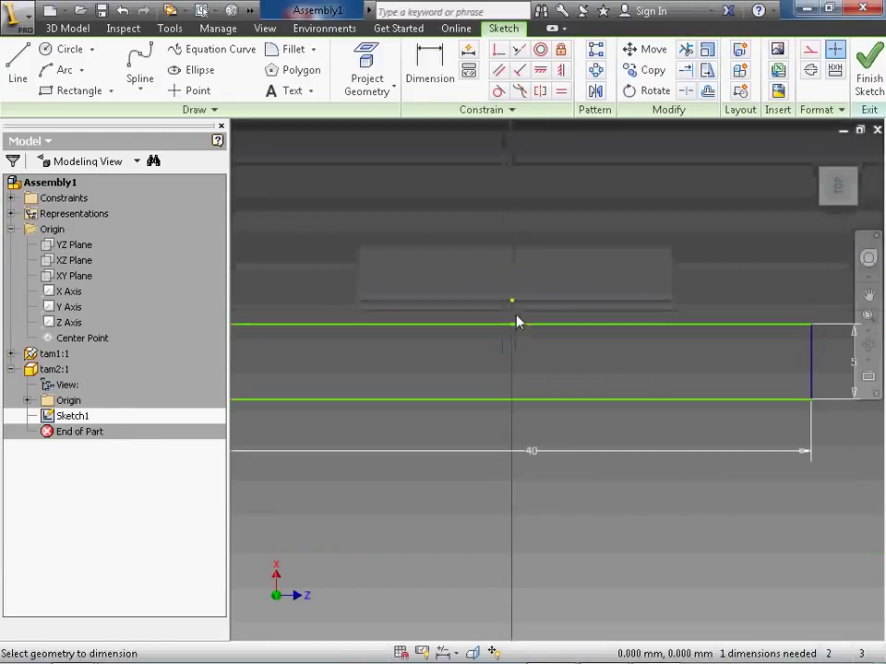
{"action": "left_click", "coordinate": [513, 303]}
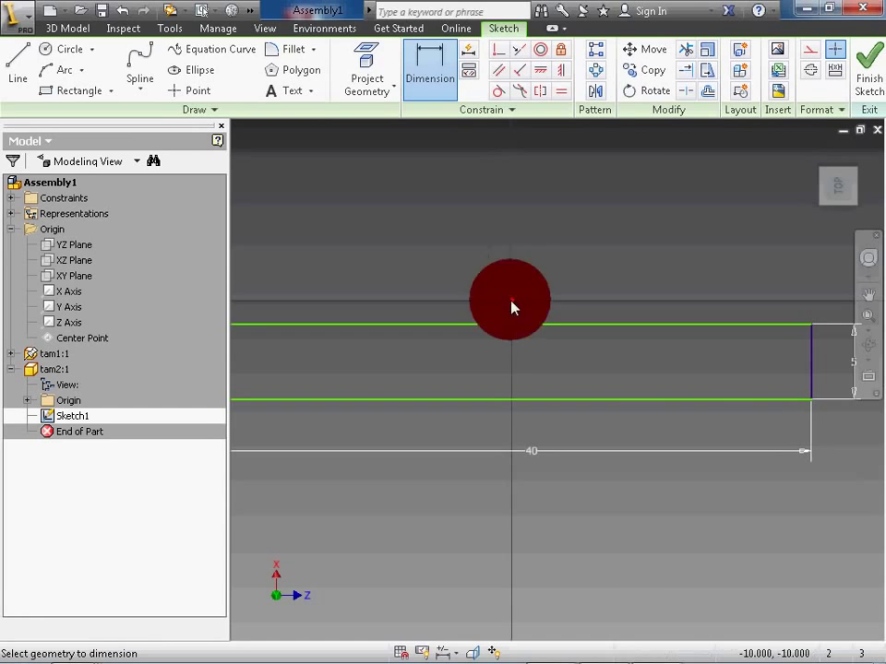
{"action": "left_click", "coordinate": [493, 325]}
{"action": "left_click", "coordinate": [565, 301]}
{"action": "type", "text": "0"}
{"action": "key", "text": "Return"}
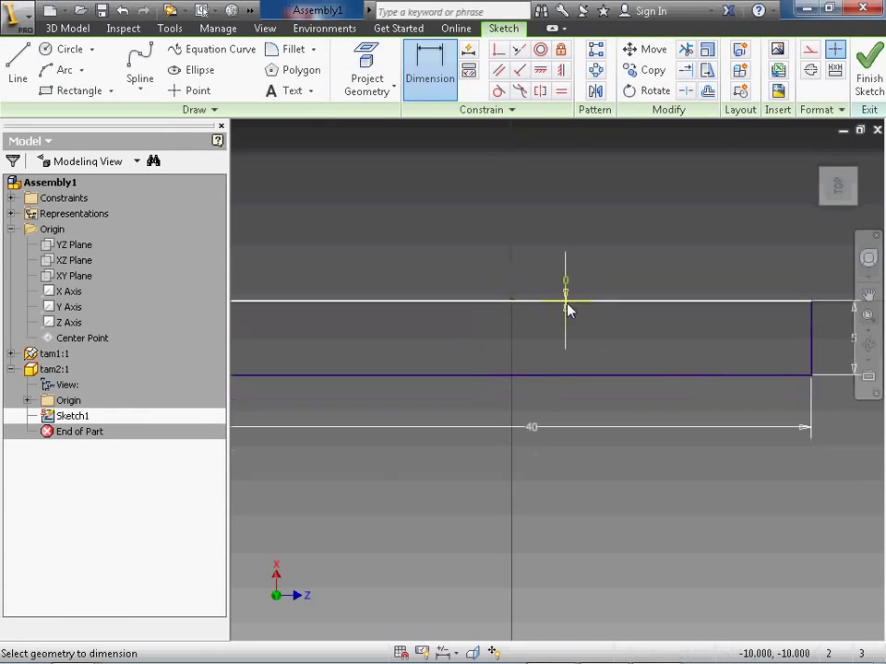
{"action": "left_click", "coordinate": [869, 79]}
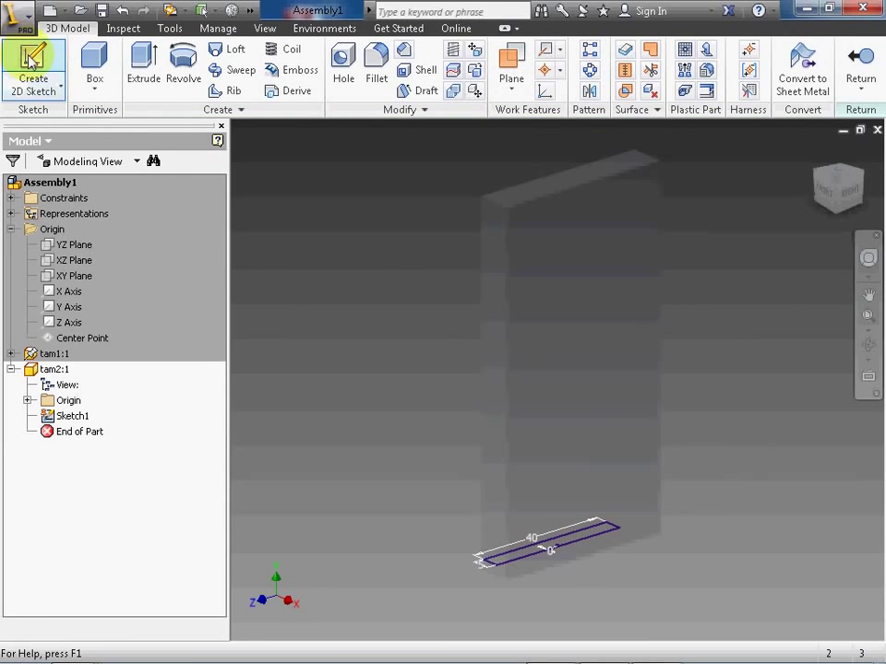
Step: Extrude the 40 x 5 mm rectangle 80 mm upward into a solid plate and return to the assembly
{"action": "left_click", "coordinate": [143, 69]}
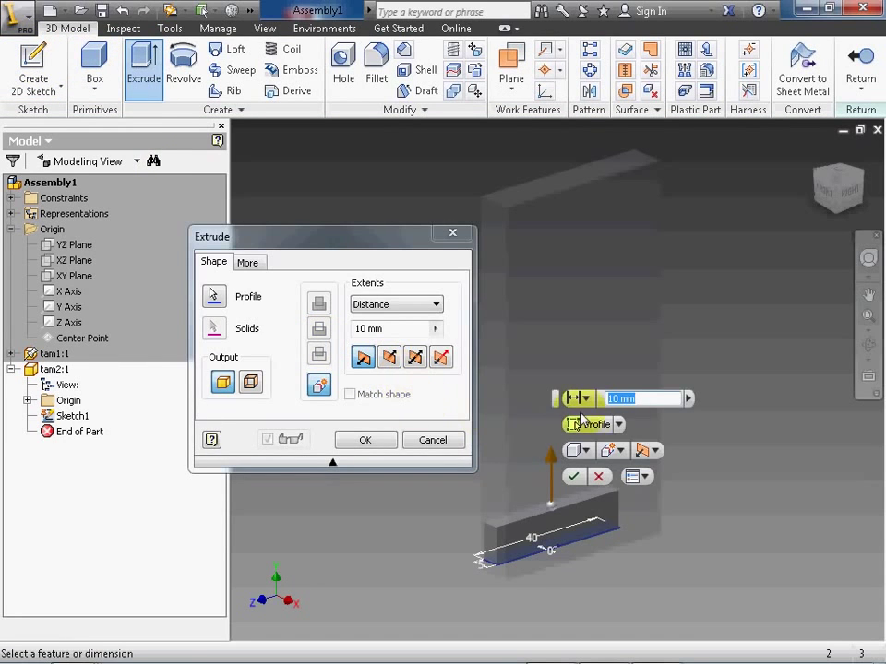
{"action": "type", "text": "8"}
{"action": "key", "text": "Return"}
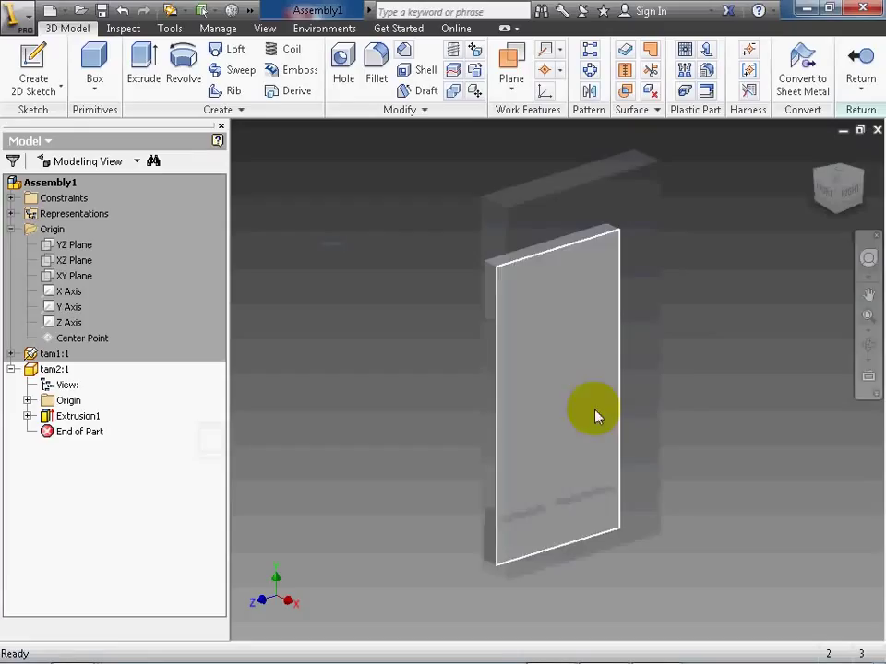
{"action": "middle_click_drag", "start_coordinate": [699, 351], "coordinate": [683, 324]}
{"action": "left_click", "coordinate": [856, 60]}
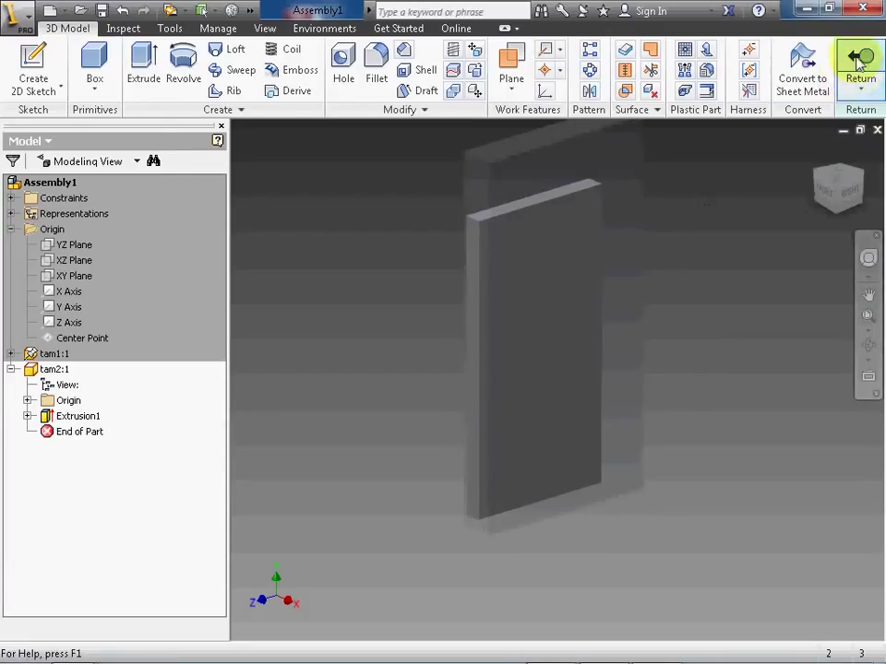
Step: Delete tam2's existing Flush:1 constraint and move the plate clear of tam1
{"action": "left_click", "coordinate": [55, 353]}
{"action": "middle_click_drag", "start_coordinate": [426, 353], "coordinate": [526, 409], "text": "shift"}
{"action": "scroll", "coordinate": [524, 411], "scroll_direction": "up", "scroll_amount": 5}
{"action": "scroll", "coordinate": [522, 403], "scroll_direction": "down", "scroll_amount": 2}
{"action": "left_click", "coordinate": [71, 401]}
{"action": "right_click", "coordinate": [70, 403]}
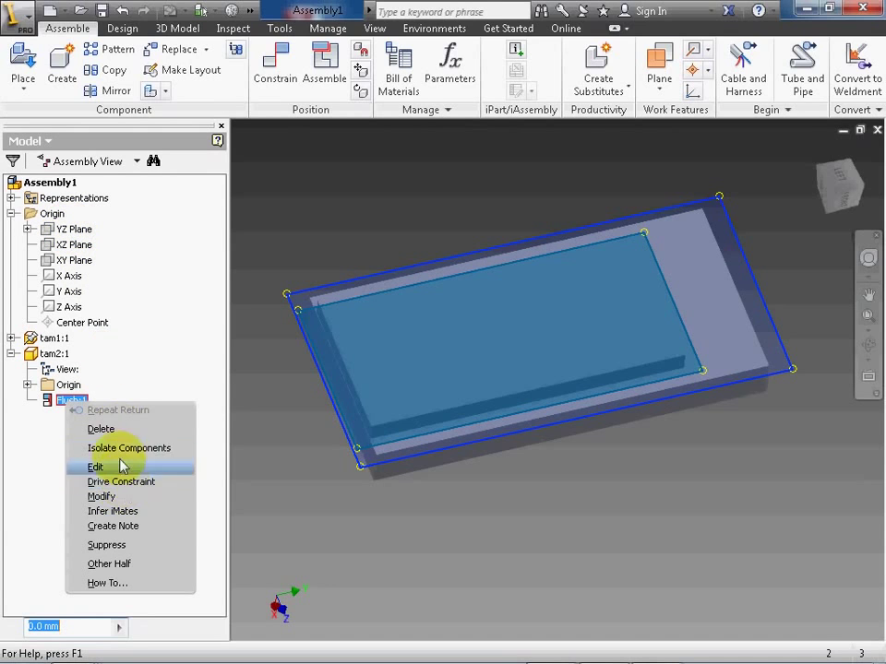
{"action": "left_click", "coordinate": [120, 430]}
{"action": "left_click_drag", "start_coordinate": [424, 344], "coordinate": [347, 208]}
Step: Mate tam2's large flat face against tam1's large flat face with a 0 mm offset
{"action": "middle_click_drag", "start_coordinate": [378, 372], "coordinate": [474, 287], "text": "shift"}
{"action": "key", "text": "c"}
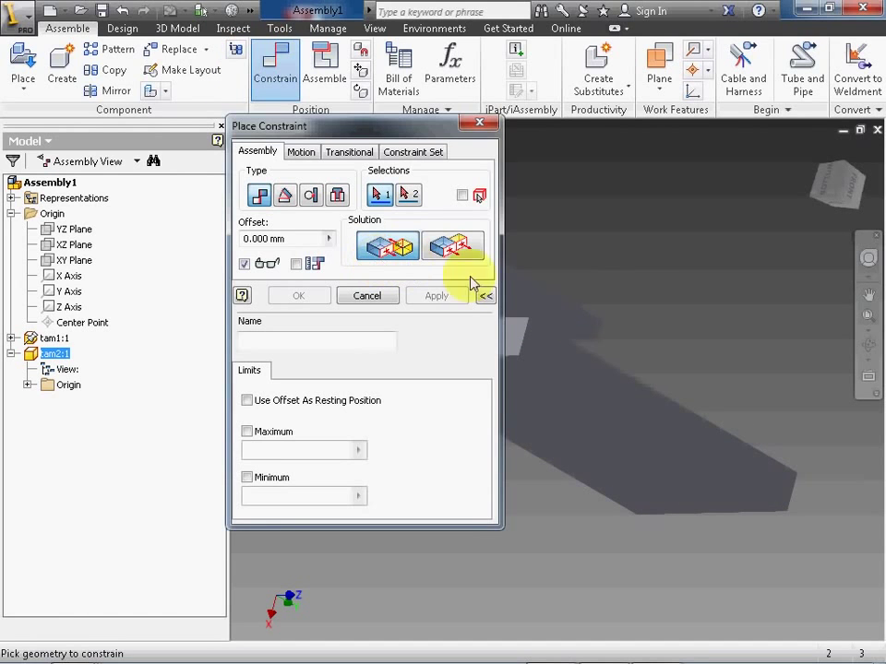
{"action": "left_click", "coordinate": [574, 299]}
{"action": "middle_click_drag", "start_coordinate": [619, 315], "coordinate": [619, 402], "text": "shift"}
{"action": "left_click", "coordinate": [668, 401]}
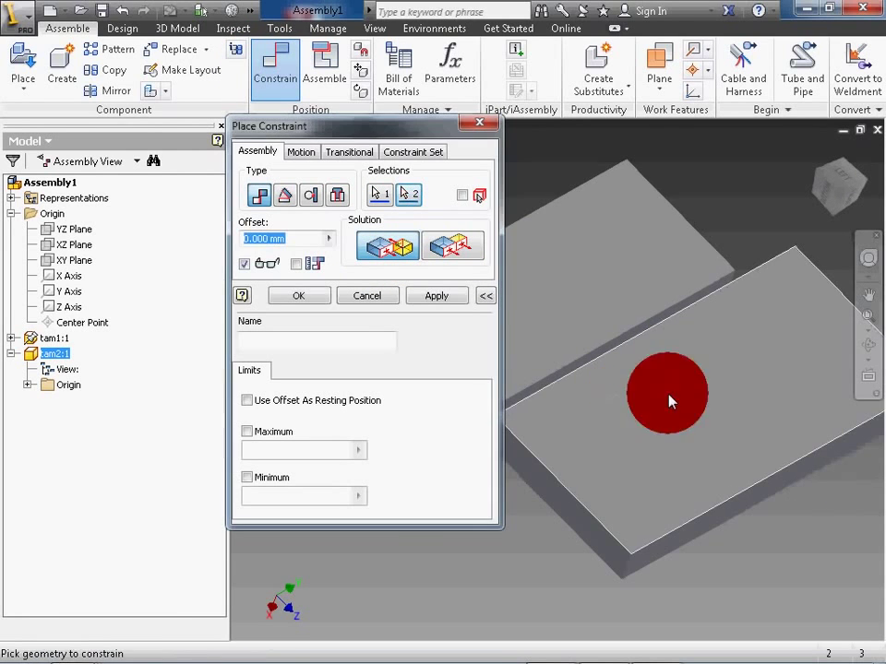
{"action": "left_click", "coordinate": [438, 297]}
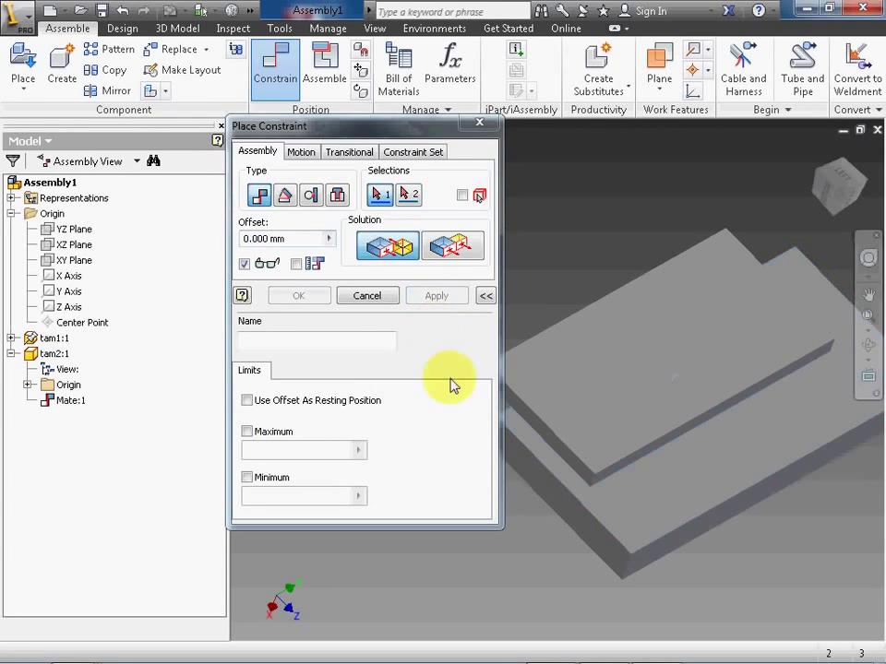
{"action": "left_click", "coordinate": [479, 127]}
Step: Apply a flush constraint with 0 mm offset between the long side faces of tam2 and tam1
{"action": "left_click_drag", "start_coordinate": [597, 348], "coordinate": [455, 426]}
{"action": "middle_click_drag", "start_coordinate": [455, 426], "coordinate": [310, 123], "text": "shift"}
{"action": "left_click", "coordinate": [275, 69]}
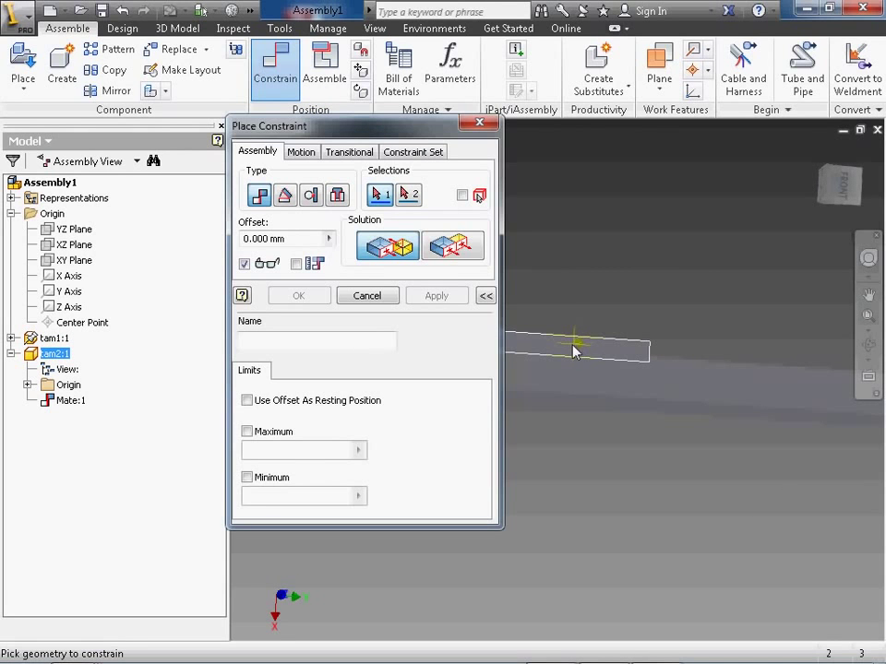
{"action": "left_click", "coordinate": [572, 351]}
{"action": "left_click", "coordinate": [633, 386]}
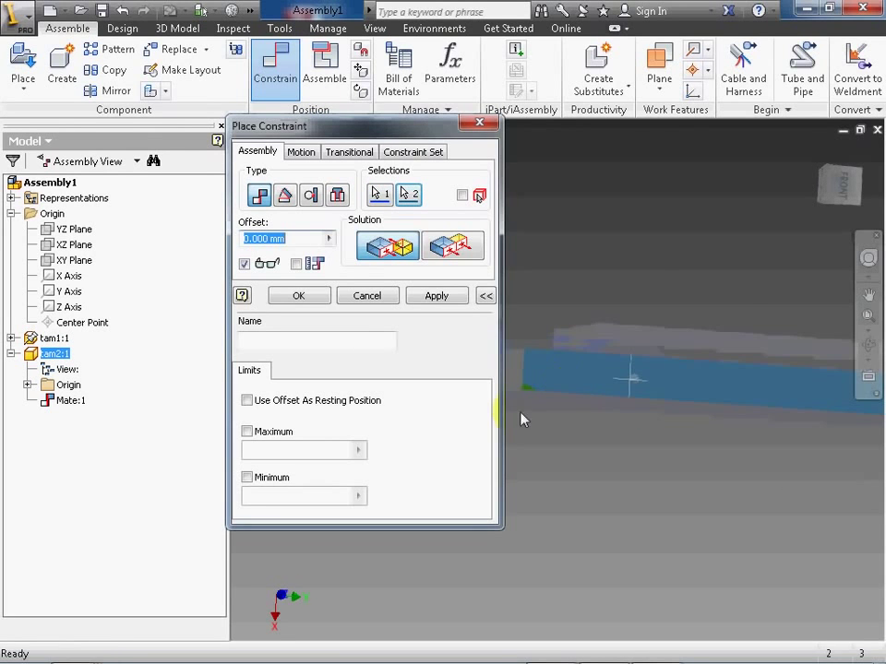
{"action": "left_click", "coordinate": [451, 247]}
{"action": "left_click", "coordinate": [447, 296]}
{"action": "middle_click_drag", "start_coordinate": [534, 372], "coordinate": [613, 371], "text": "shift"}
{"action": "key", "text": "Escape"}
Step: Mate the end face of tam2 to the end face of tam1 with a -50 mm offset
{"action": "left_click_drag", "start_coordinate": [613, 361], "coordinate": [539, 388]}
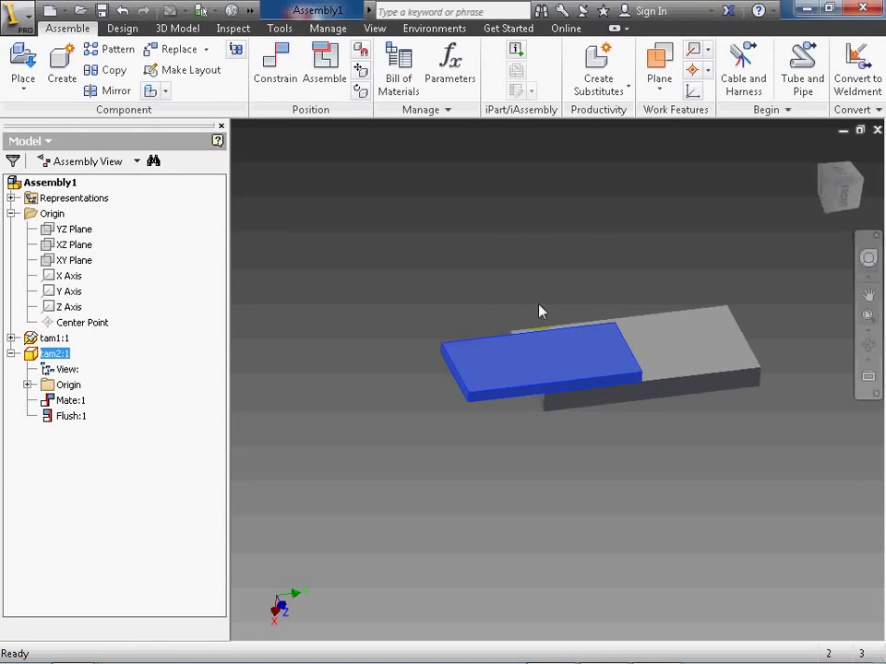
{"action": "left_click", "coordinate": [276, 66]}
{"action": "mouse_move", "coordinate": [638, 372]}
{"action": "middle_mouse_down", "text": "shift"}
{"action": "mouse_move", "coordinate": [545, 412]}
{"action": "mouse_move", "coordinate": [609, 362]}
{"action": "mouse_move", "coordinate": [624, 369]}
{"action": "middle_mouse_up", "text": "shift"}
{"action": "left_click", "coordinate": [624, 369]}
{"action": "middle_click_drag", "start_coordinate": [580, 427], "coordinate": [570, 377], "text": "shift"}
{"action": "left_click", "coordinate": [578, 381]}
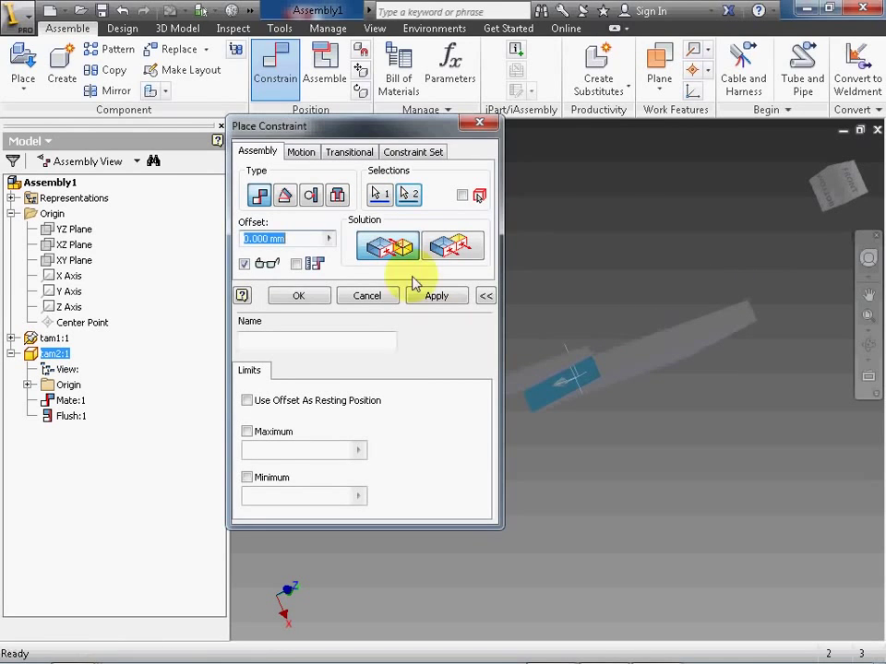
{"action": "left_click", "coordinate": [840, 182]}
{"action": "middle_click_drag", "start_coordinate": [567, 442], "coordinate": [686, 407]}
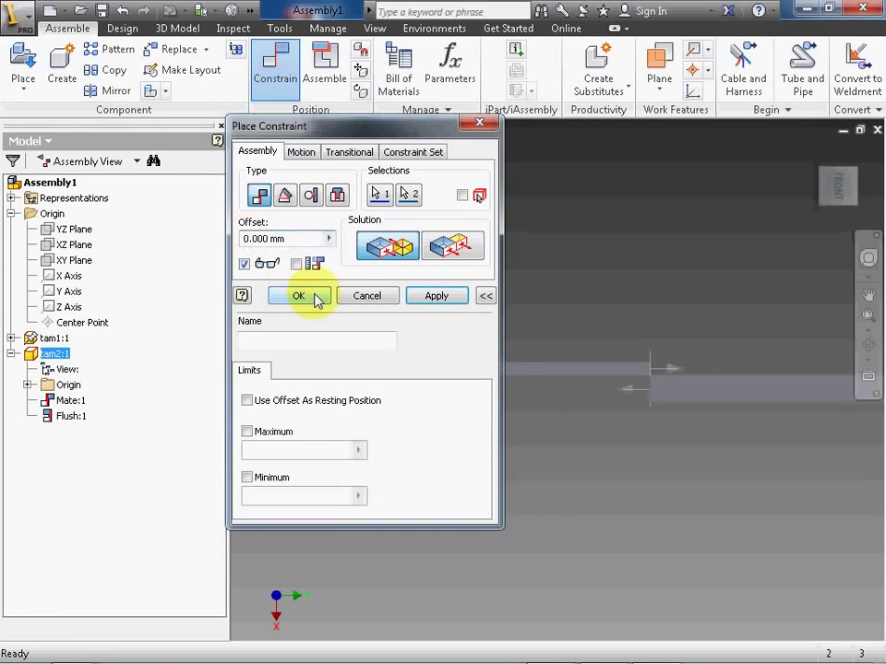
{"action": "type", "text": "-5"}
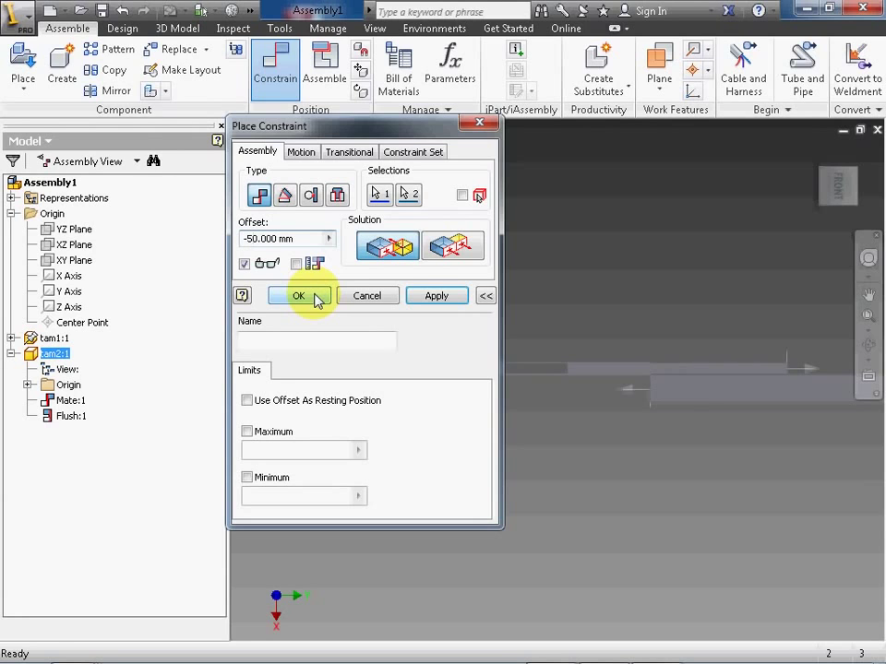
{"action": "left_click", "coordinate": [422, 293]}
{"action": "left_click", "coordinate": [360, 297]}
{"action": "middle_click_drag", "start_coordinate": [418, 320], "coordinate": [526, 386], "text": "shift"}
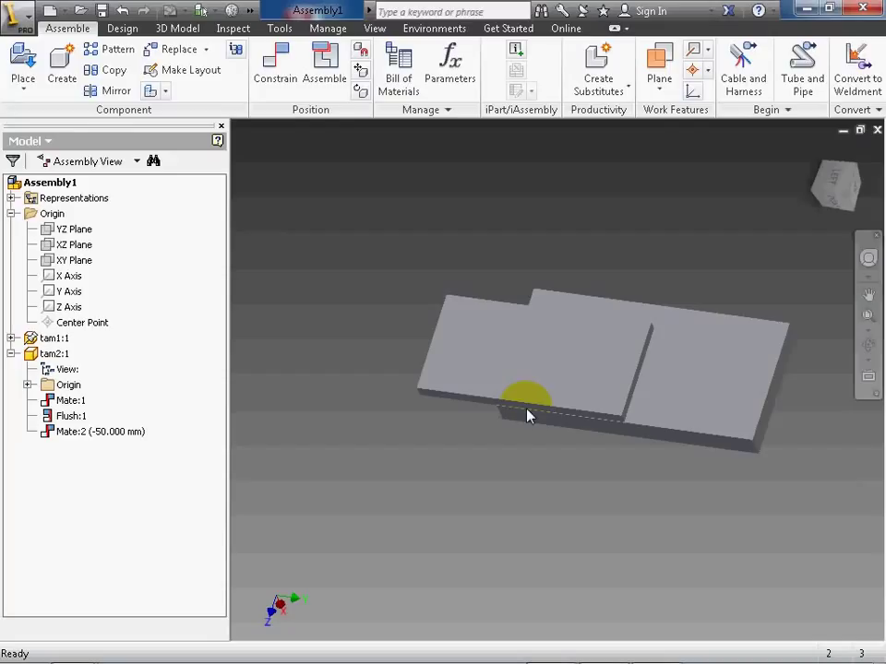
{"action": "left_click_drag", "start_coordinate": [526, 415], "coordinate": [597, 417]}
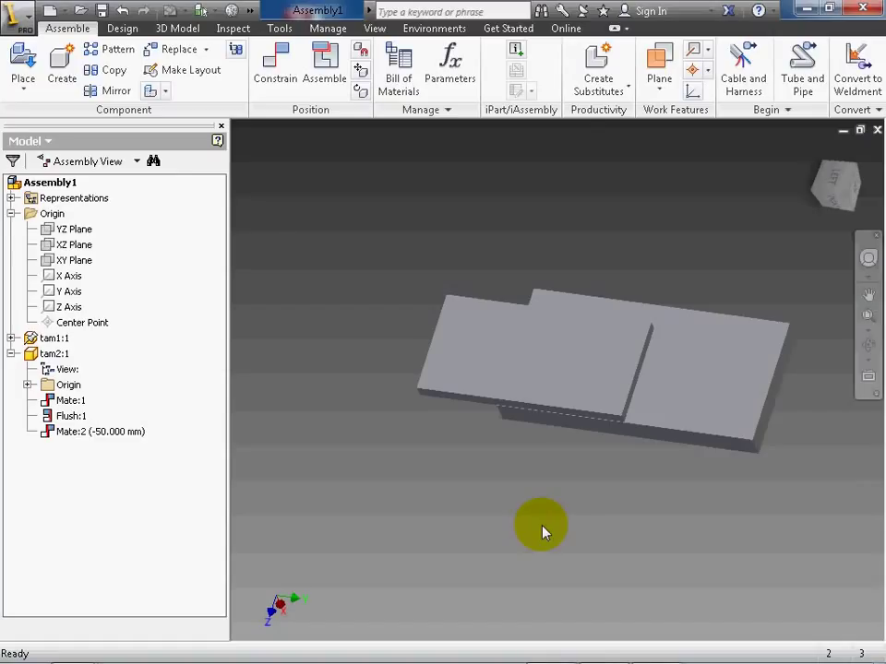
Step: Examine the design accelerator tools for pins, gears, belts, cams, splines and springs, including their available variants
{"action": "left_click", "coordinate": [127, 31]}
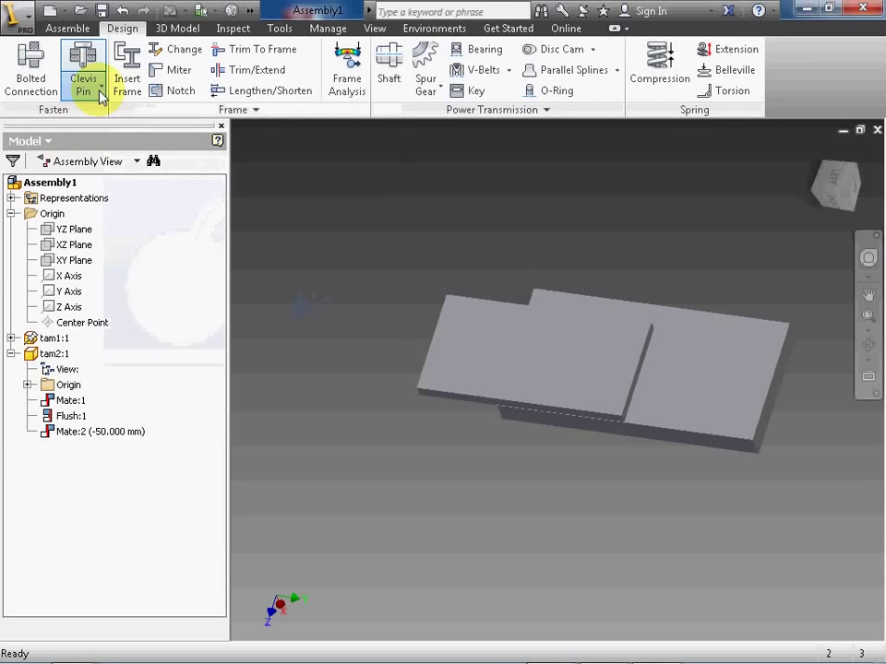
{"action": "left_click", "coordinate": [83, 90]}
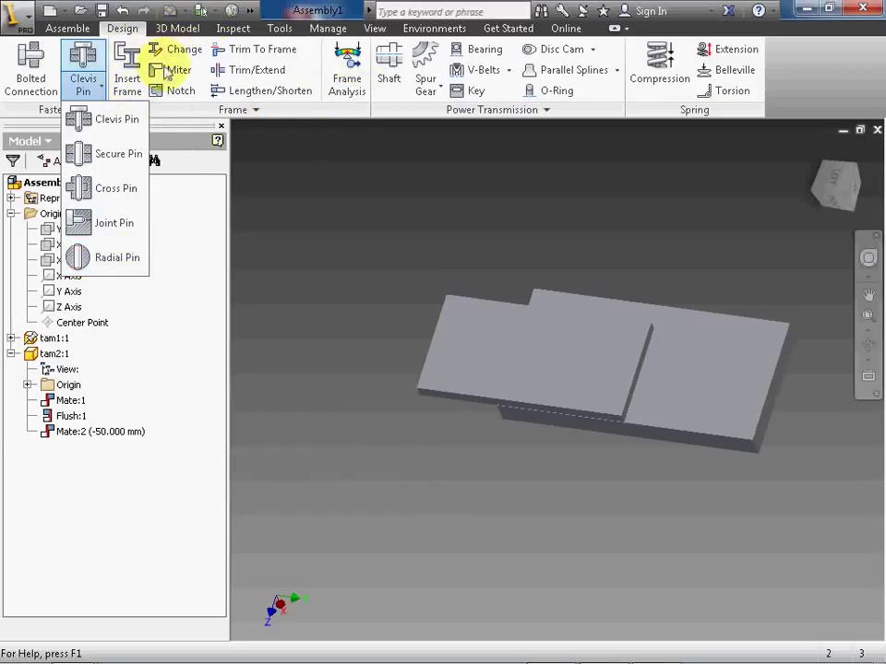
{"action": "left_click", "coordinate": [322, 112]}
{"action": "left_click", "coordinate": [322, 111]}
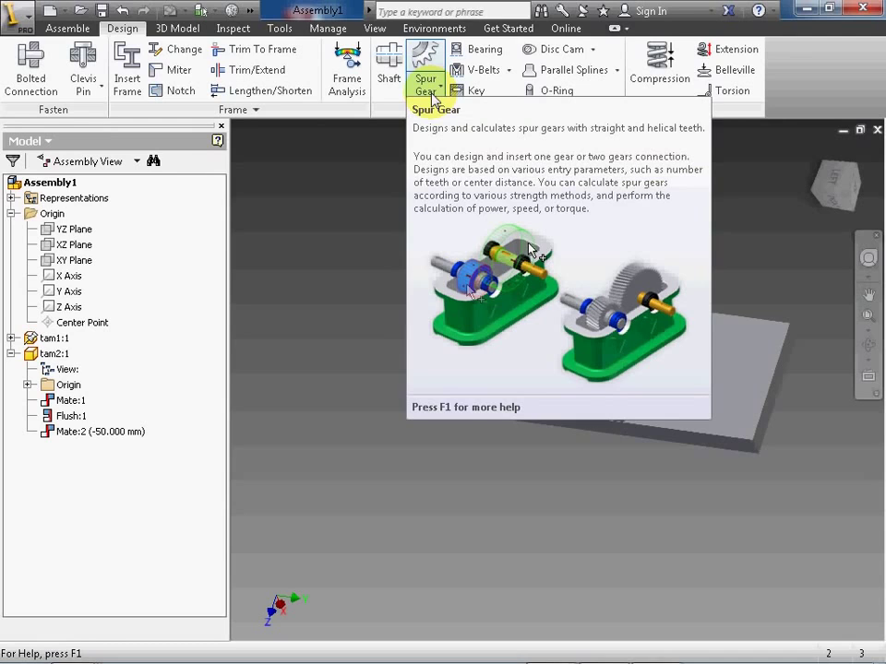
{"action": "left_click", "coordinate": [424, 90]}
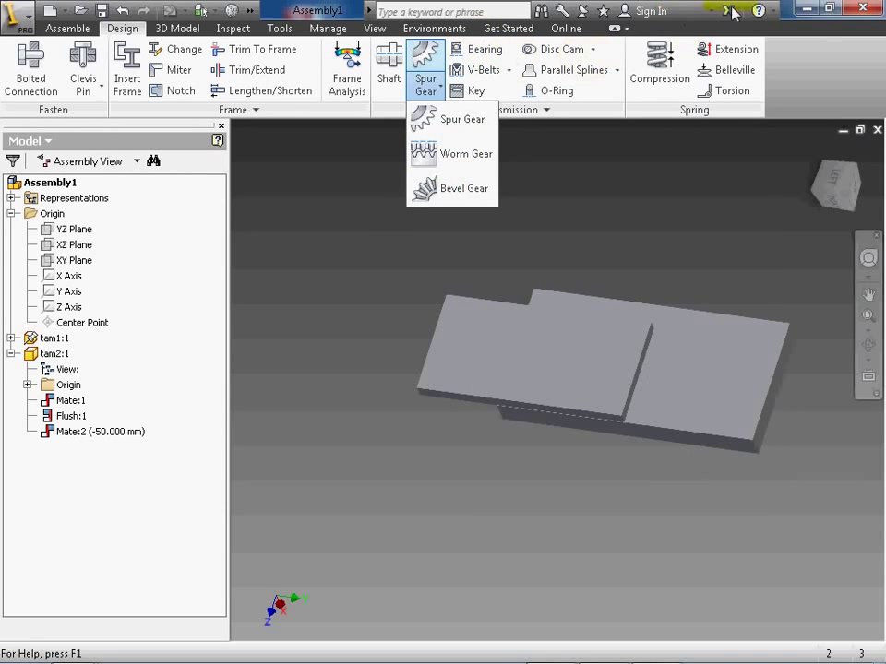
{"action": "left_click", "coordinate": [827, 75]}
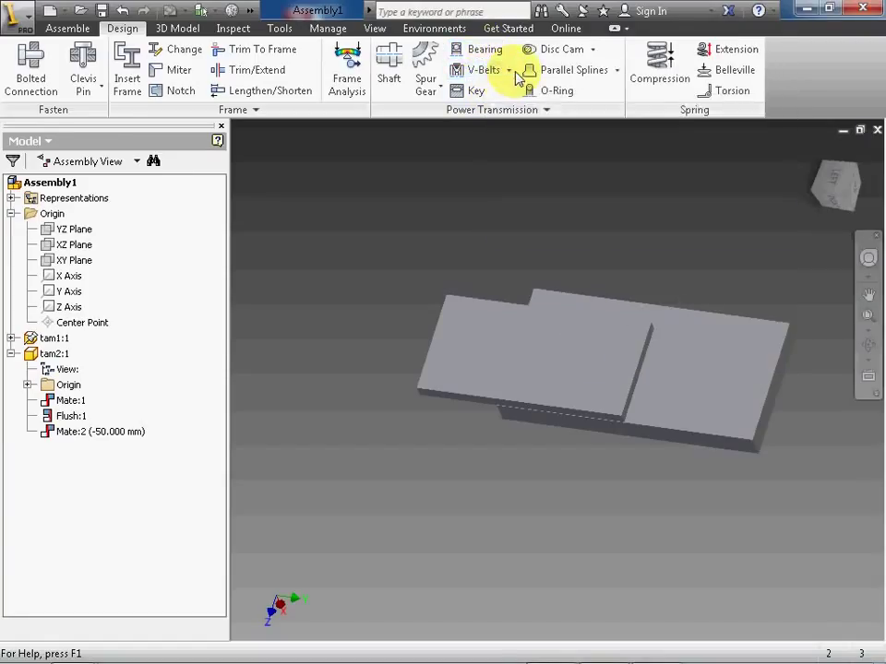
{"action": "left_click", "coordinate": [510, 71]}
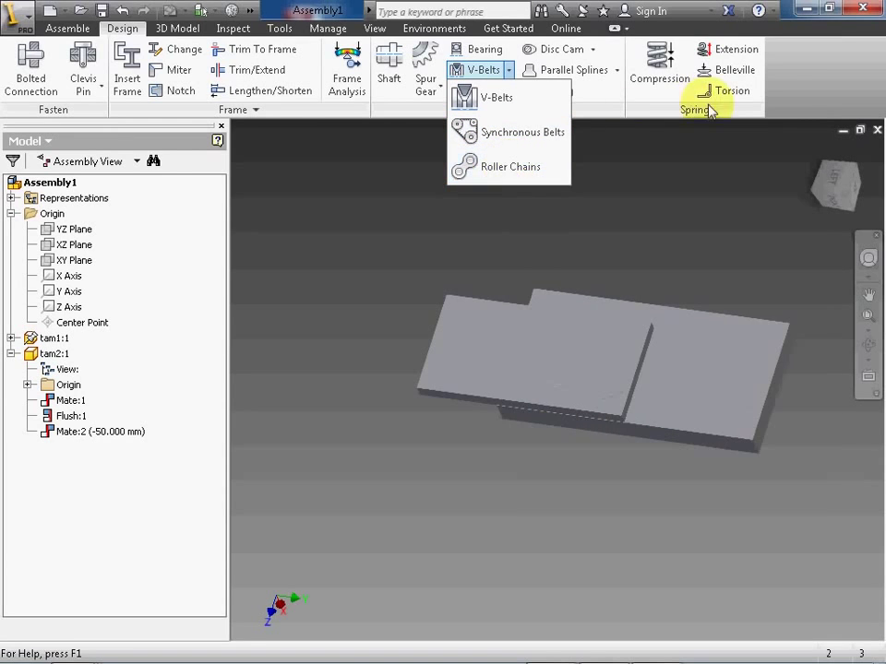
{"action": "left_click", "coordinate": [710, 111]}
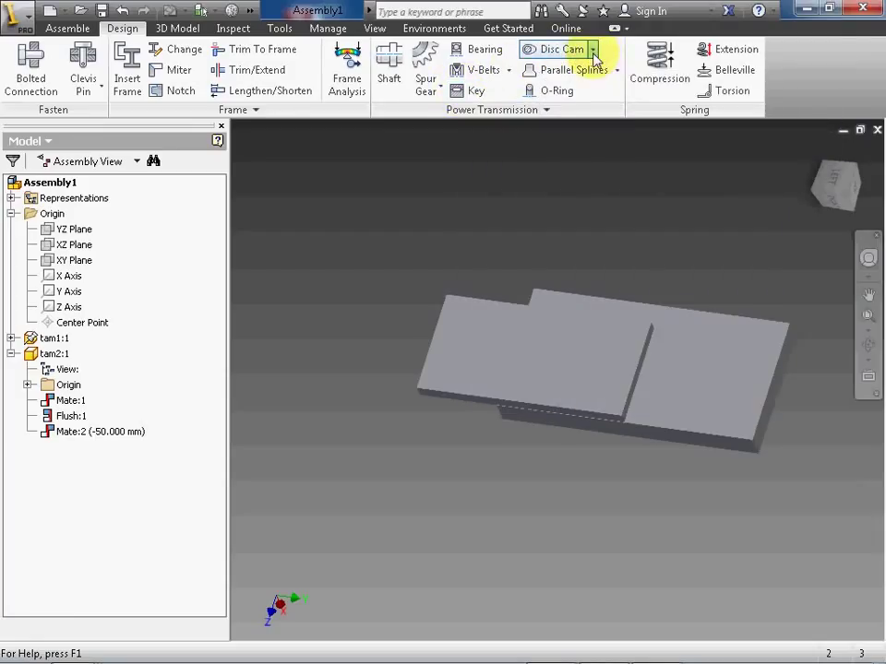
{"action": "left_click", "coordinate": [593, 52]}
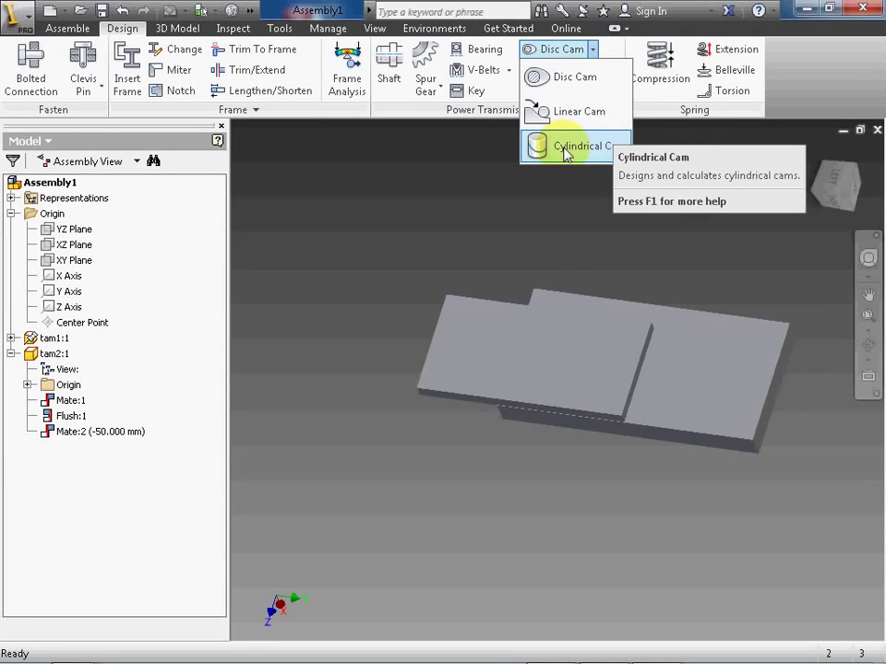
{"action": "left_click", "coordinate": [851, 80]}
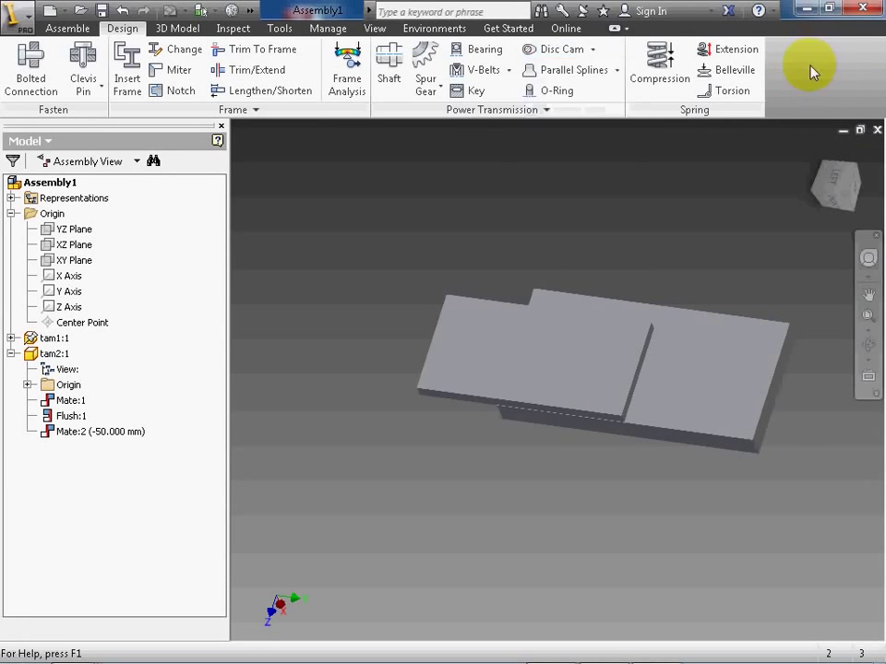
{"action": "left_click", "coordinate": [618, 74]}
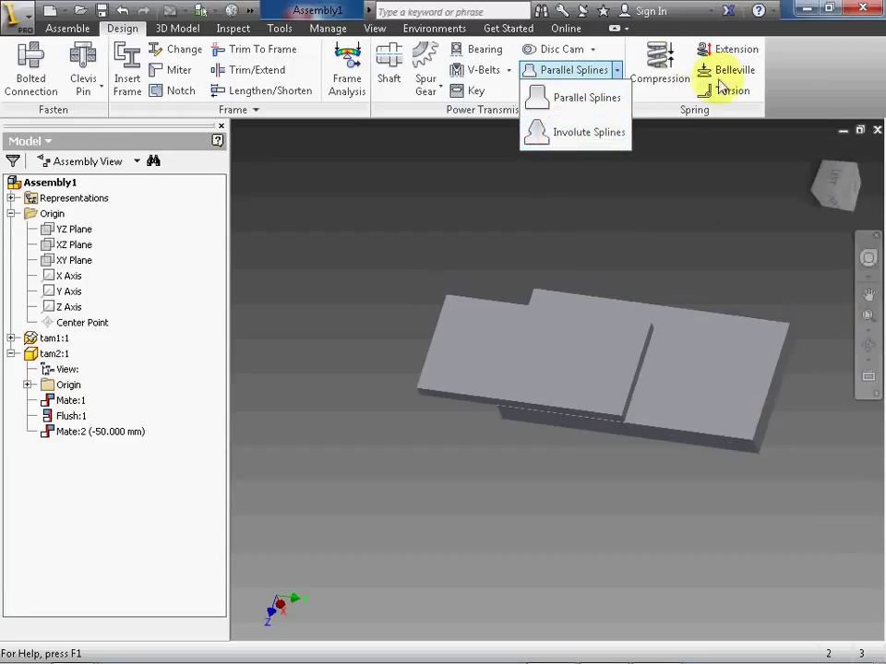
{"action": "left_click", "coordinate": [703, 122]}
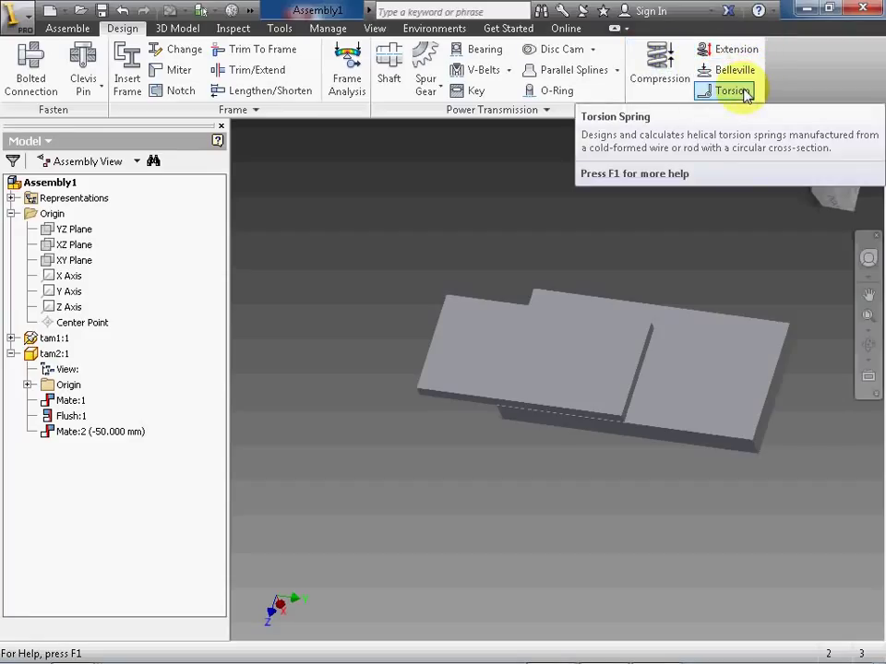
{"action": "left_click", "coordinate": [738, 91]}
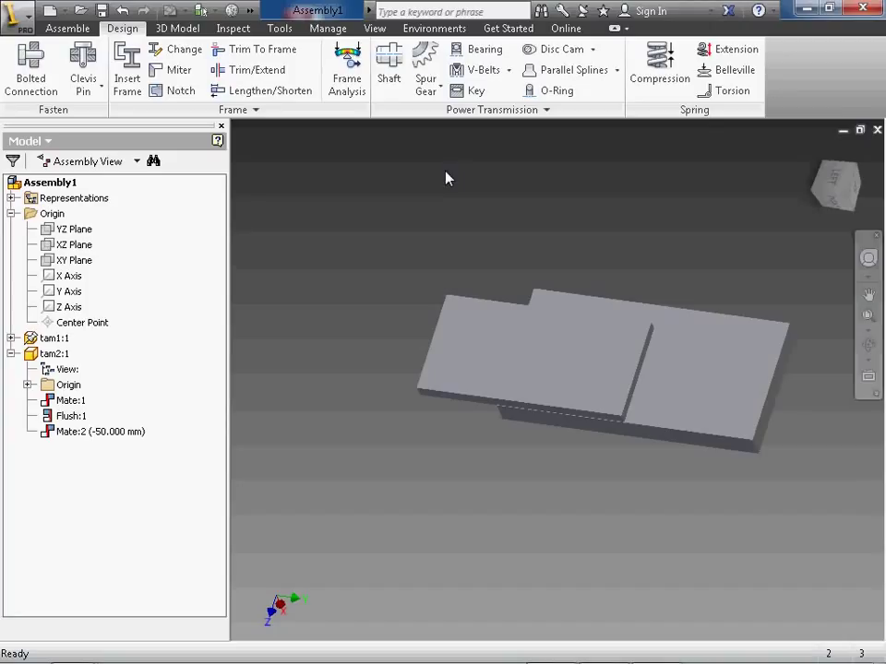
{"action": "left_click", "coordinate": [417, 92]}
Step: Start a linear Secure Pin on tam2's outer flat face, placed 20 mm from its long edge
{"action": "left_click", "coordinate": [83, 81]}
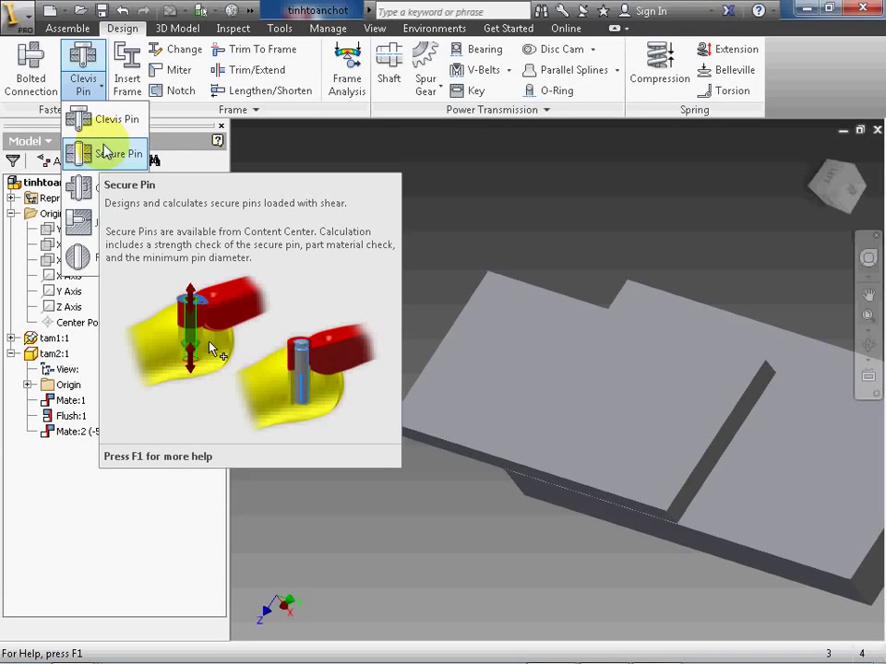
{"action": "left_click", "coordinate": [104, 152]}
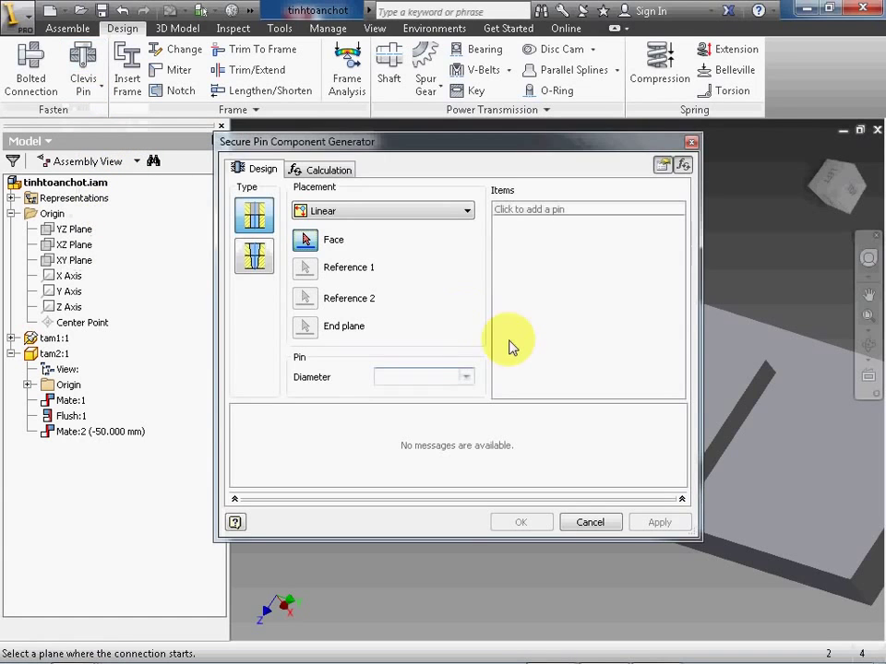
{"action": "left_click_drag", "start_coordinate": [526, 146], "coordinate": [266, 143]}
{"action": "left_click", "coordinate": [617, 431]}
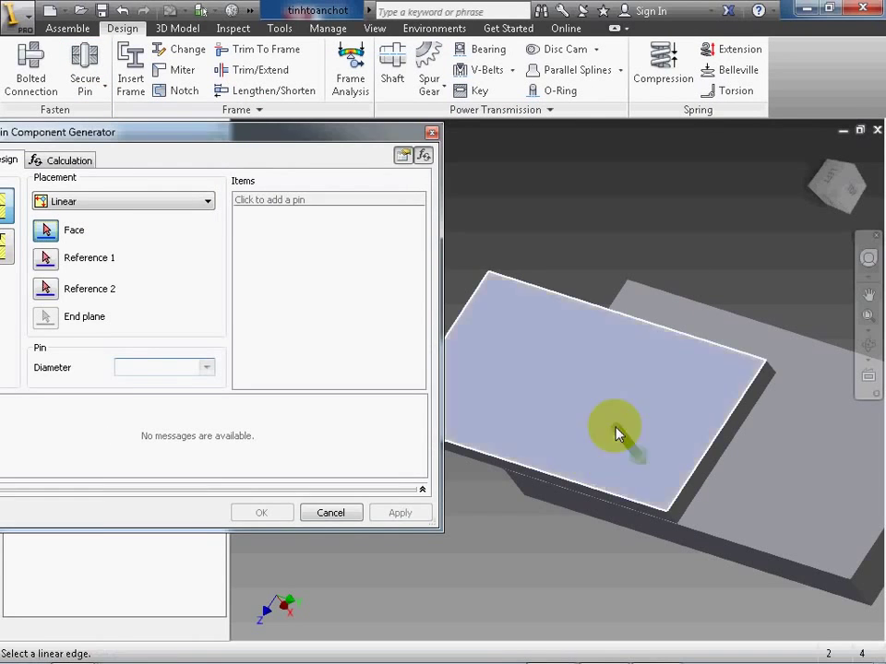
{"action": "left_click", "coordinate": [44, 289]}
{"action": "left_click", "coordinate": [585, 487]}
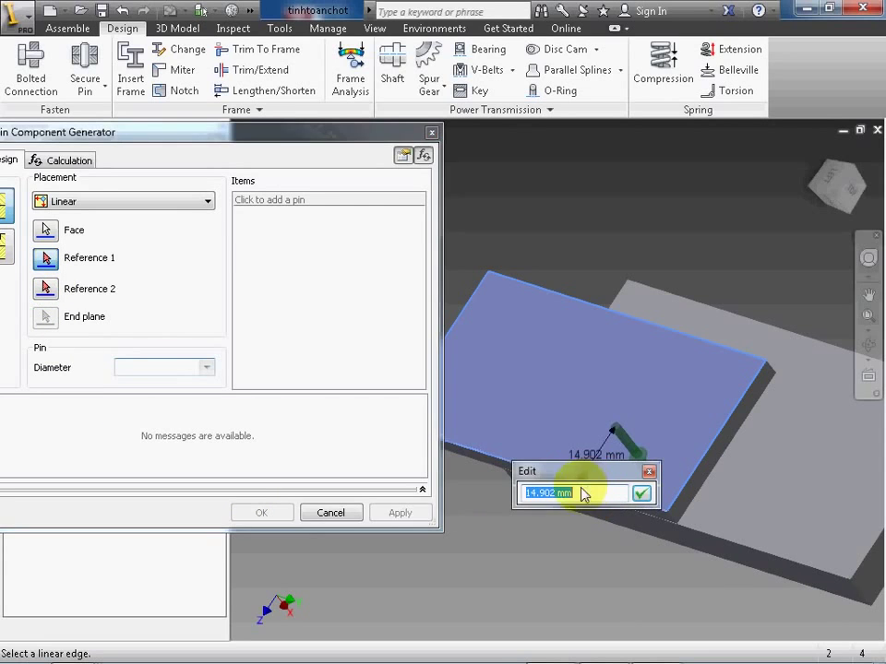
{"action": "type", "text": "20"}
{"action": "key", "text": "Return"}
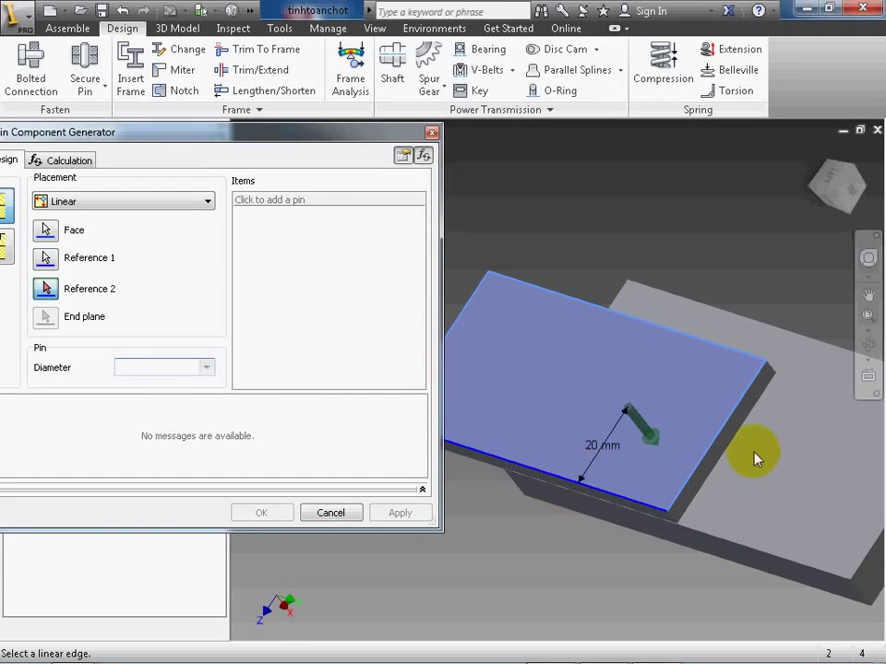
Step: Place the pin 20 mm from tam2's short edge over tam1, ending at tam1's outer flat face
{"action": "left_click", "coordinate": [697, 493]}
{"action": "type", "text": "20"}
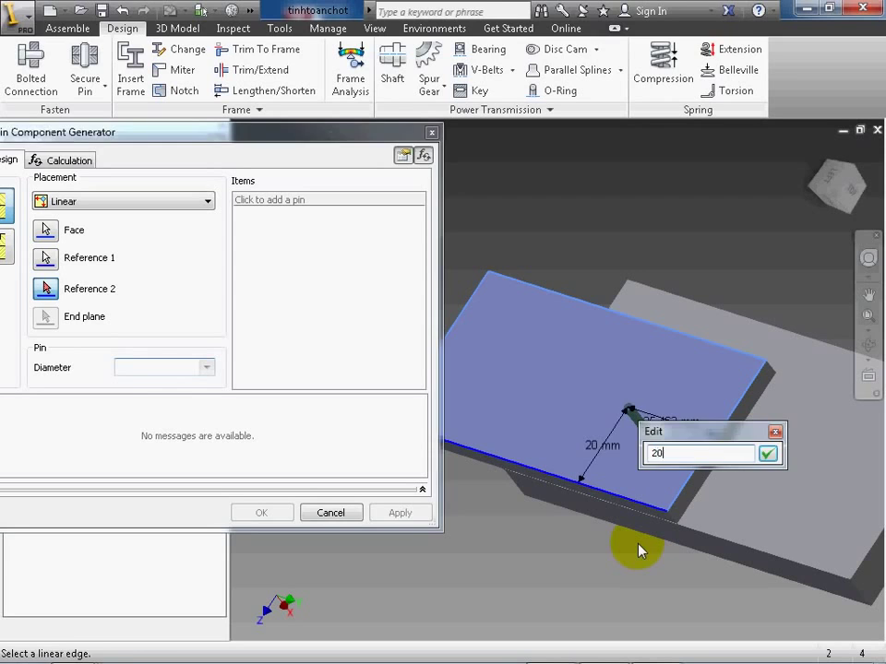
{"action": "key", "text": "Return"}
{"action": "middle_click_drag", "start_coordinate": [633, 552], "coordinate": [696, 348], "text": "shift"}
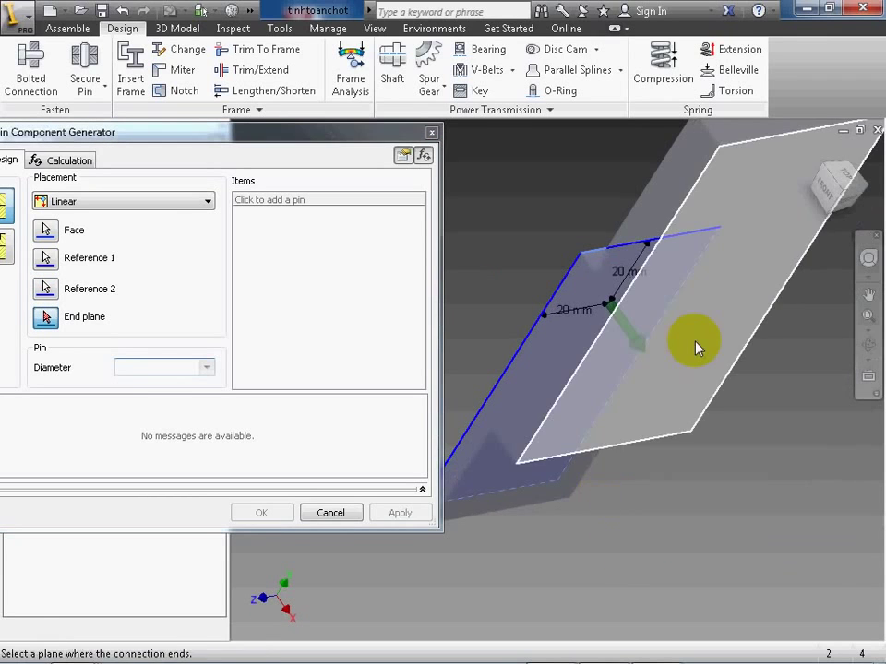
{"action": "left_click", "coordinate": [697, 348]}
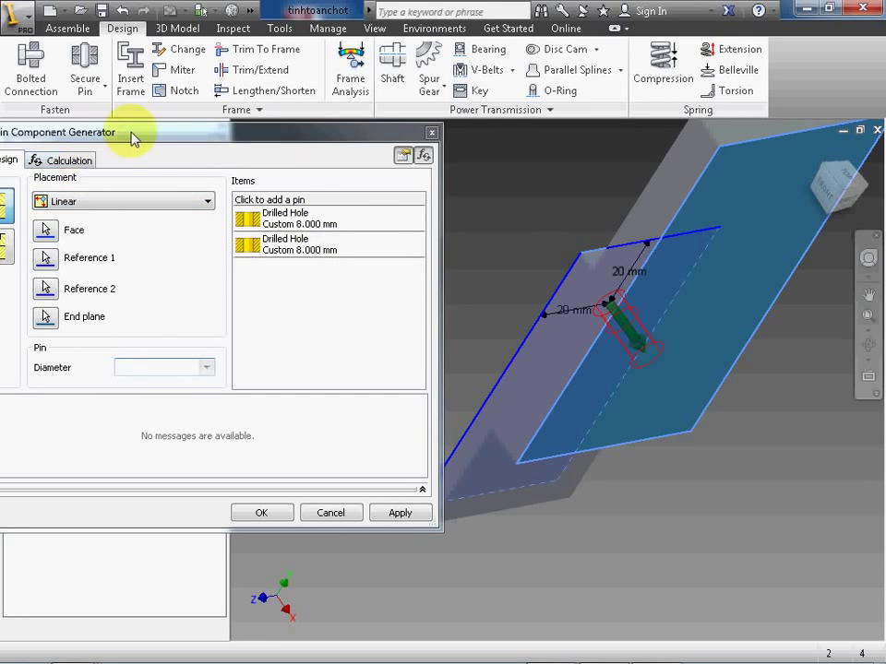
Step: In the secure pin's strength calculation, set the bottom board thickness to 10 mm
{"action": "left_click_drag", "start_coordinate": [133, 136], "coordinate": [237, 157]}
{"action": "left_click", "coordinate": [237, 156]}
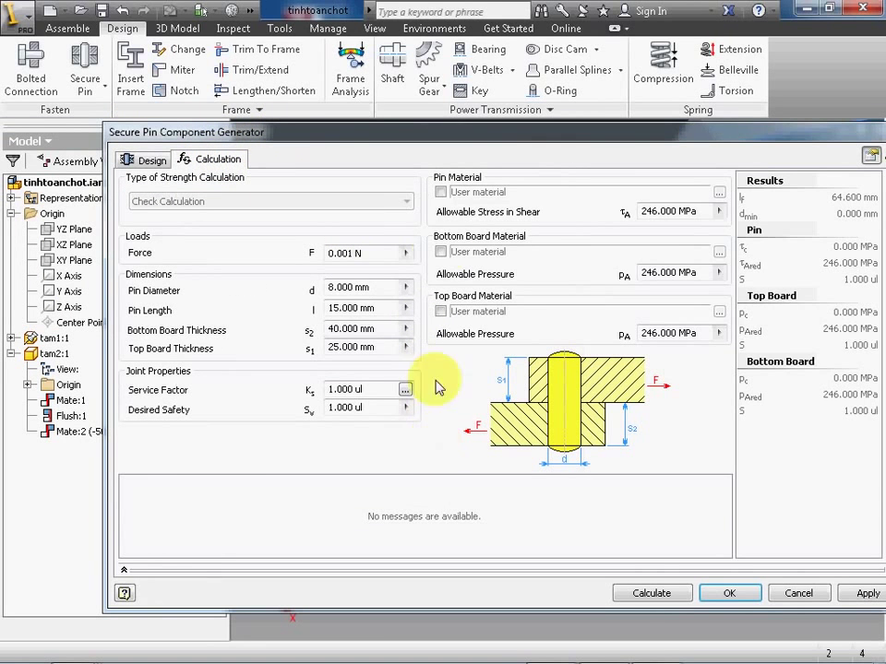
{"action": "left_click_drag", "start_coordinate": [468, 135], "coordinate": [223, 83]}
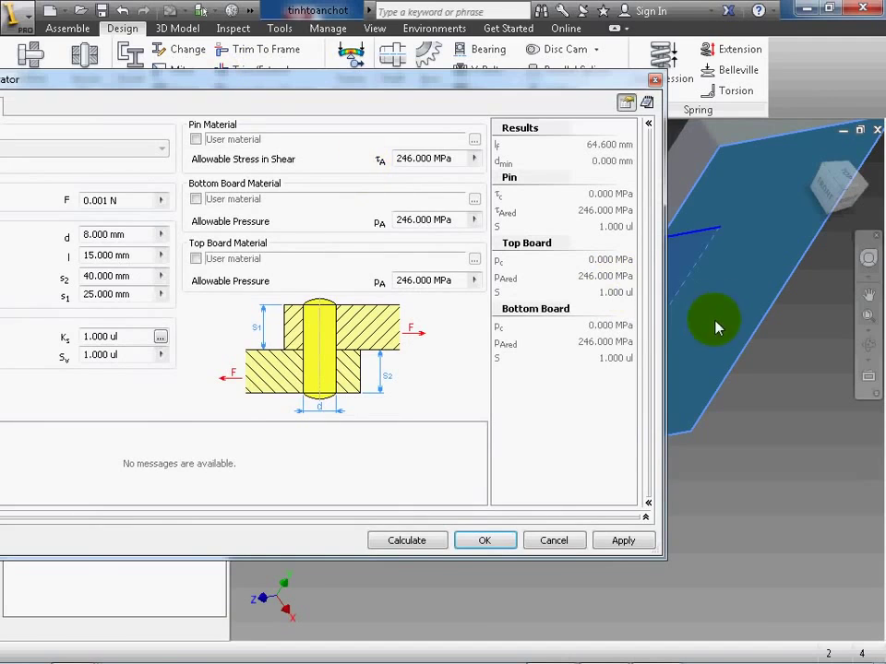
{"action": "middle_click_drag", "start_coordinate": [738, 355], "coordinate": [775, 376], "text": "shift"}
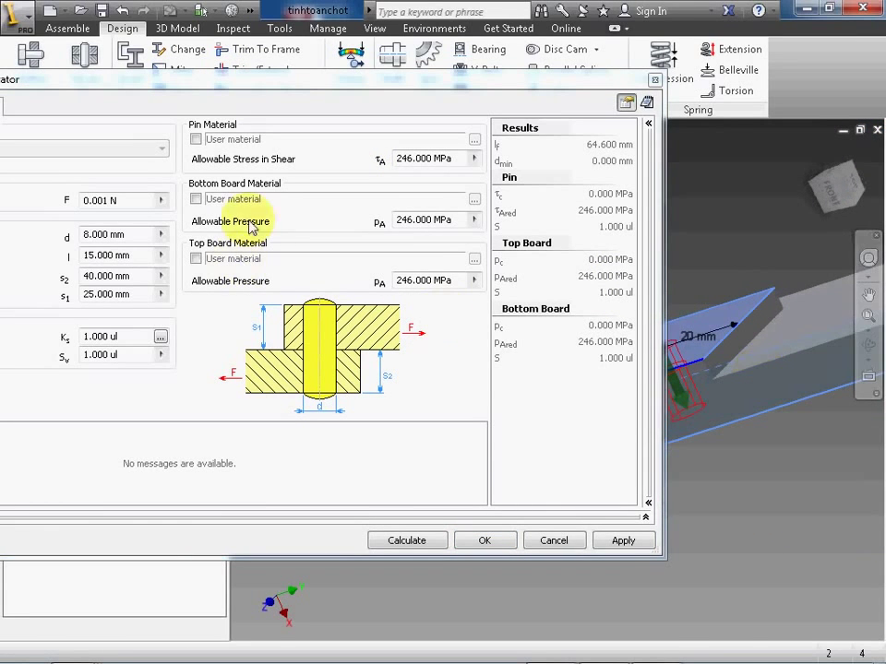
{"action": "left_click_drag", "start_coordinate": [237, 87], "coordinate": [649, 213]}
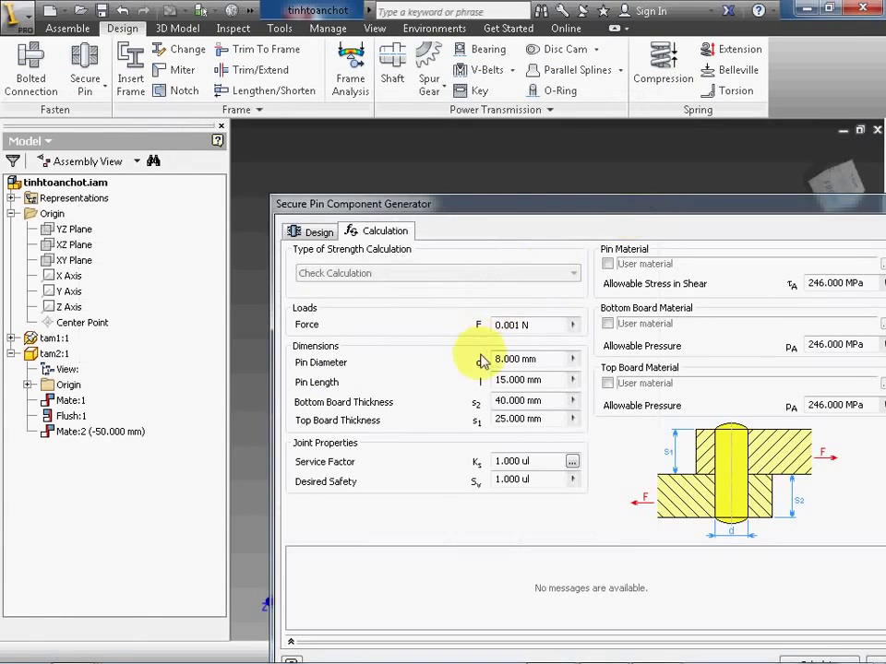
{"action": "double_click", "coordinate": [506, 401]}
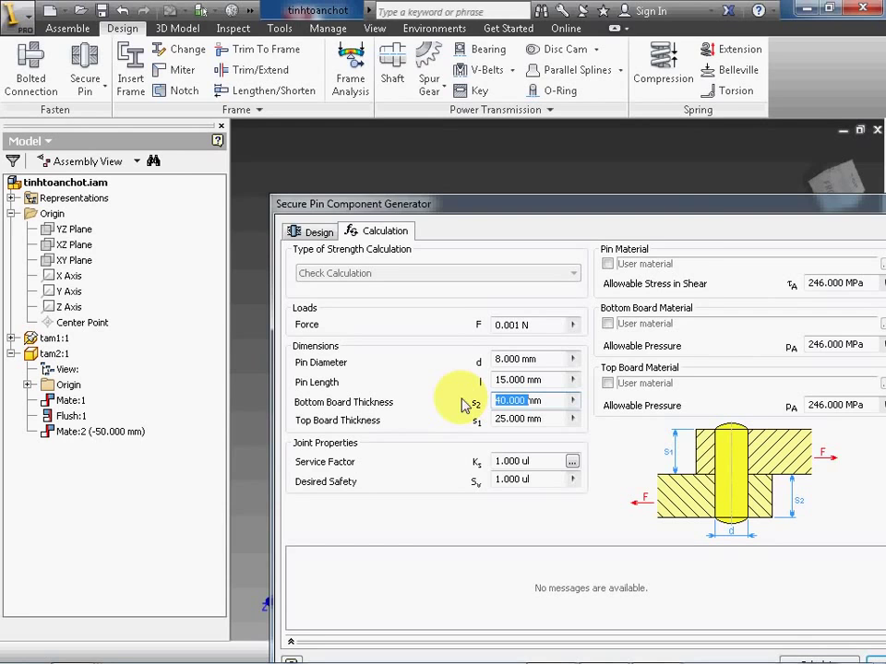
{"action": "left_click_drag", "start_coordinate": [443, 204], "coordinate": [69, 177]}
{"action": "left_click_drag", "start_coordinate": [530, 178], "coordinate": [510, 191]}
{"action": "type", "text": "10"}
{"action": "left_click_drag", "start_coordinate": [422, 190], "coordinate": [645, 149]}
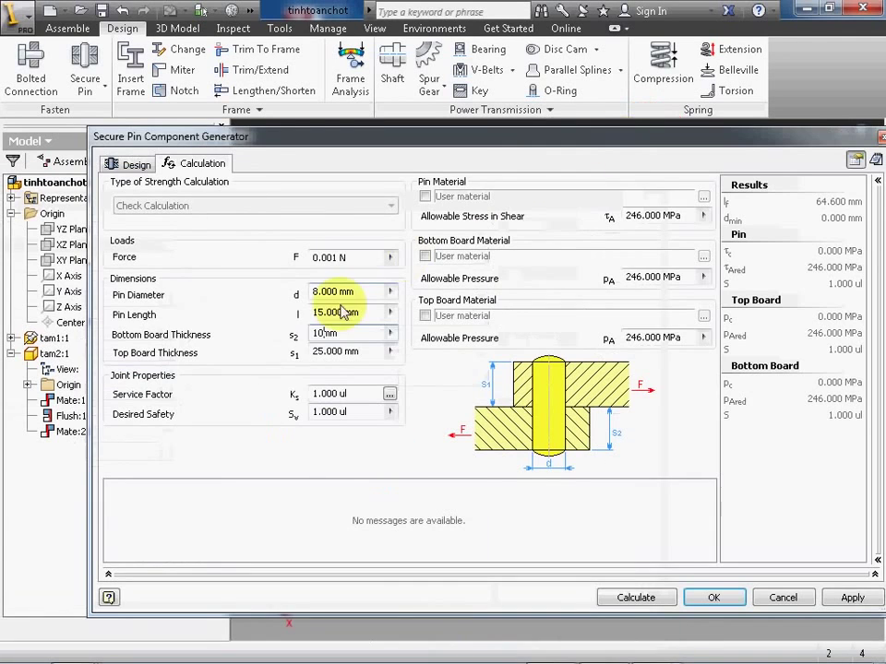
Step: Set the top board thickness to 5 mm and apply the secure pin settings
{"action": "double_click", "coordinate": [318, 353]}
{"action": "type", "text": "5mm"}
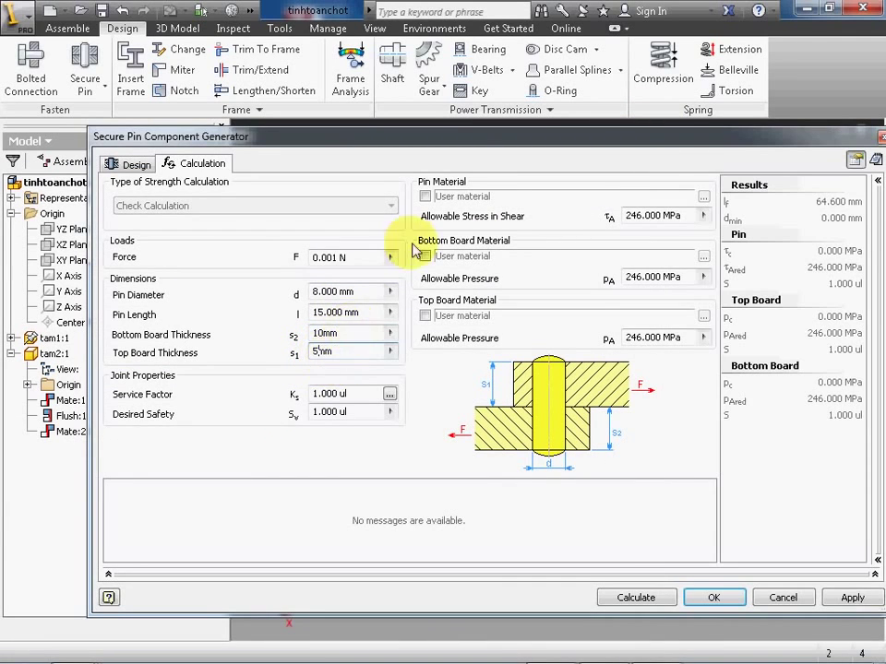
{"action": "left_click_drag", "start_coordinate": [466, 143], "coordinate": [264, 139]}
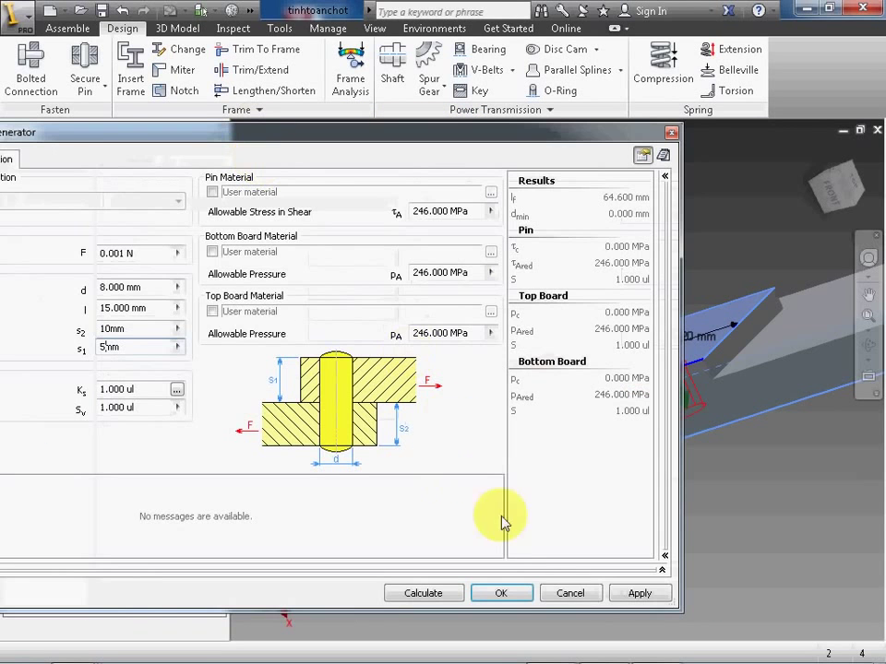
{"action": "left_click", "coordinate": [638, 593]}
{"action": "left_click", "coordinate": [436, 479]}
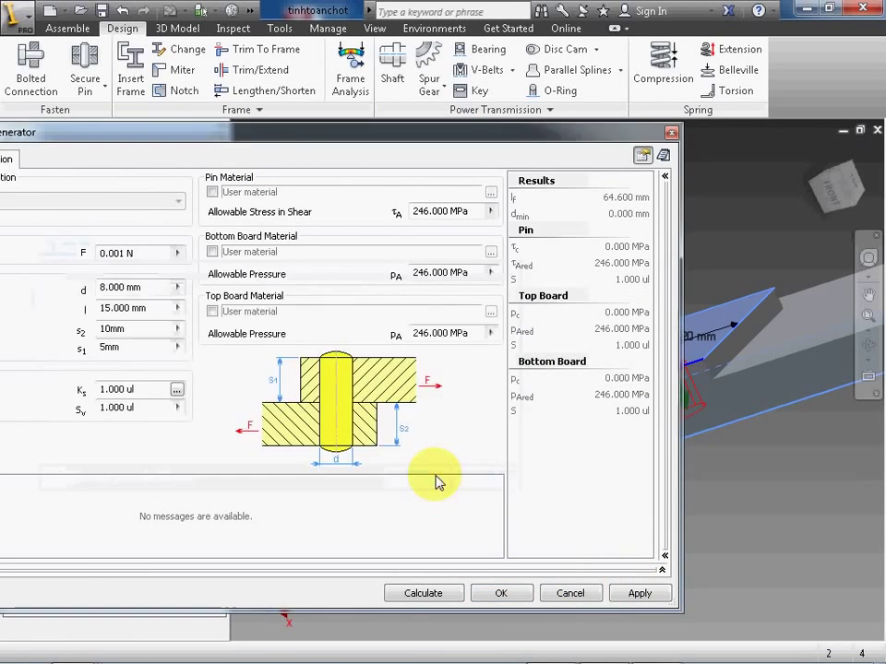
Step: Dismiss the empty new pin definition, then edit the existing Secure Pin Connection and run its strength calculation
{"action": "left_click", "coordinate": [382, 517]}
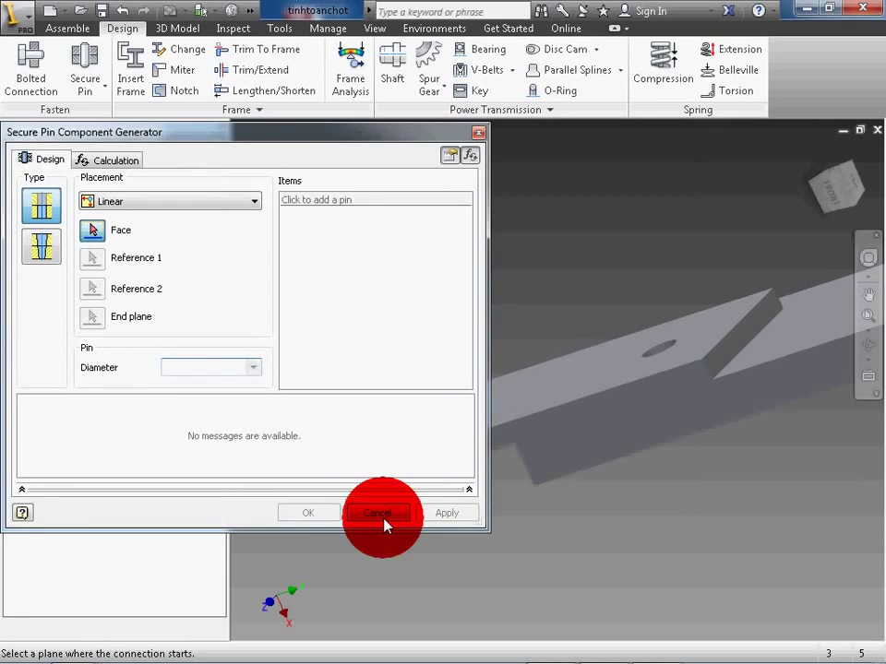
{"action": "scroll", "coordinate": [577, 443], "scroll_direction": "up", "scroll_amount": 2}
{"action": "right_click", "coordinate": [76, 478]}
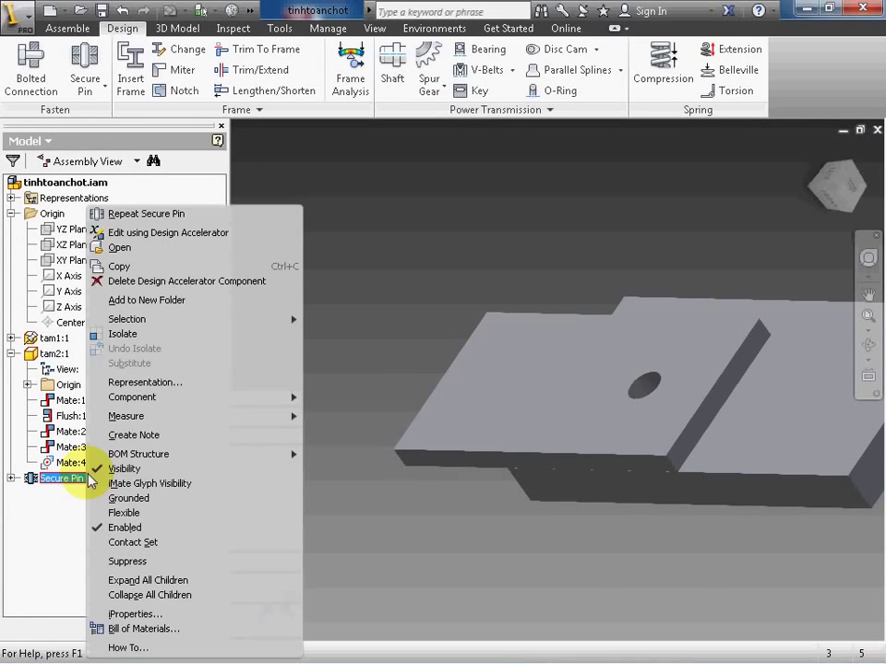
{"action": "left_click", "coordinate": [178, 235]}
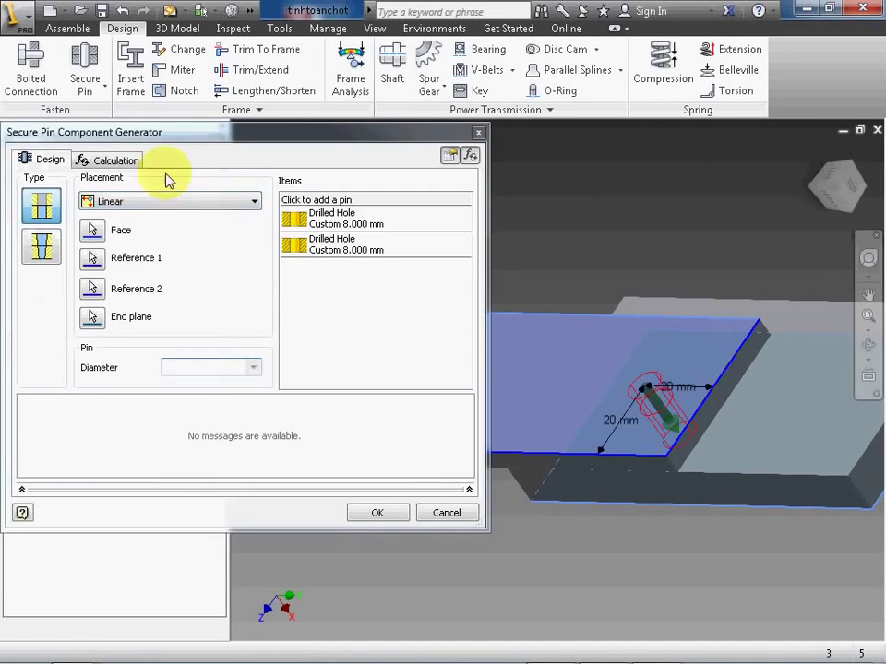
{"action": "left_click", "coordinate": [124, 160]}
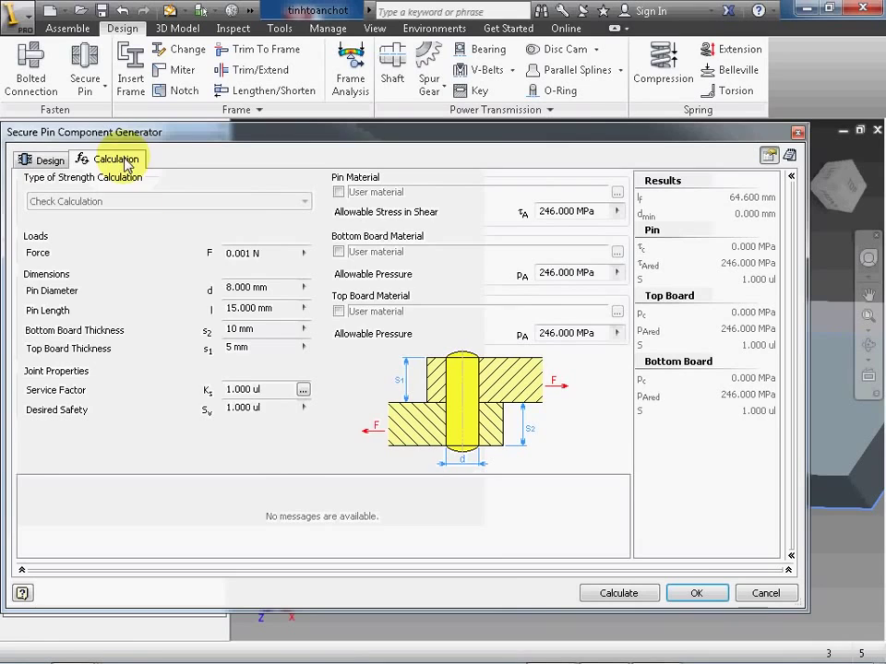
{"action": "left_click", "coordinate": [616, 593]}
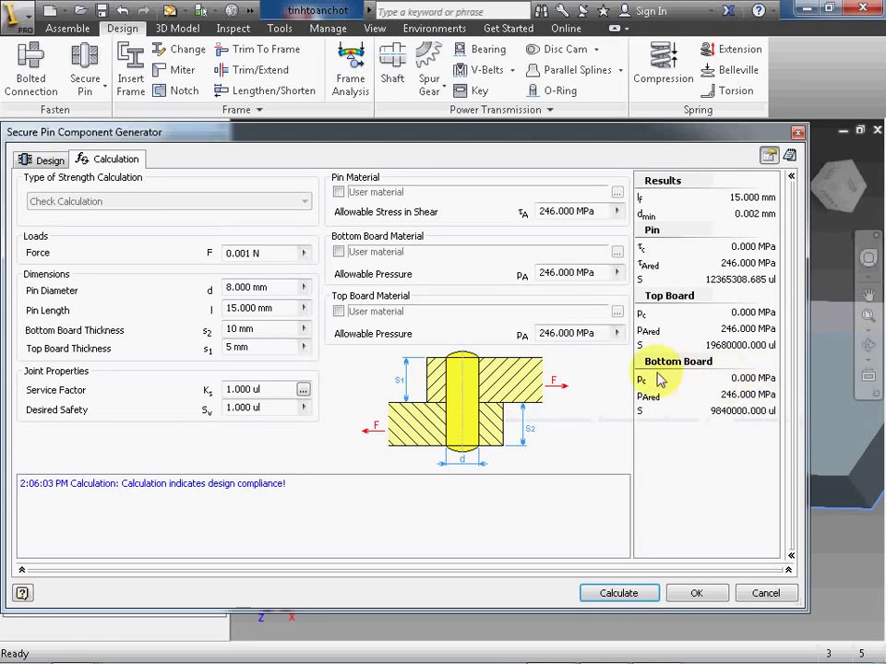
Step: Add an ISO 8734 A cylindrical pin to the connection above the two drilled holes and confirm the edit
{"action": "left_click", "coordinate": [46, 161]}
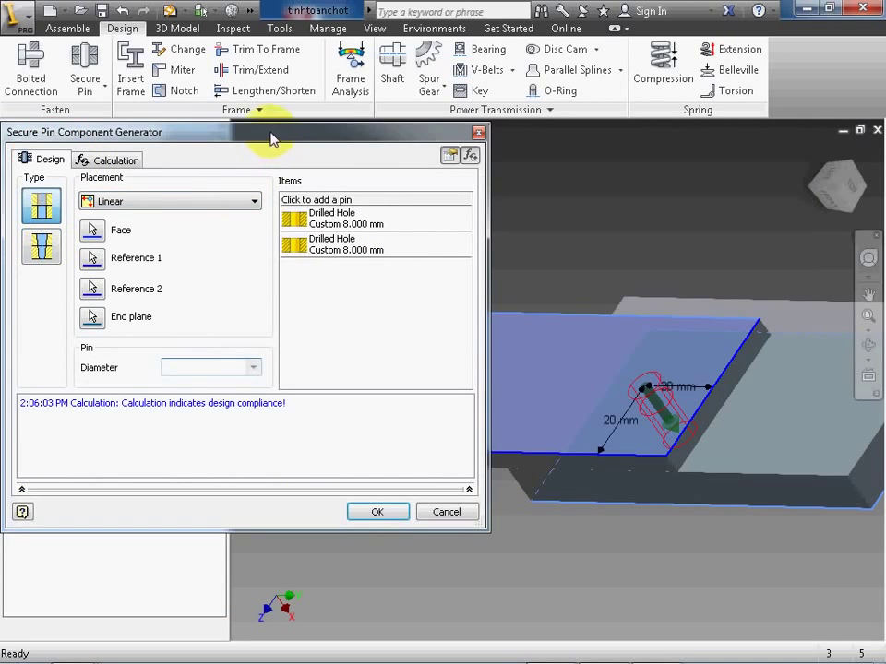
{"action": "left_click", "coordinate": [290, 196]}
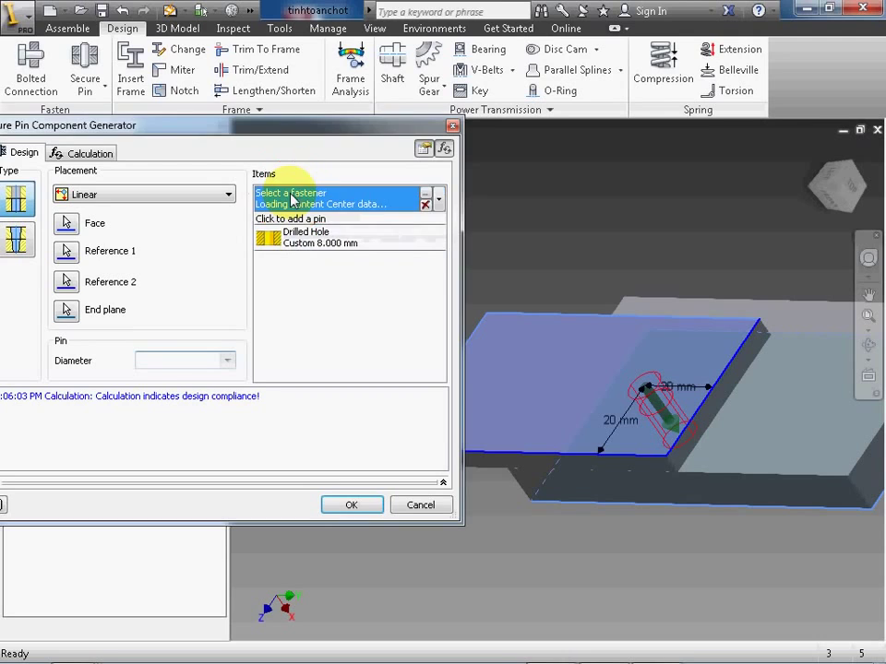
{"action": "left_click", "coordinate": [440, 202]}
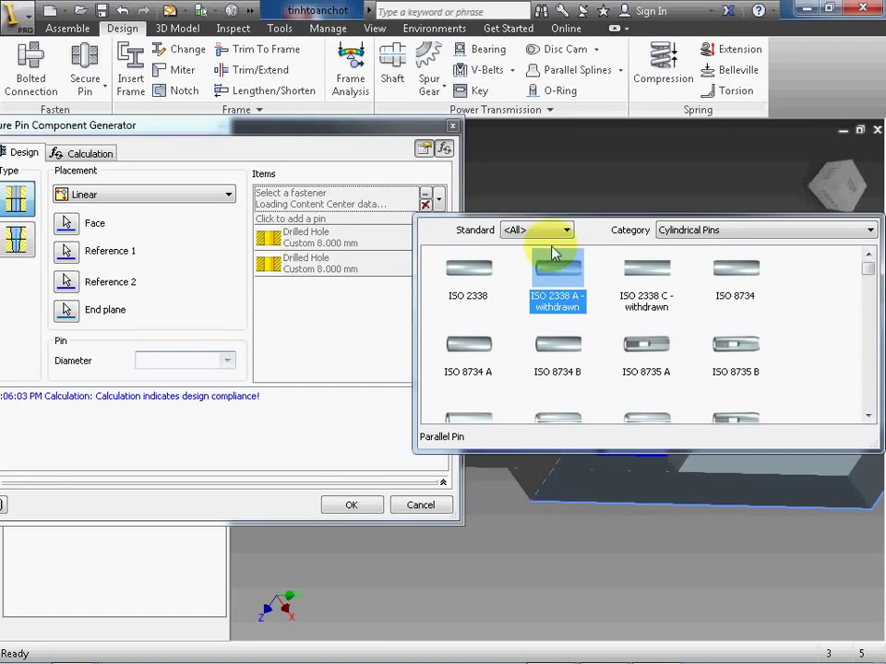
{"action": "left_click", "coordinate": [476, 349]}
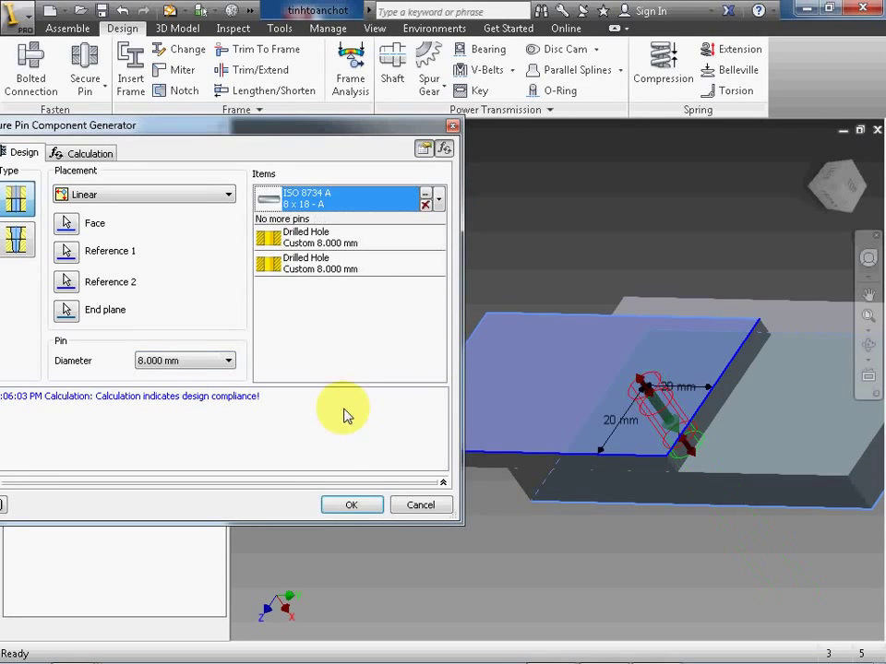
{"action": "left_click", "coordinate": [357, 508]}
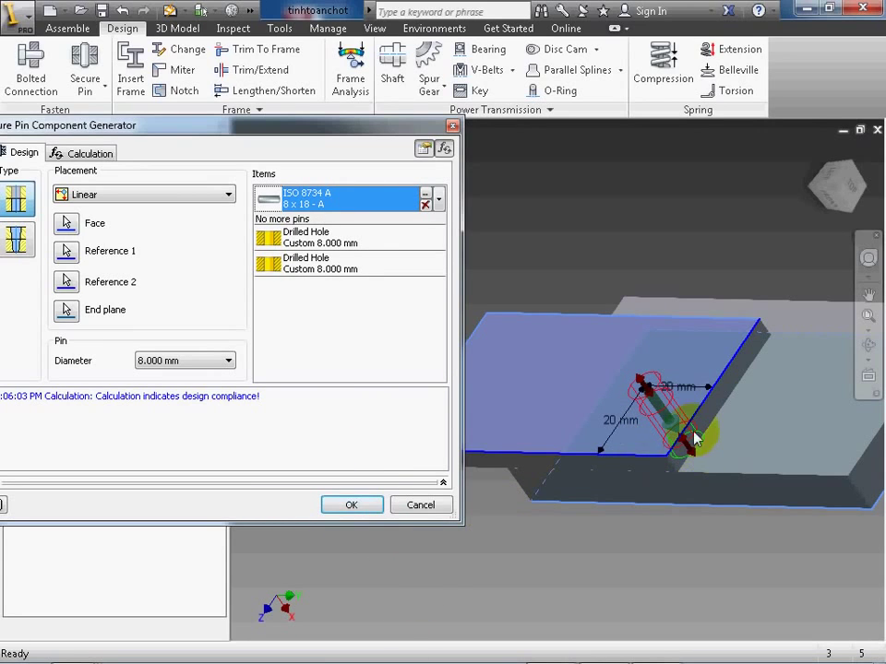
{"action": "left_click", "coordinate": [349, 505]}
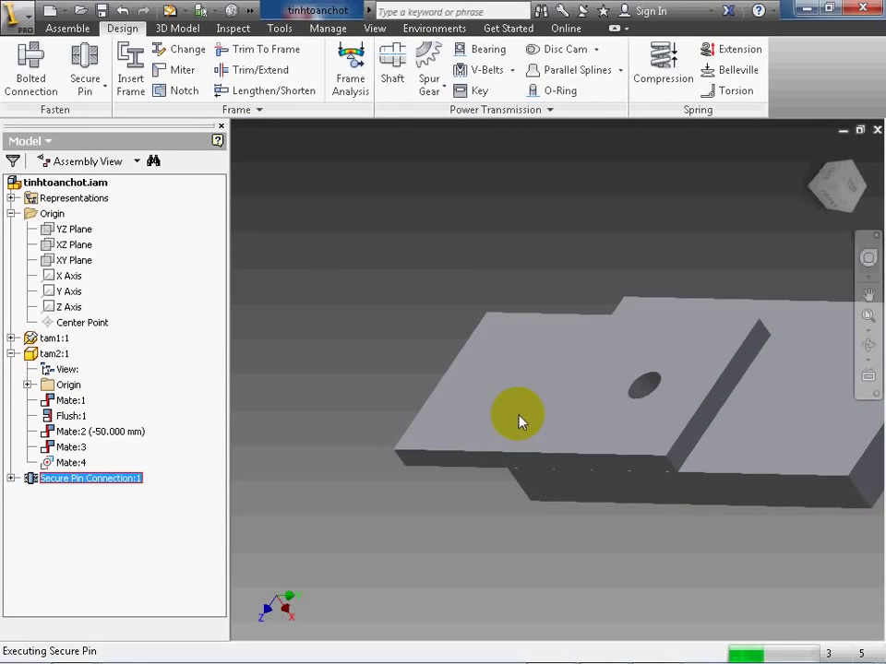
Step: Edit the Secure Pin Connection again, set its load force to 1000 N and run the strength calculation
{"action": "mouse_move", "coordinate": [650, 409]}
{"action": "middle_mouse_down", "text": "shift"}
{"action": "mouse_move", "coordinate": [595, 374]}
{"action": "mouse_move", "coordinate": [601, 344]}
{"action": "mouse_move", "coordinate": [638, 417]}
{"action": "middle_mouse_up", "text": "shift"}
{"action": "middle_click_drag", "start_coordinate": [644, 459], "coordinate": [235, 459], "text": "shift"}
{"action": "right_click", "coordinate": [79, 478]}
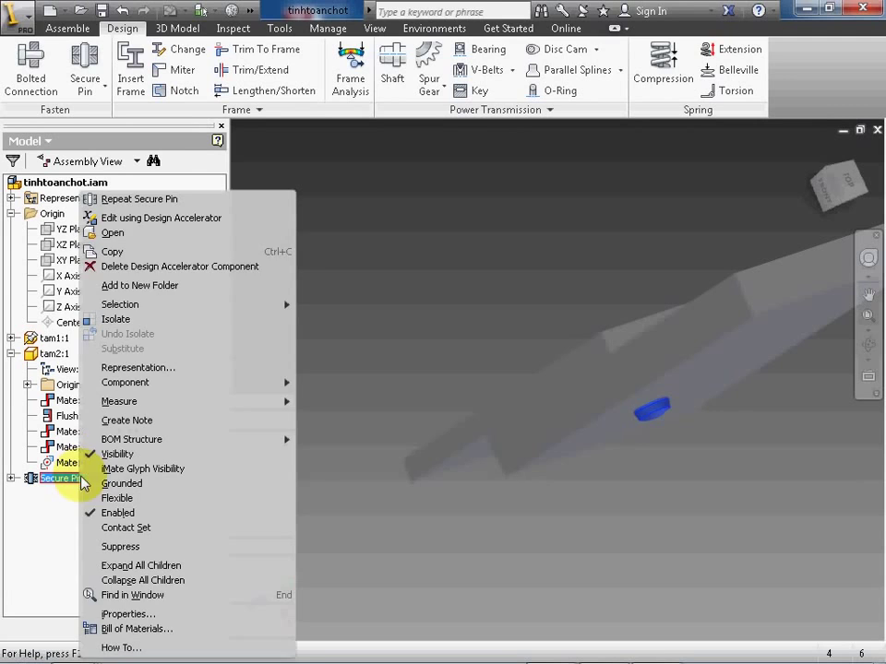
{"action": "left_click", "coordinate": [155, 221]}
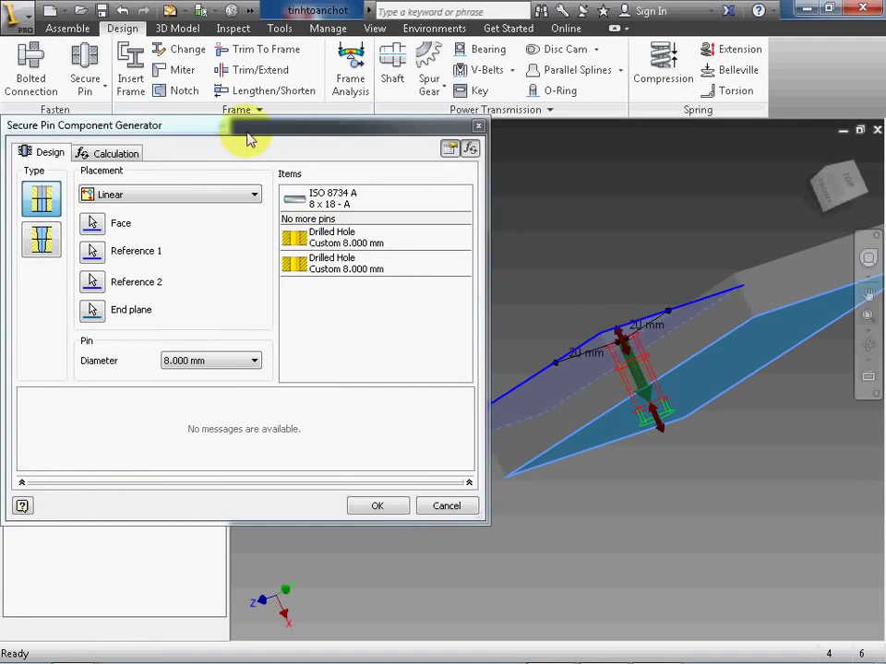
{"action": "left_click_drag", "start_coordinate": [244, 126], "coordinate": [359, 209]}
{"action": "left_click", "coordinate": [224, 235]}
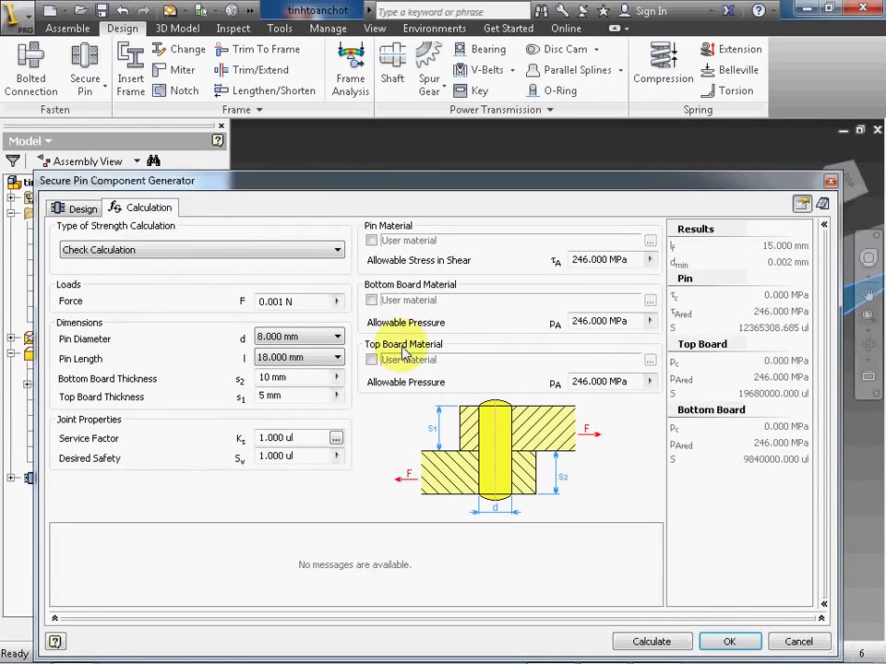
{"action": "double_click", "coordinate": [273, 302]}
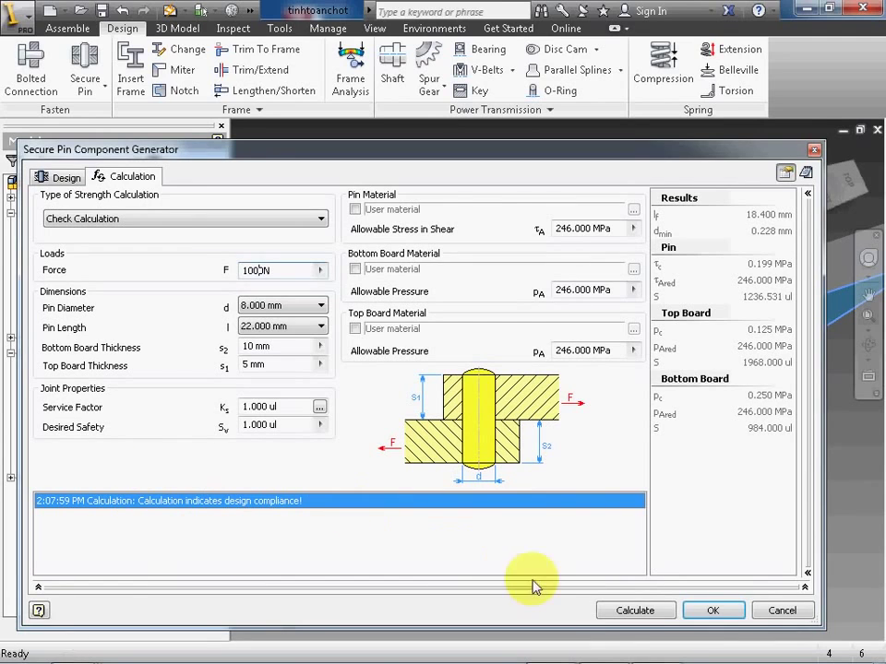
{"action": "left_click", "coordinate": [631, 611]}
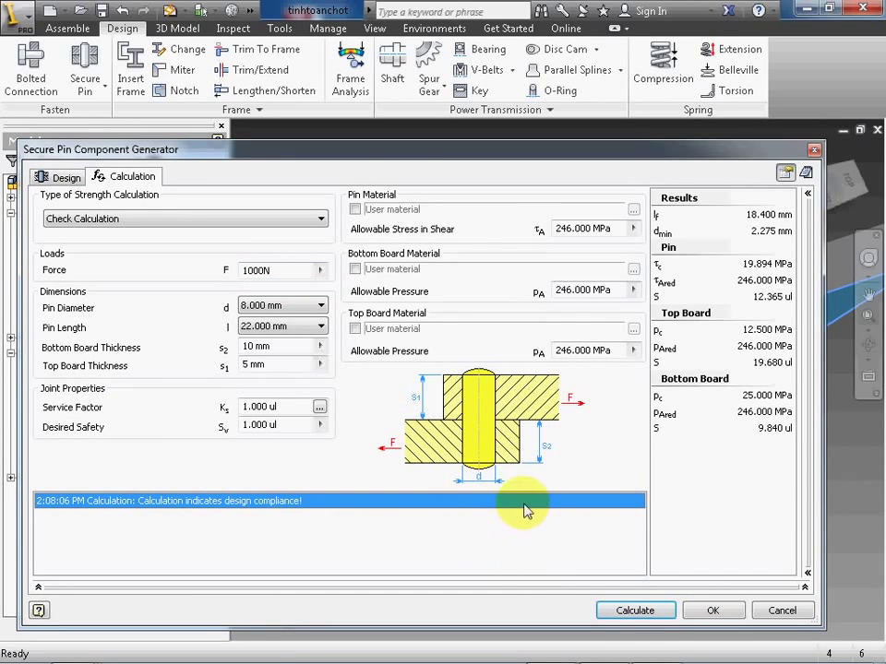
Step: Review the pin diameter, the pin's allowable shear stress and the allowable pressures of both boards
{"action": "left_click_drag", "start_coordinate": [398, 155], "coordinate": [392, 149]}
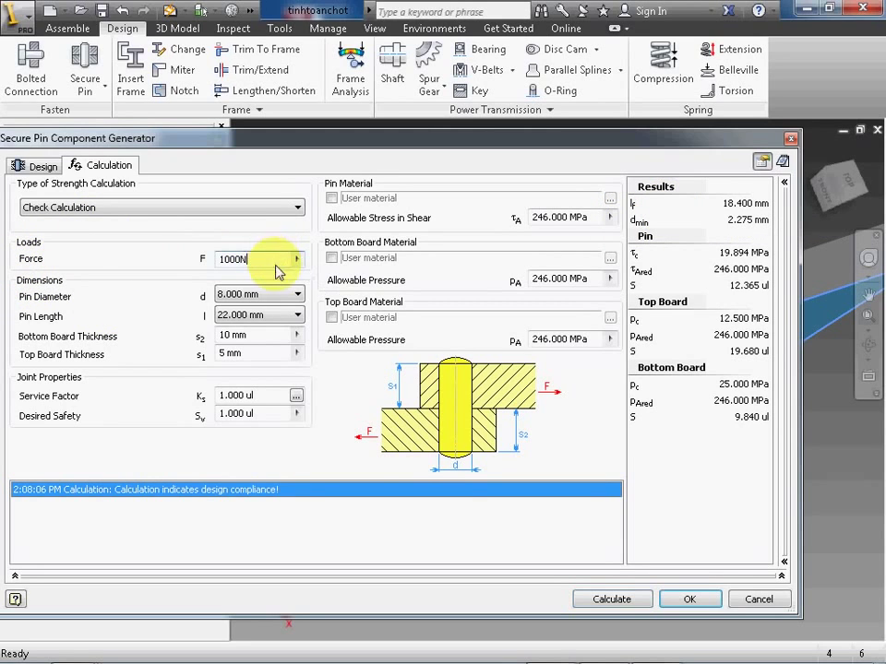
{"action": "left_click", "coordinate": [264, 296]}
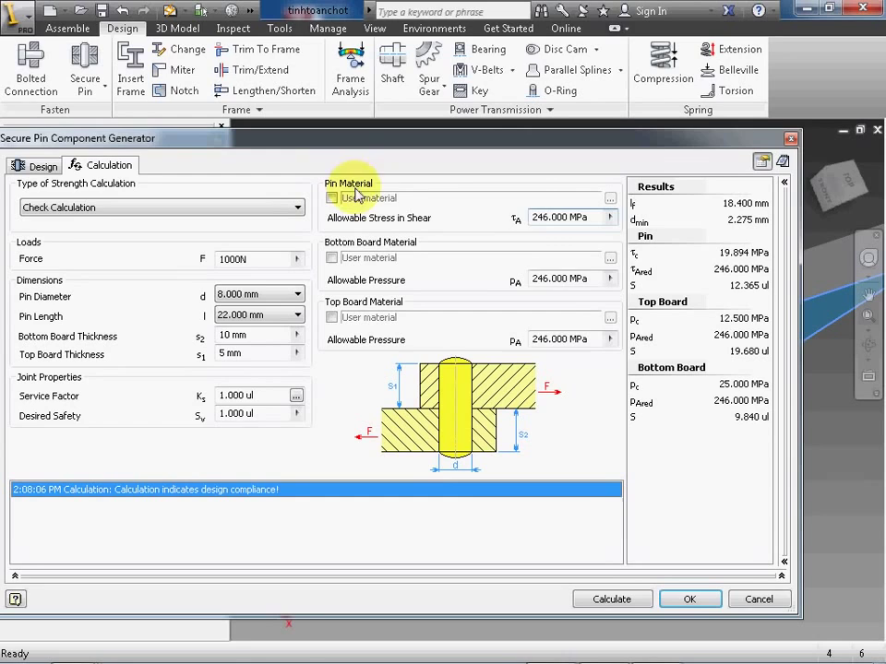
{"action": "left_click", "coordinate": [547, 220]}
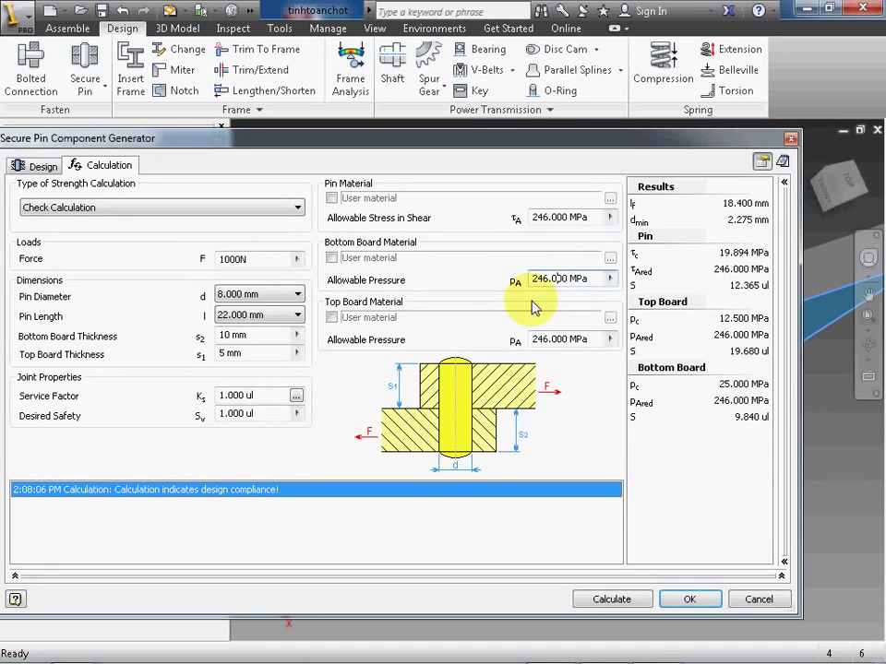
{"action": "left_click", "coordinate": [550, 217]}
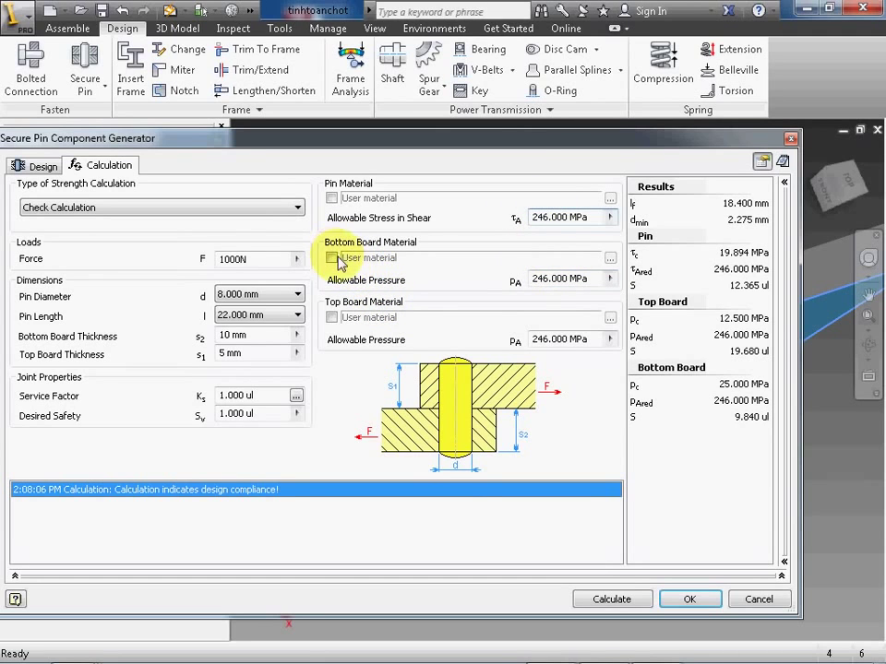
{"action": "left_click", "coordinate": [567, 279]}
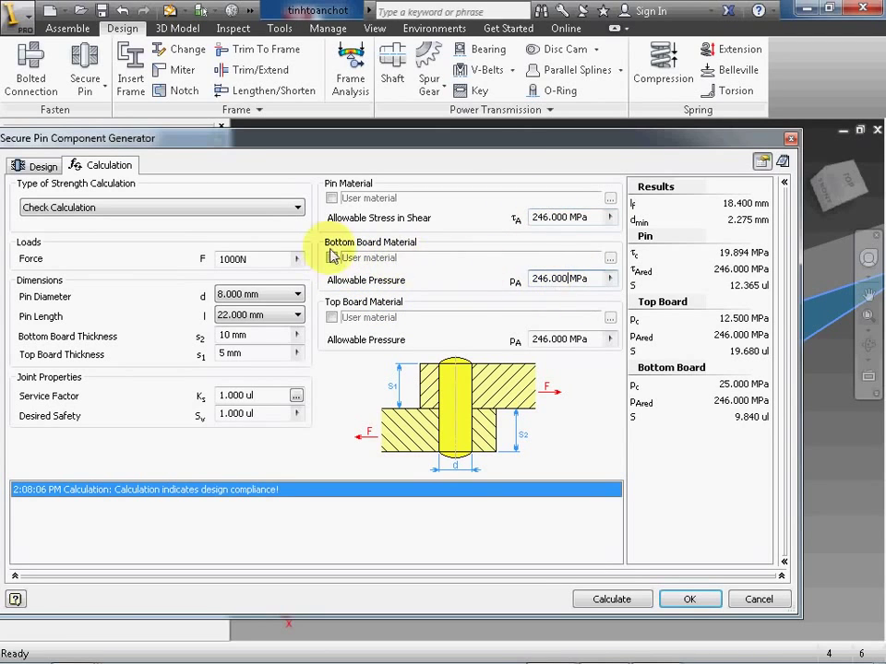
{"action": "left_click", "coordinate": [557, 278]}
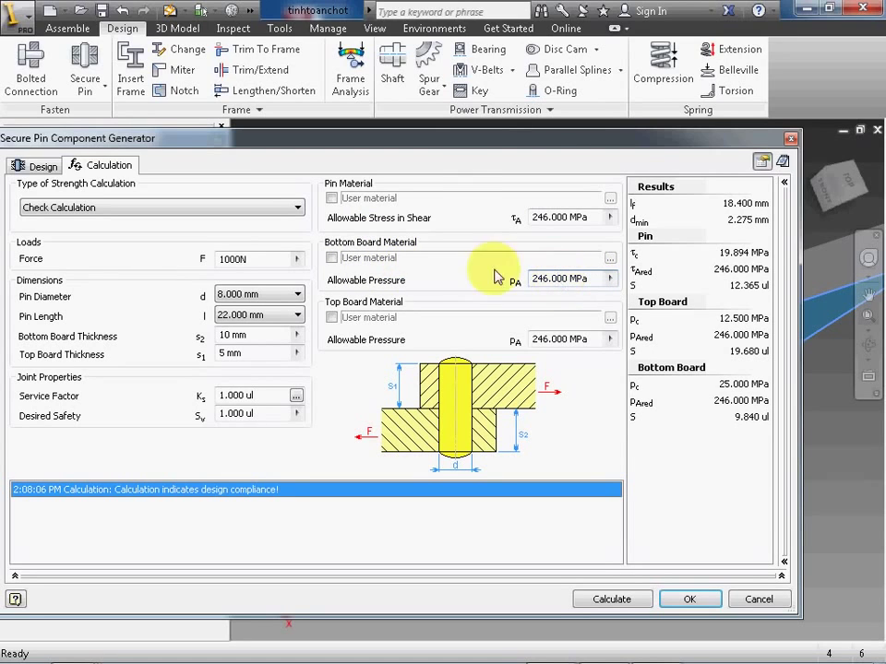
{"action": "left_click", "coordinate": [573, 338]}
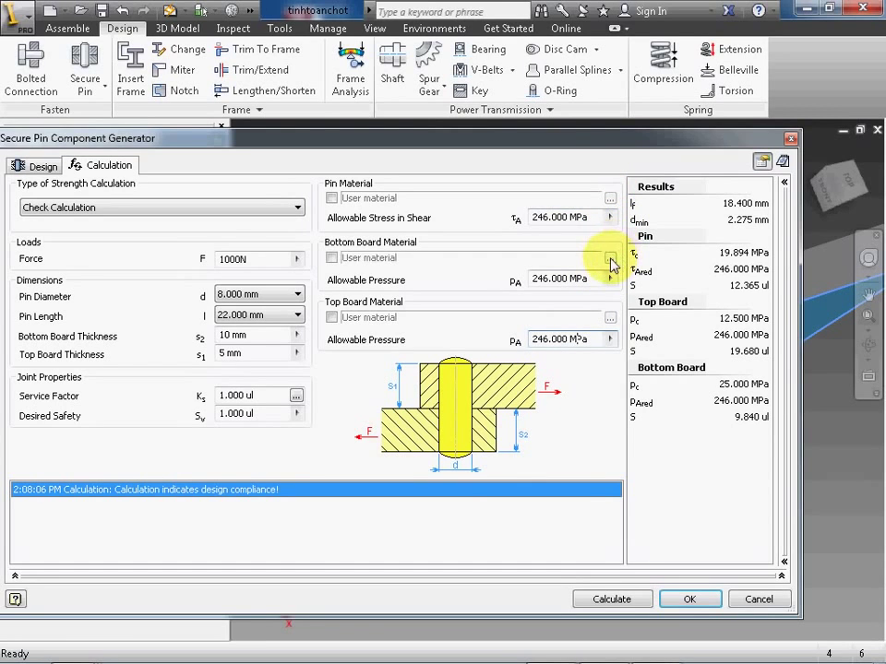
Step: Assign Bronze as the bottom board material from the Clevis - Rod Material list
{"action": "left_click", "coordinate": [331, 258]}
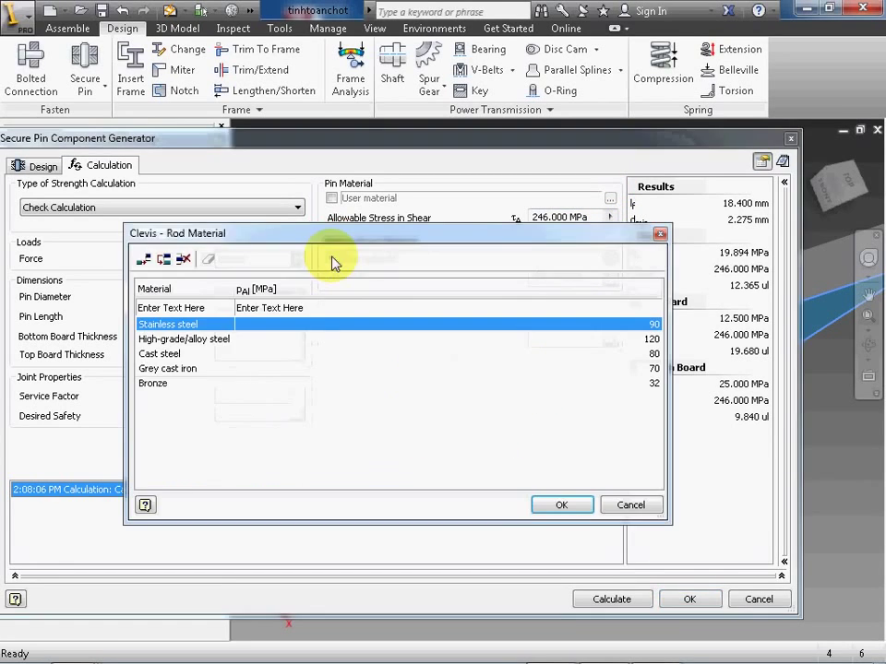
{"action": "left_click_drag", "start_coordinate": [342, 240], "coordinate": [299, 241]}
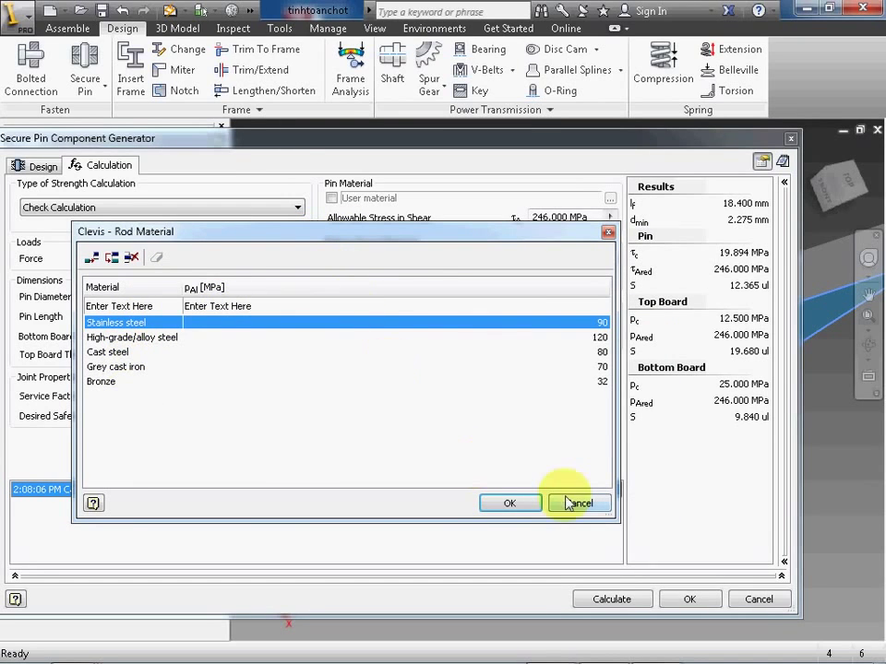
{"action": "left_click", "coordinate": [125, 338]}
{"action": "left_click", "coordinate": [116, 353]}
{"action": "left_click", "coordinate": [120, 368]}
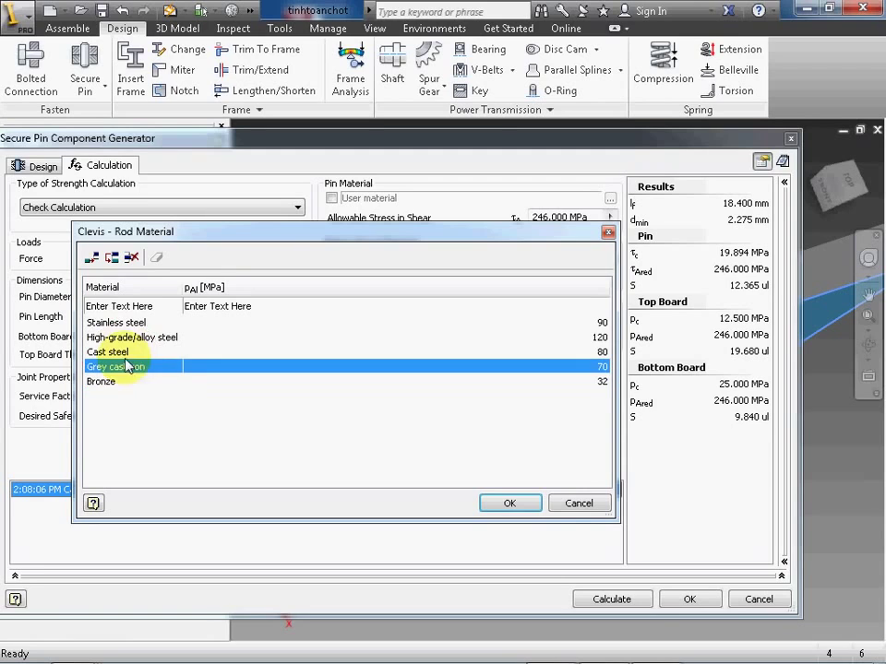
{"action": "left_click", "coordinate": [127, 353]}
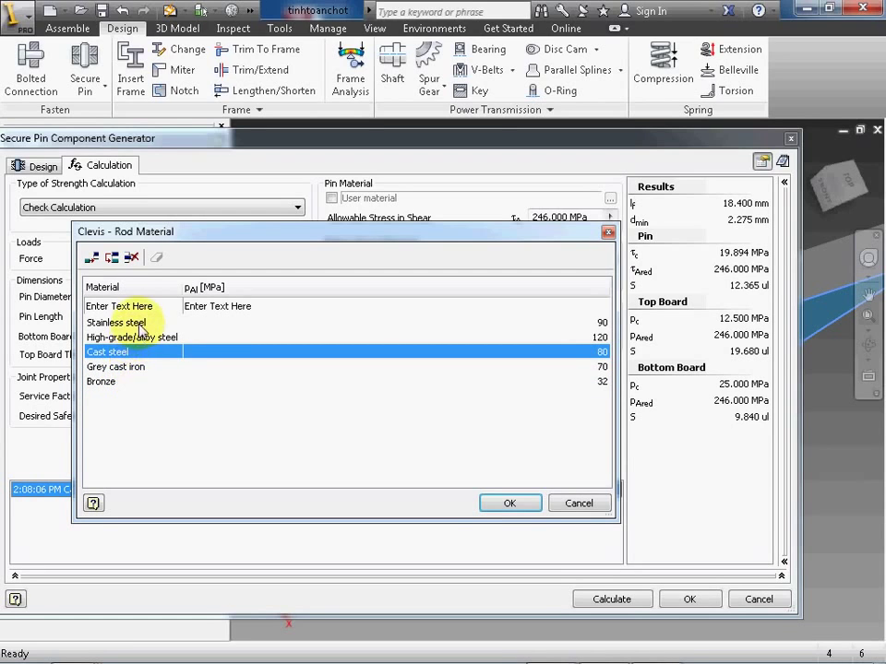
{"action": "left_click", "coordinate": [103, 323]}
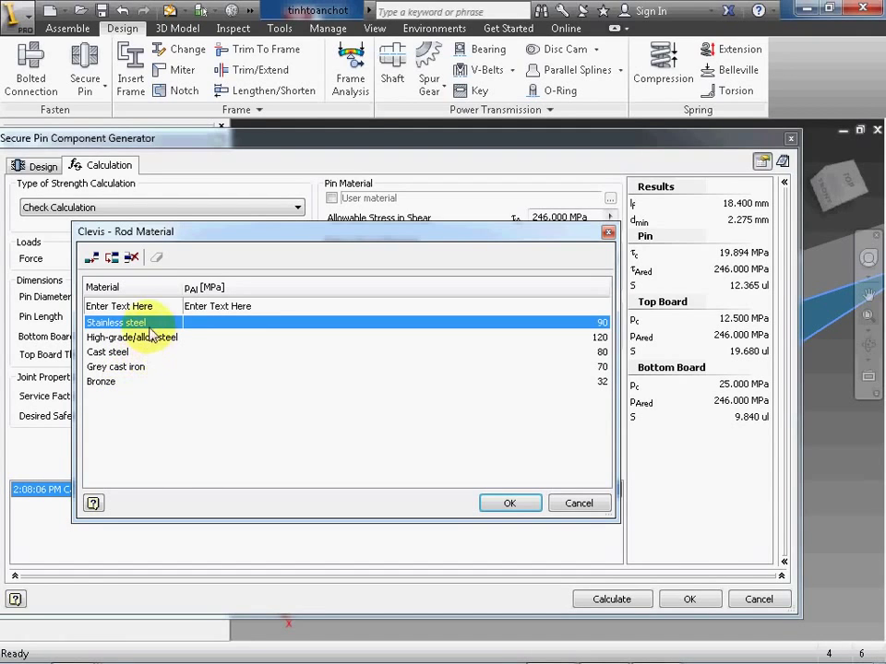
{"action": "left_click", "coordinate": [138, 383]}
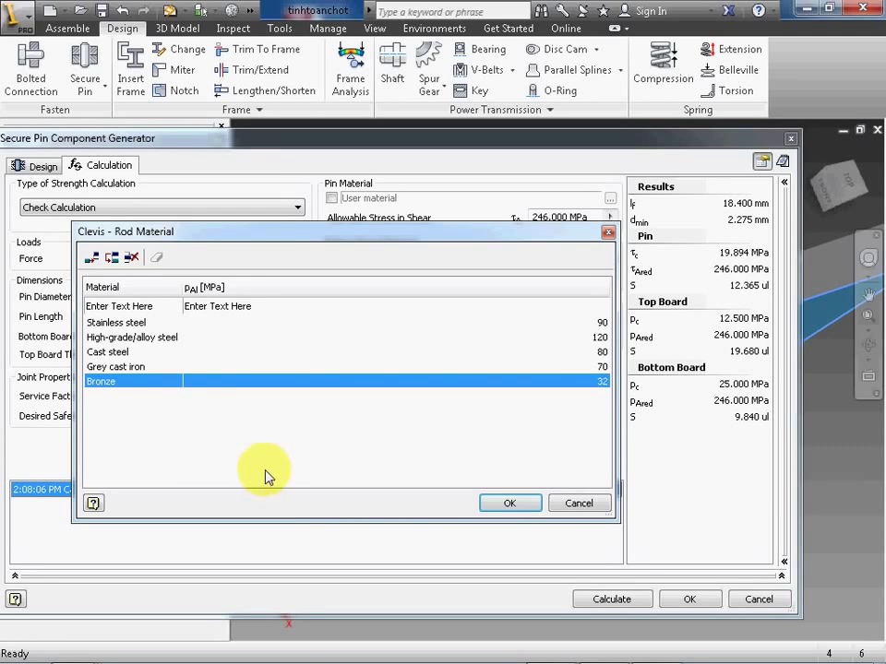
{"action": "left_click", "coordinate": [519, 501]}
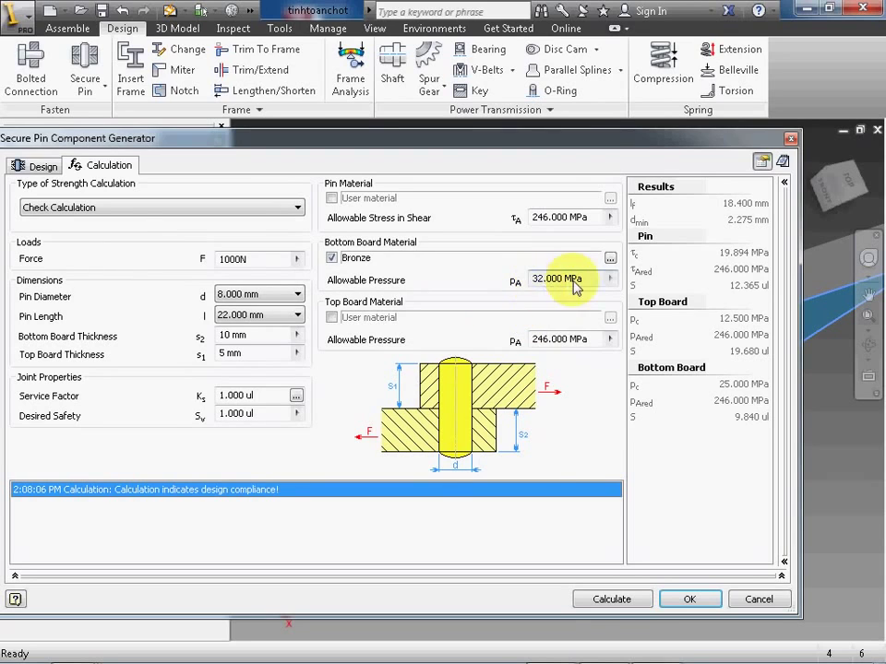
{"action": "left_click", "coordinate": [610, 259]}
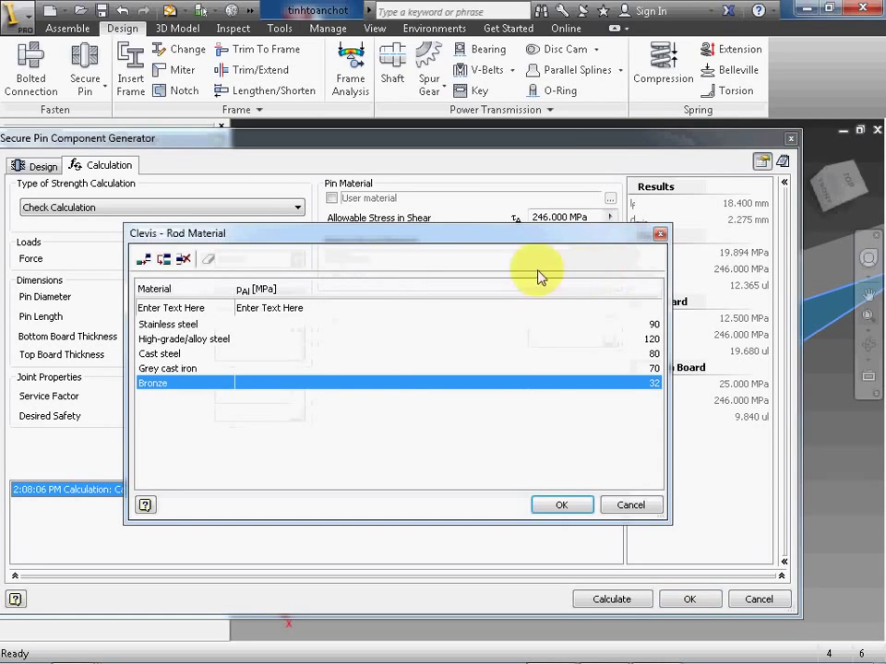
{"action": "left_click", "coordinate": [213, 313]}
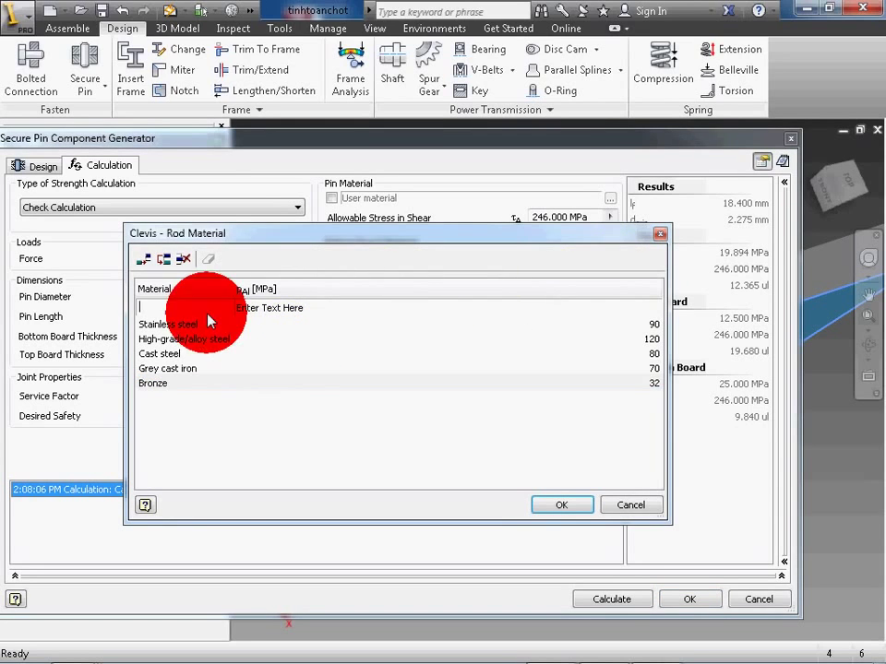
{"action": "left_click", "coordinate": [166, 262]}
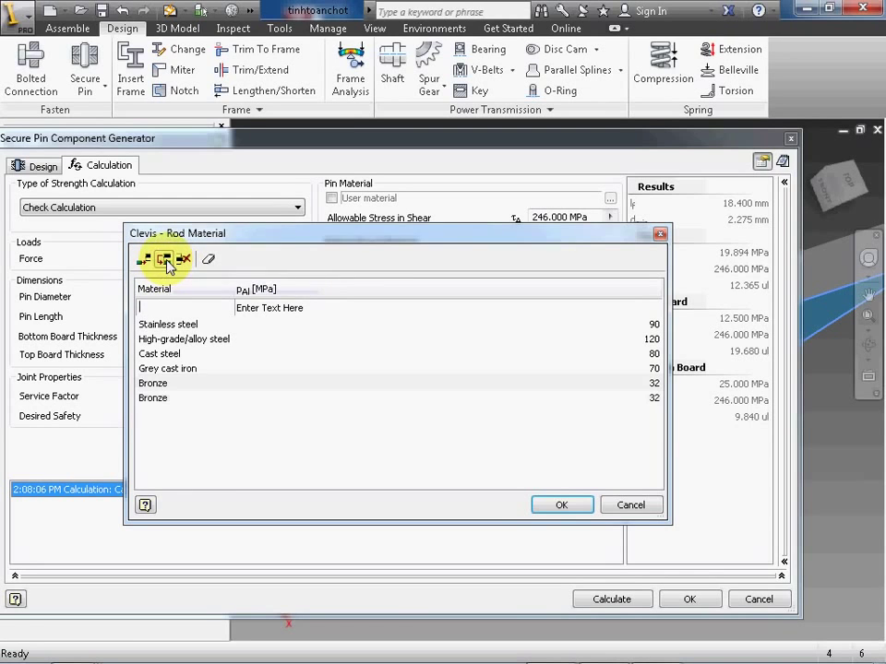
{"action": "left_click", "coordinate": [264, 385]}
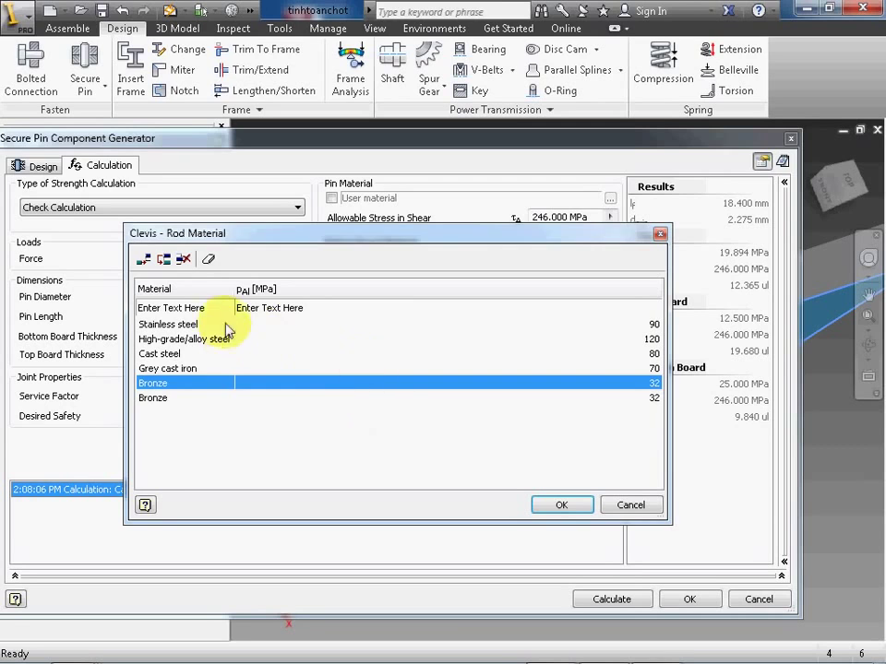
{"action": "left_click", "coordinate": [270, 309]}
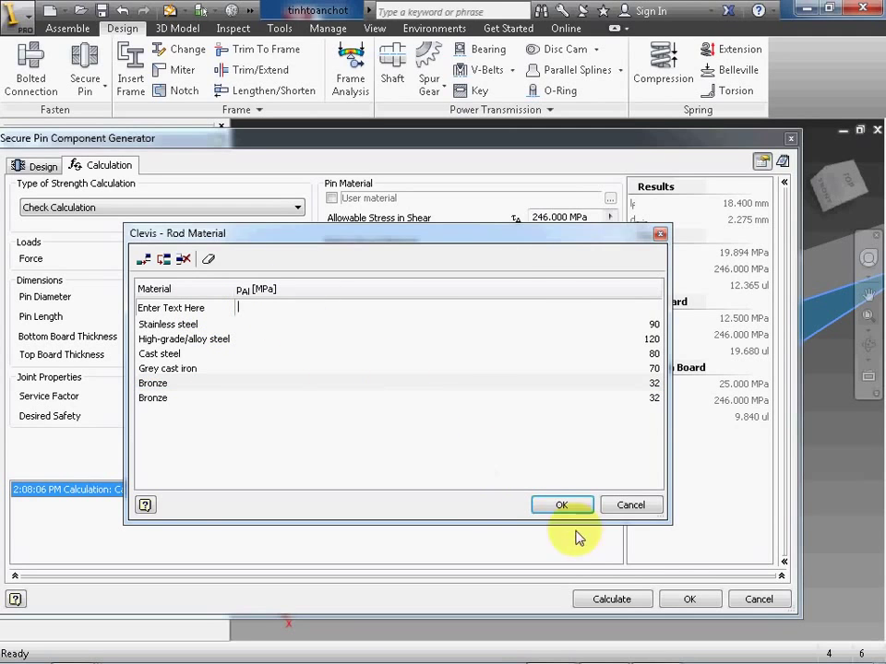
{"action": "left_click", "coordinate": [626, 506]}
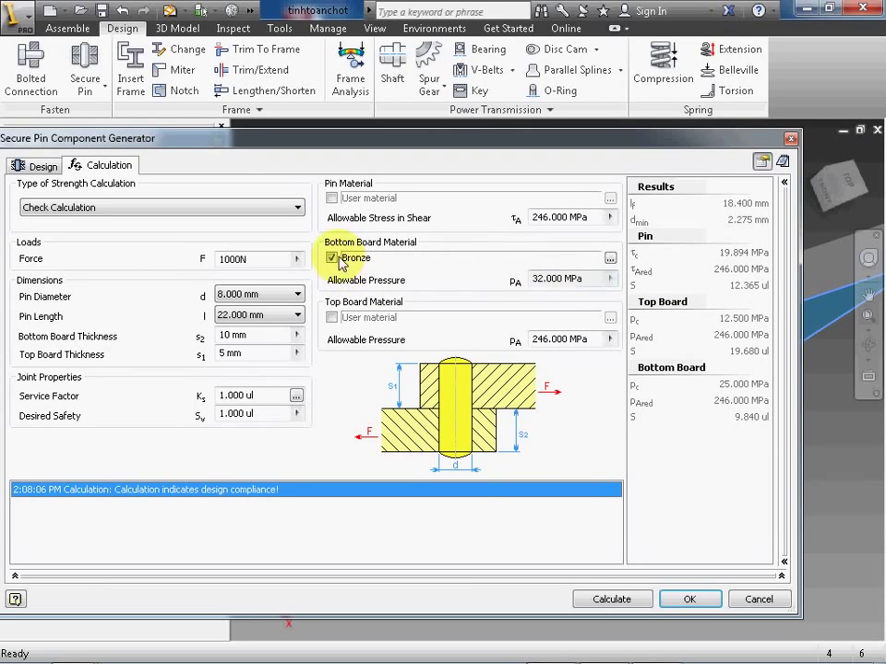
Step: Try to add a custom bottom board material named Thep with an allowable pressure of 250 MPa to the Clevis - Rod Material list
{"action": "left_click", "coordinate": [610, 260]}
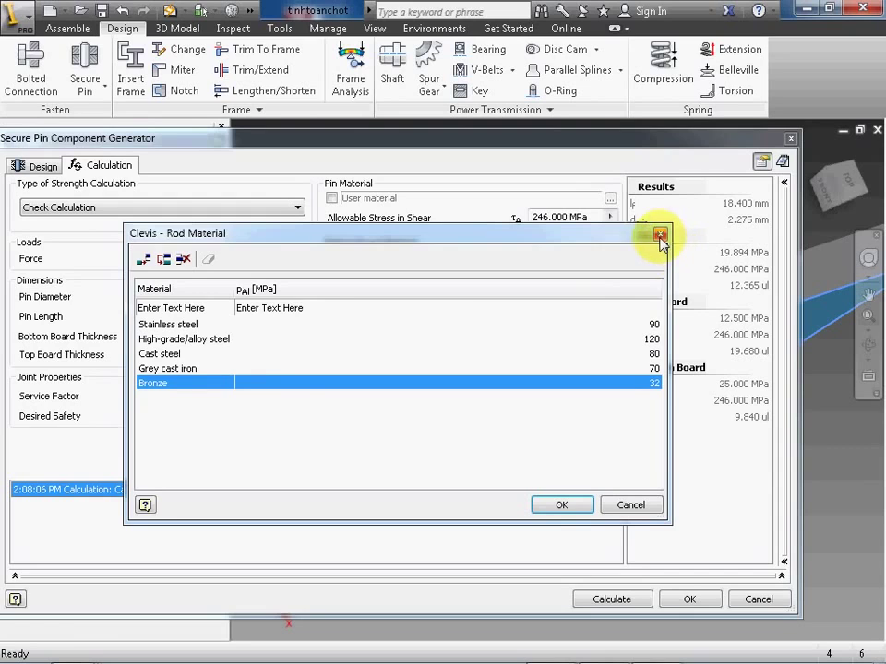
{"action": "left_click", "coordinate": [196, 325]}
{"action": "left_click", "coordinate": [195, 339]}
{"action": "left_click", "coordinate": [196, 354]}
{"action": "left_click", "coordinate": [198, 370]}
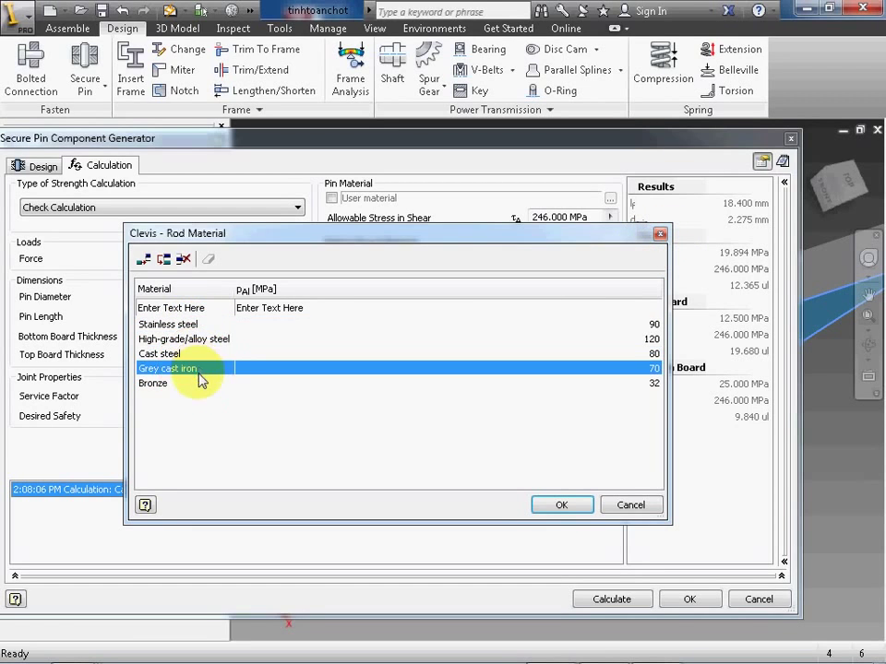
{"action": "left_click", "coordinate": [190, 310]}
{"action": "type", "text": "T"}
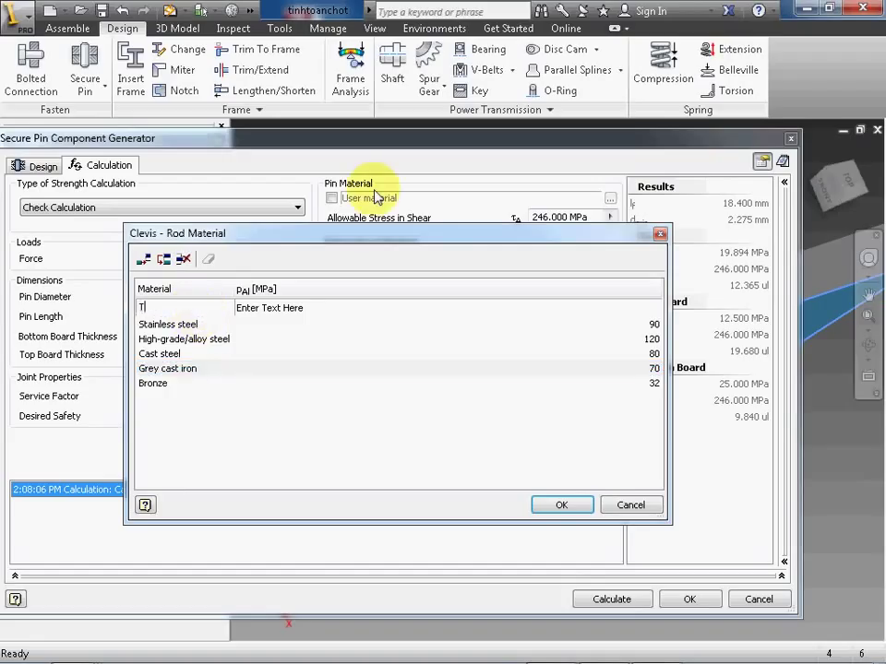
{"action": "type", "text": "He"}
{"action": "key", "text": "BackSpace"}
{"action": "key", "text": "BackSpace"}
{"action": "type", "text": "hep"}
{"action": "key", "text": "Tab"}
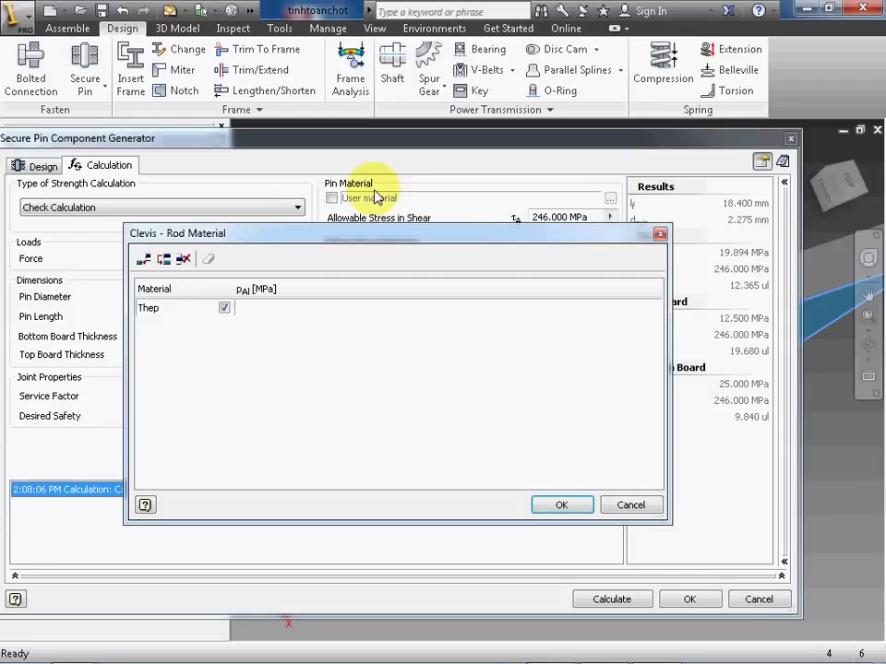
{"action": "type", "text": "250"}
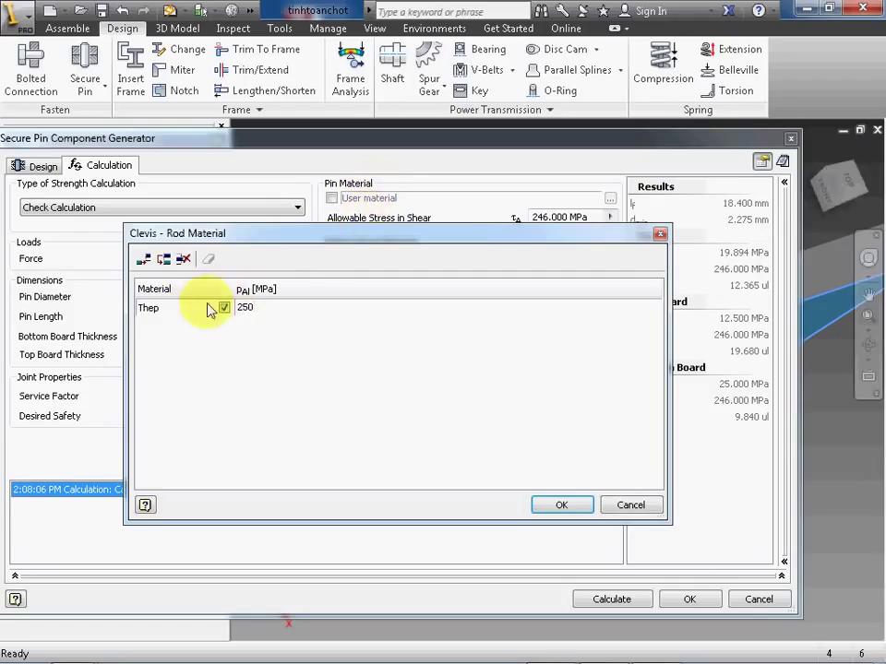
{"action": "left_click", "coordinate": [550, 503]}
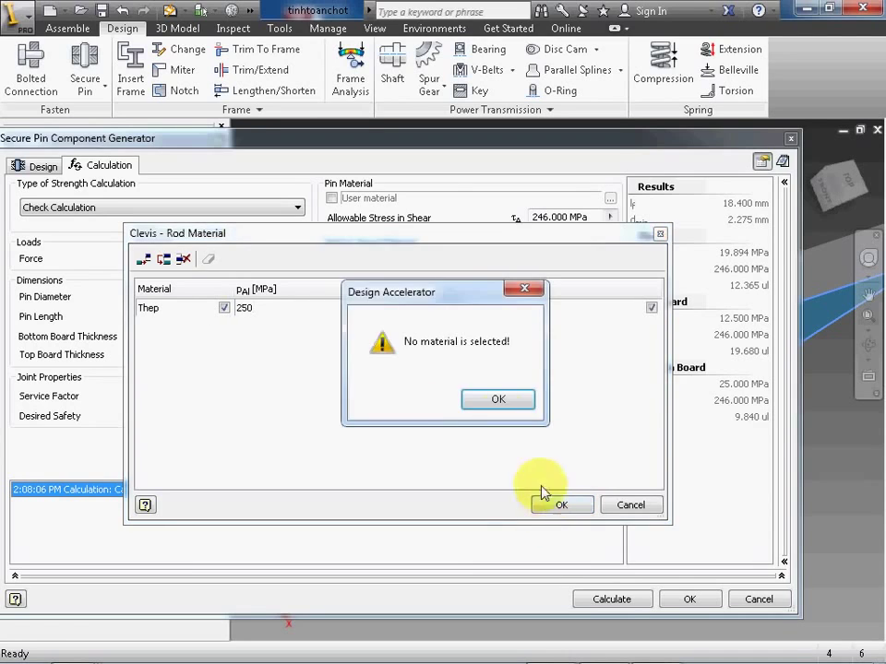
{"action": "left_click", "coordinate": [481, 397]}
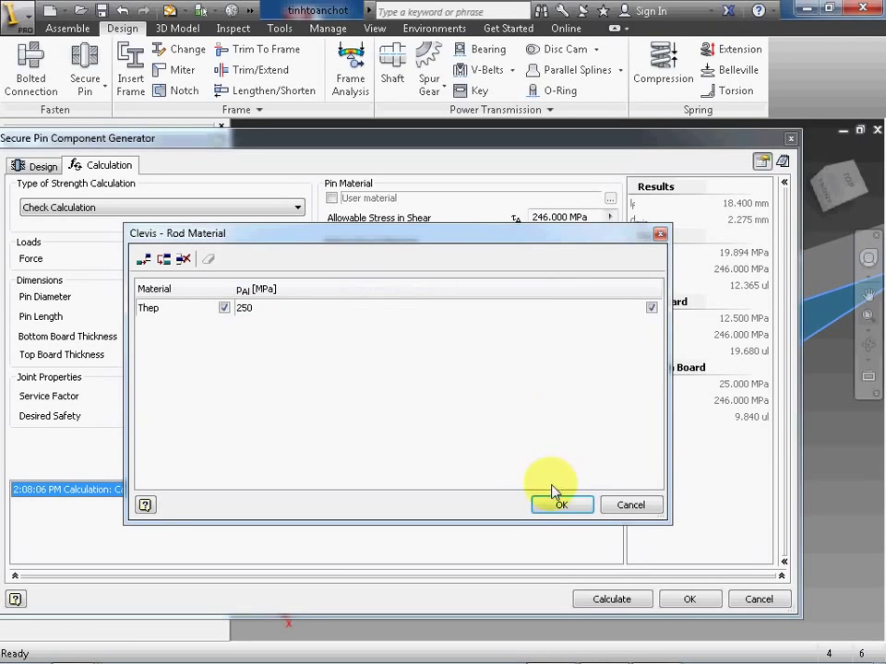
Step: Clear the Thep material entry and leave the Clevis - Rod Material list without applying any change
{"action": "left_click", "coordinate": [192, 310]}
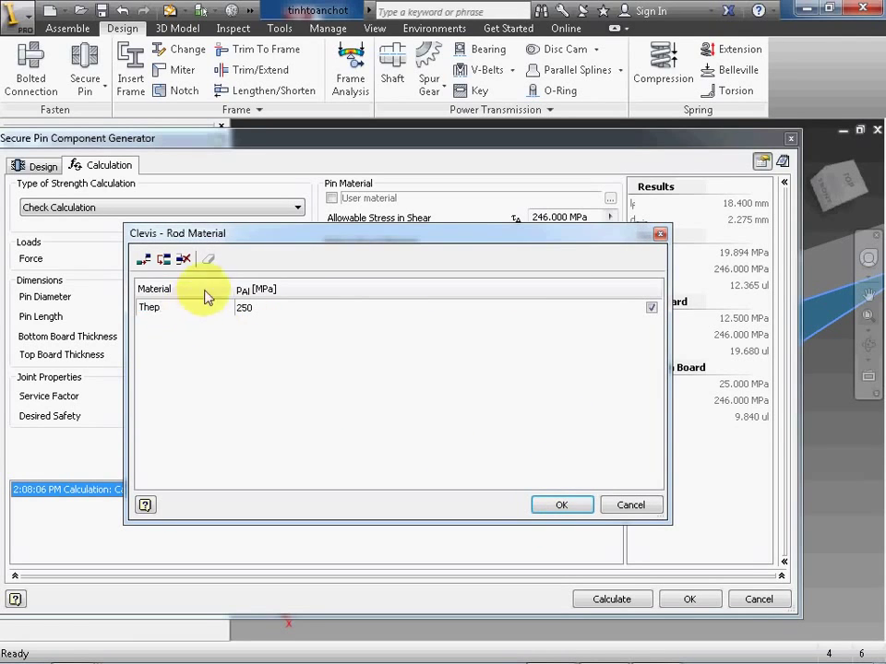
{"action": "double_click", "coordinate": [192, 310]}
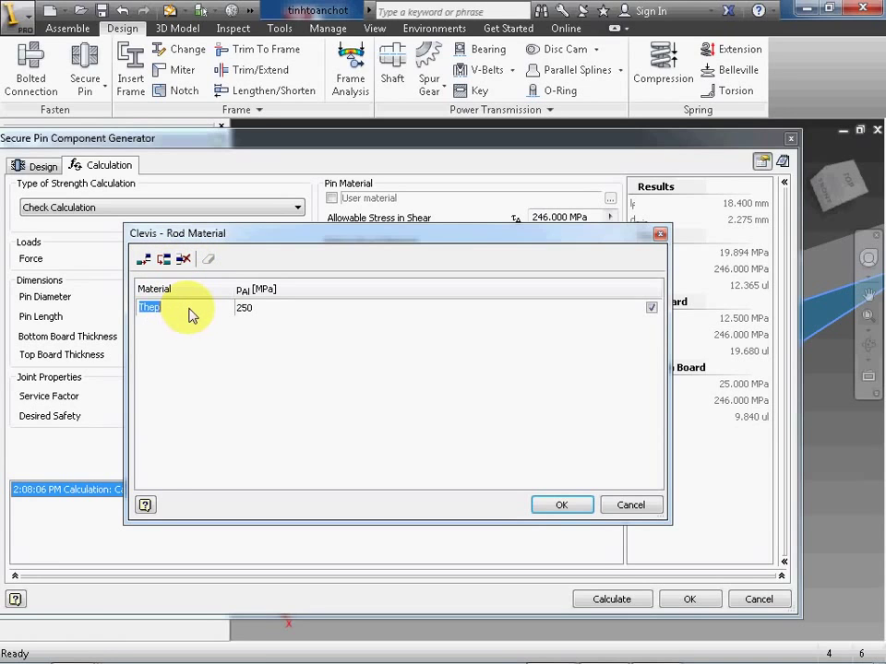
{"action": "key", "text": "BackSpace"}
{"action": "left_click", "coordinate": [307, 312]}
{"action": "key", "text": "BackSpace"}
{"action": "left_click", "coordinate": [197, 310]}
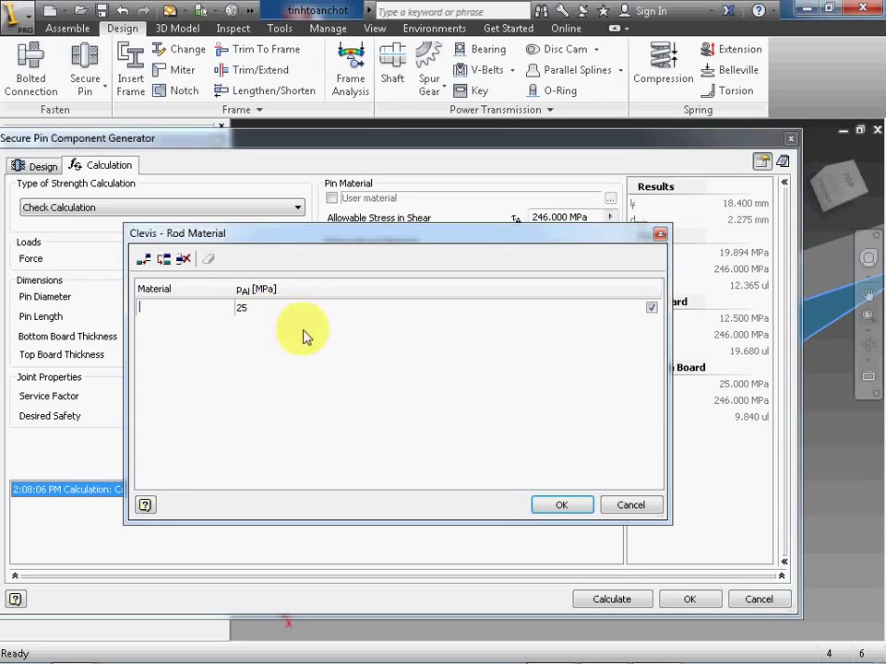
{"action": "left_click", "coordinate": [625, 506]}
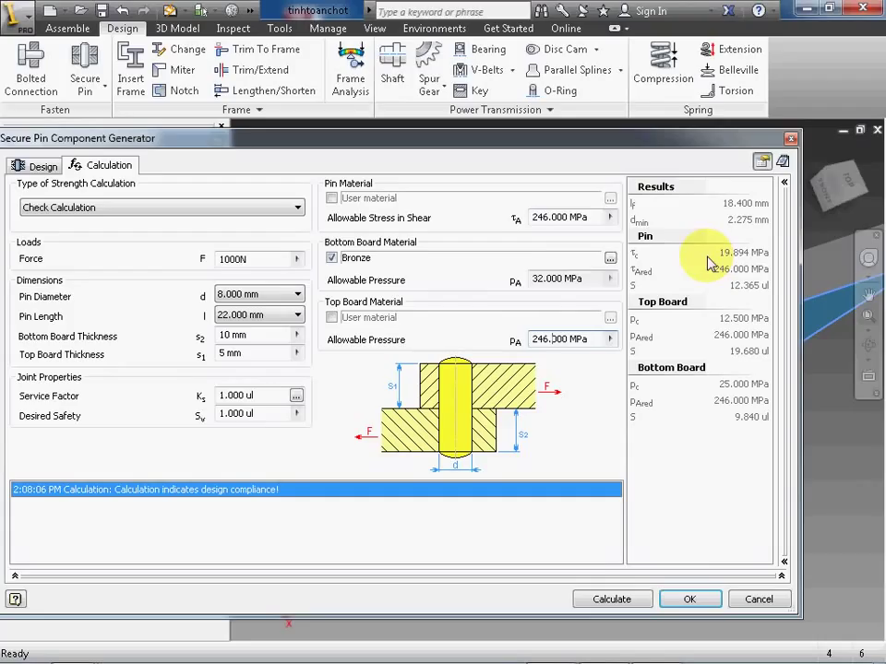
Step: Examine the pin's reduced shear stress and the top board's calculated pressure, reduced pressure and safety in the calculation results
{"action": "left_click", "coordinate": [652, 274]}
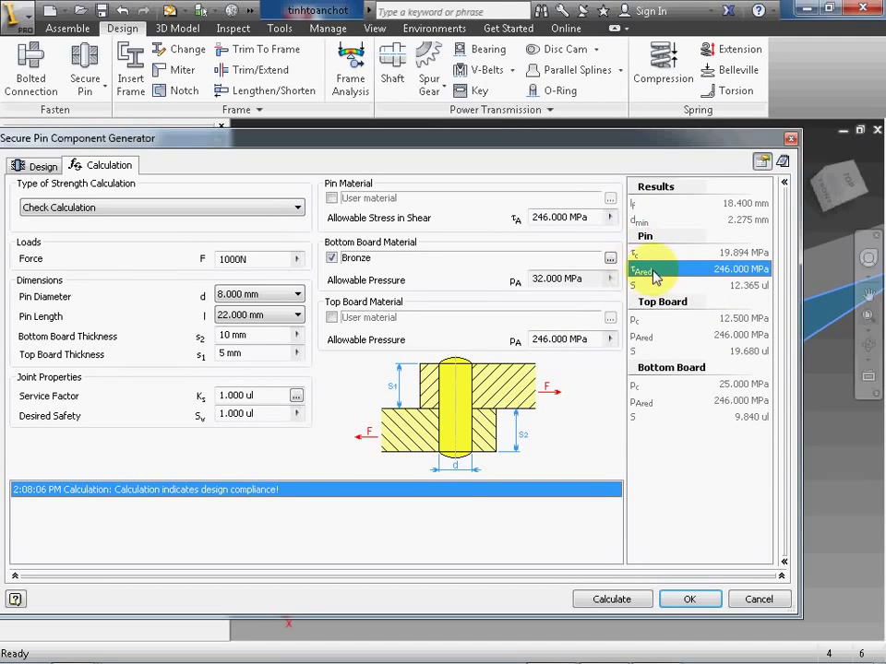
{"action": "mouse_move", "coordinate": [653, 277]}
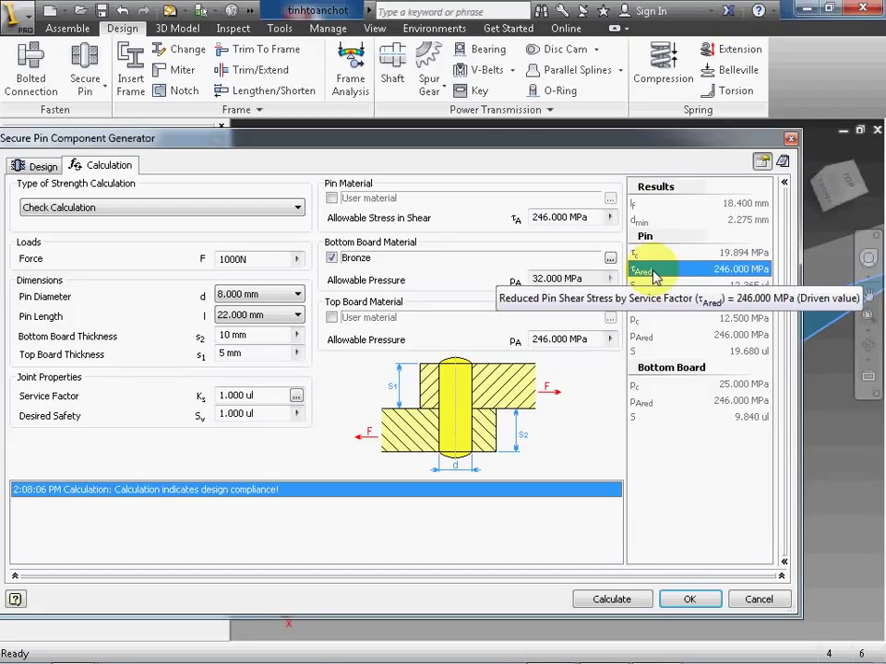
{"action": "mouse_move", "coordinate": [717, 363]}
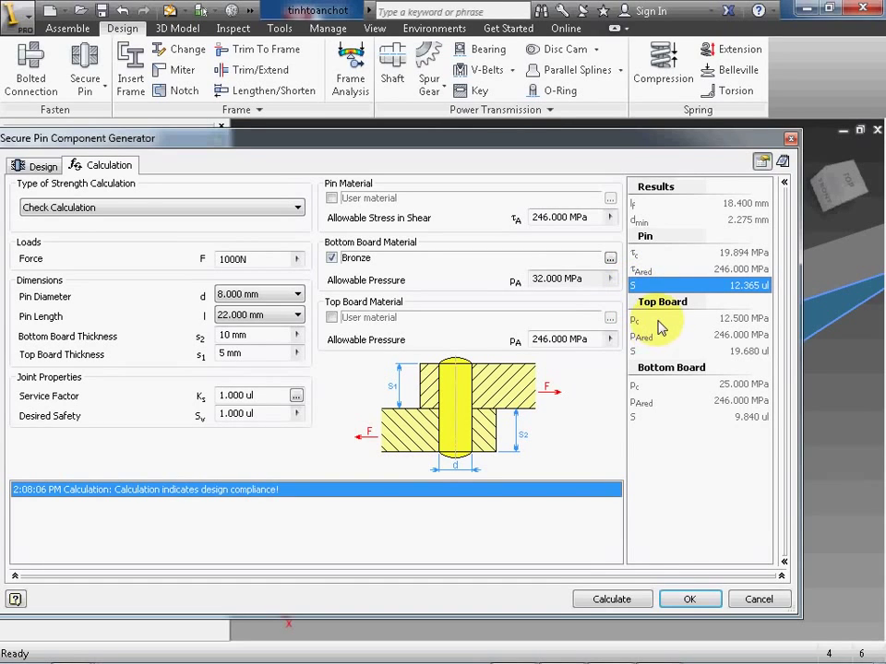
{"action": "left_click", "coordinate": [659, 322]}
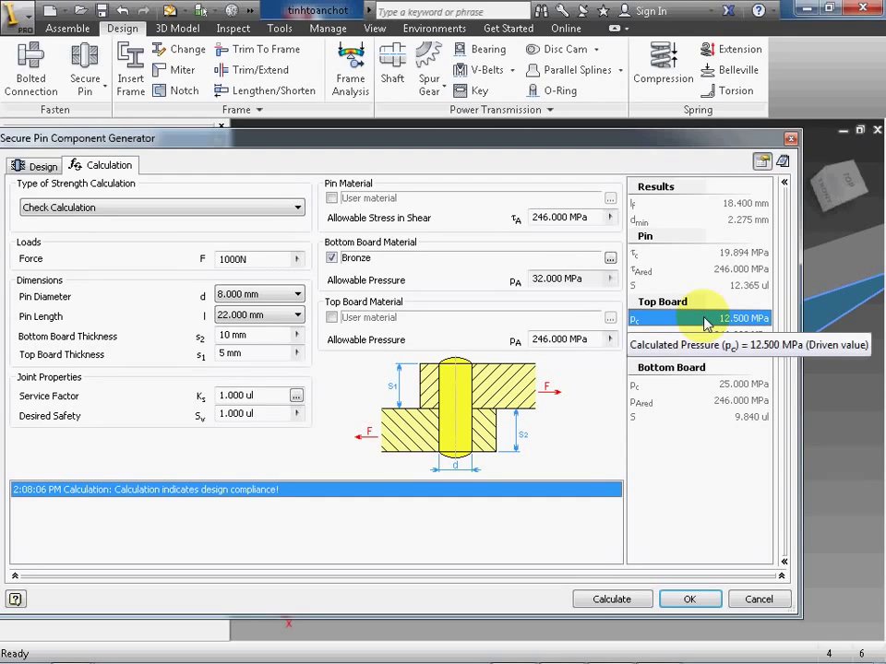
{"action": "left_click", "coordinate": [744, 335]}
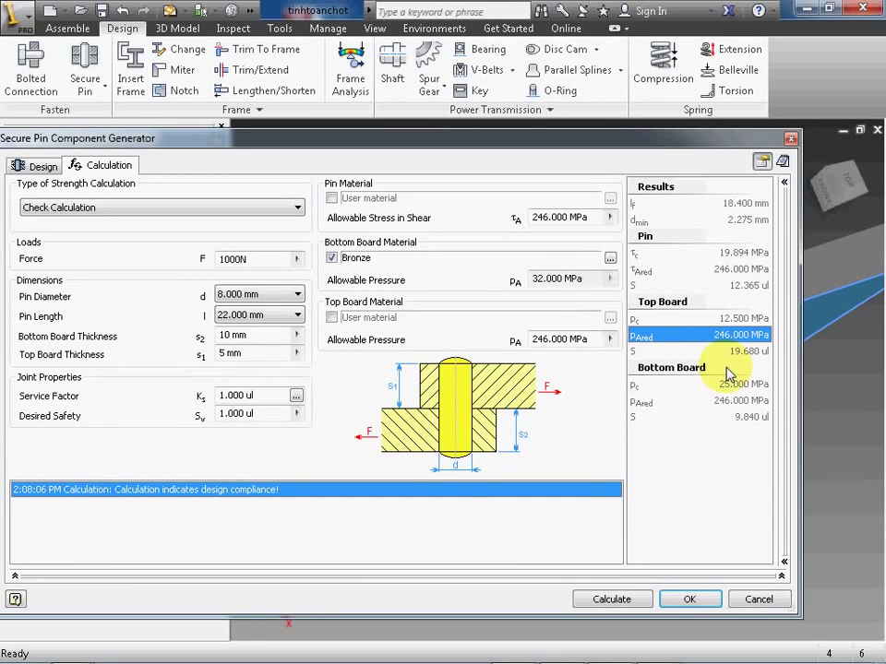
{"action": "left_click", "coordinate": [706, 351]}
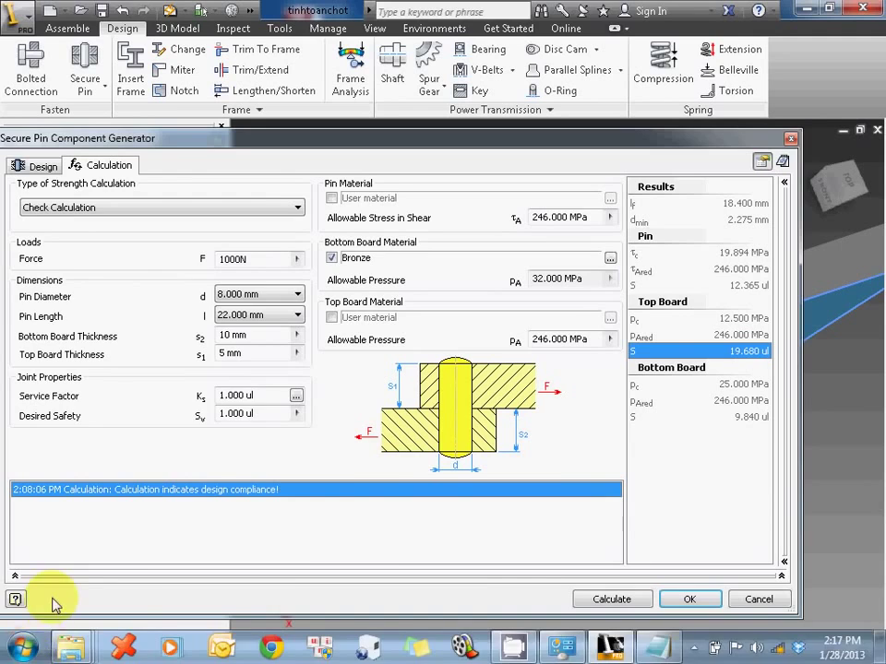
Step: Switch to Calculator, divide 246 by 12.5 to verify the top board's safety factor, and close it again
{"action": "key", "text": "super"}
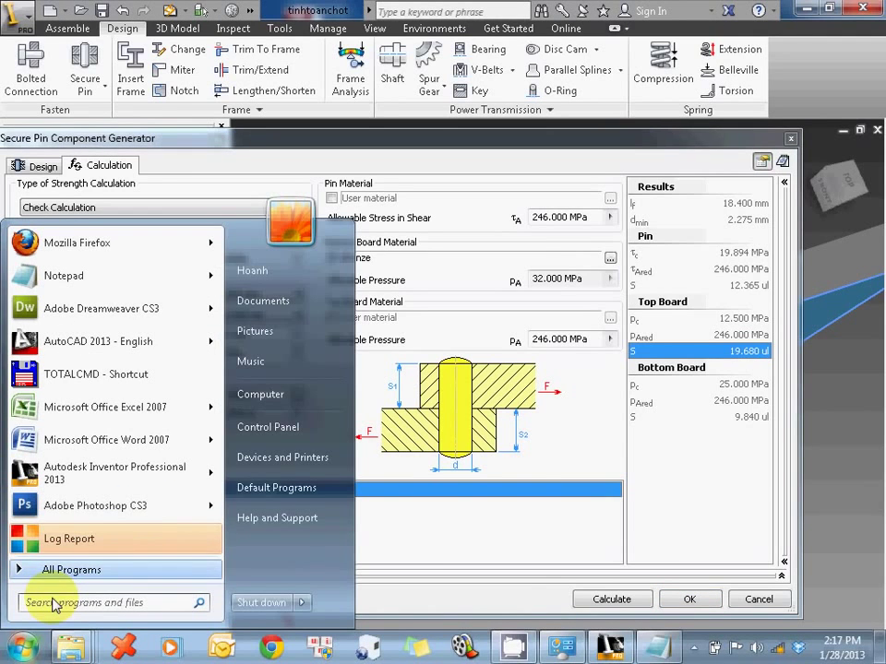
{"action": "type", "text": "cal"}
{"action": "key", "text": "Return"}
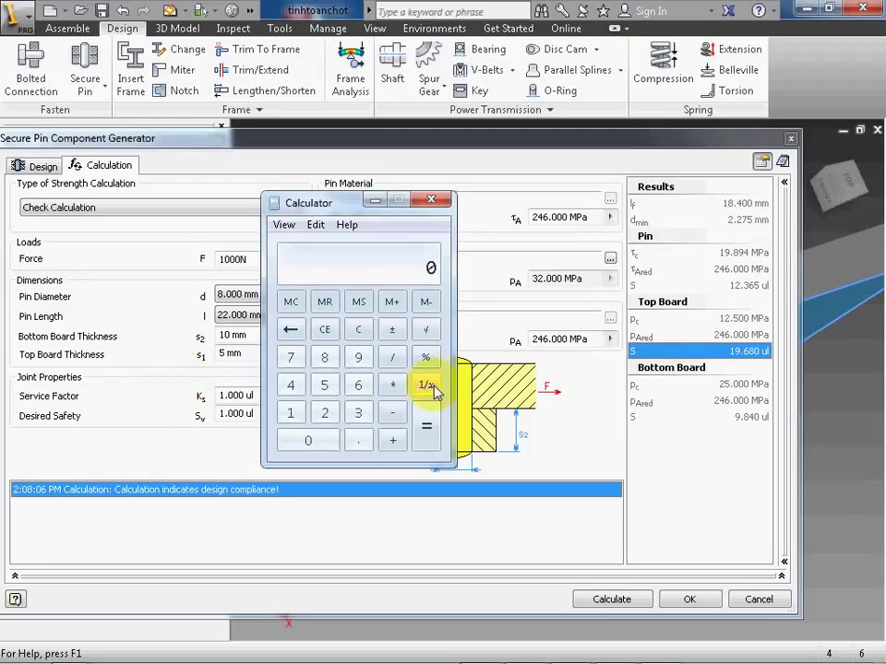
{"action": "type", "text": "246/12.5"}
{"action": "key", "text": "Return"}
{"action": "left_click_drag", "start_coordinate": [426, 198], "coordinate": [378, 208]}
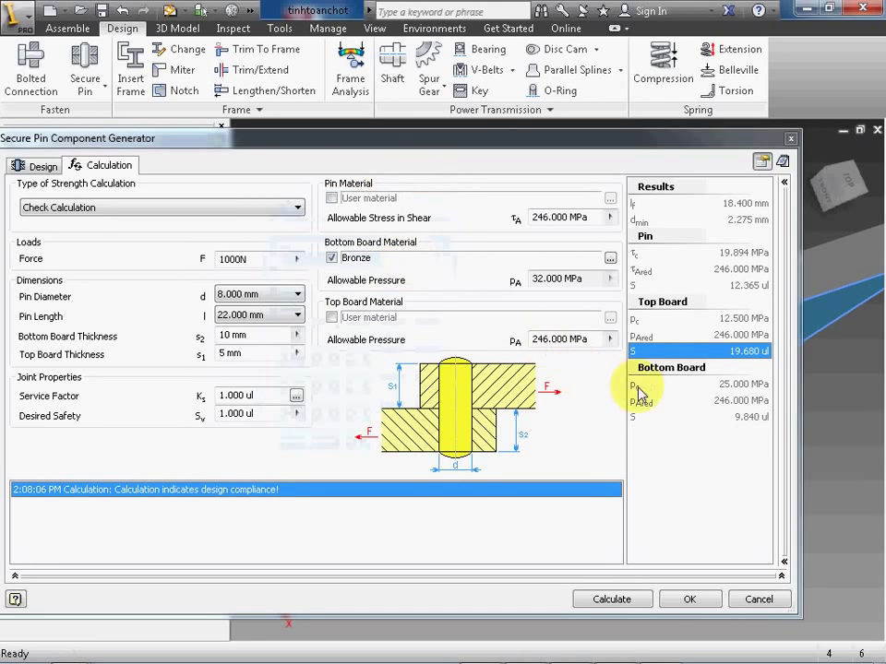
Step: Review the bottom board's pressures and safety, and rerun the strength calculation with the Bronze material
{"action": "left_click", "coordinate": [652, 399]}
{"action": "left_click", "coordinate": [665, 386]}
{"action": "left_click", "coordinate": [666, 417]}
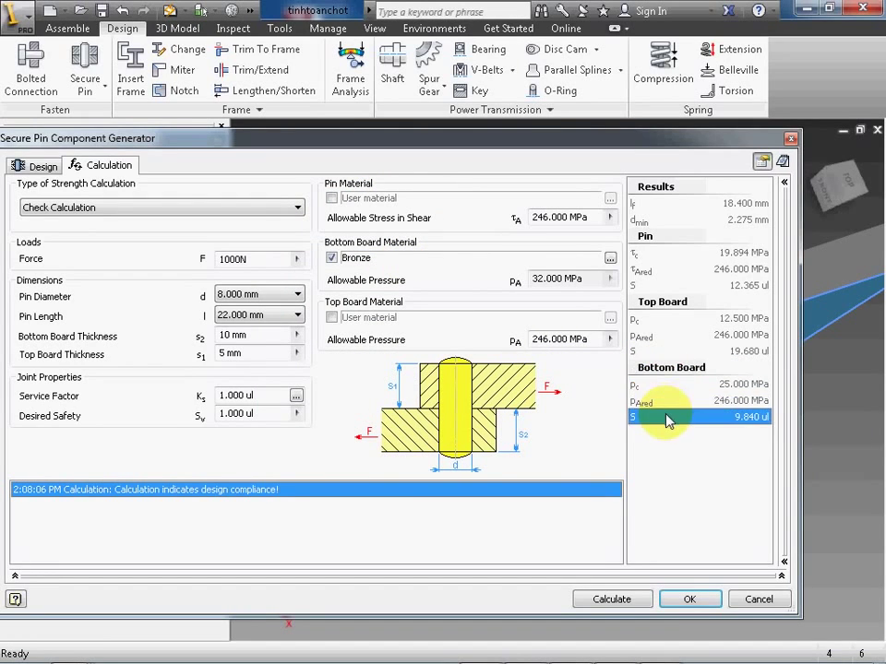
{"action": "left_click", "coordinate": [613, 602]}
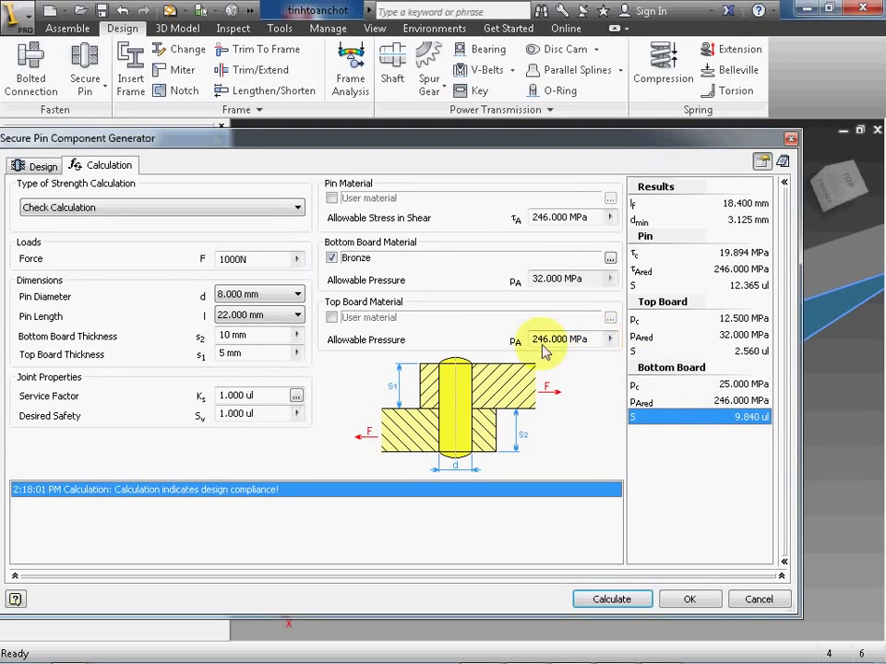
Step: Set the pin connection's load force to 2000 N and rerun the strength calculation
{"action": "left_click", "coordinate": [226, 259]}
{"action": "key", "text": "BackSpace"}
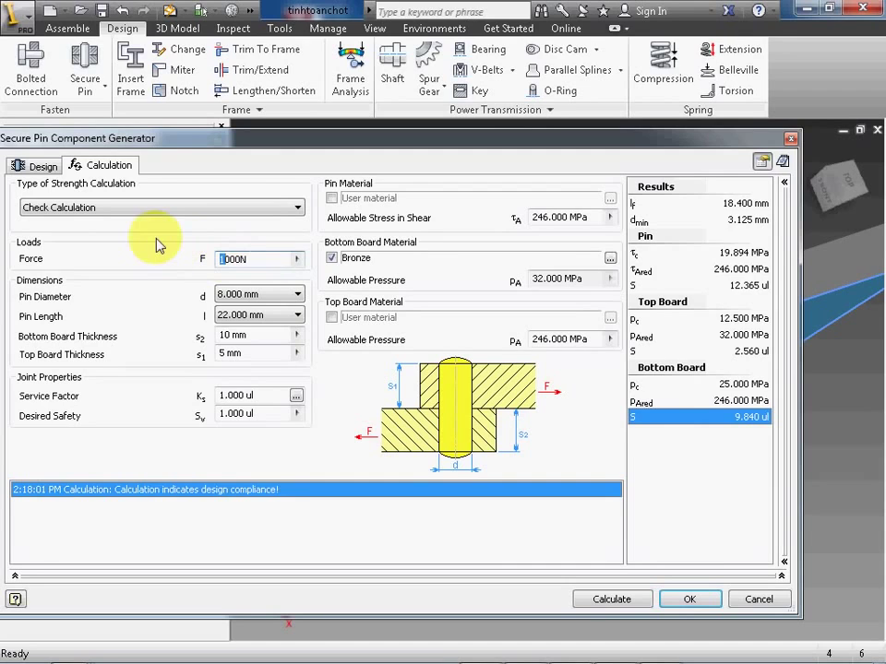
{"action": "type", "text": "2"}
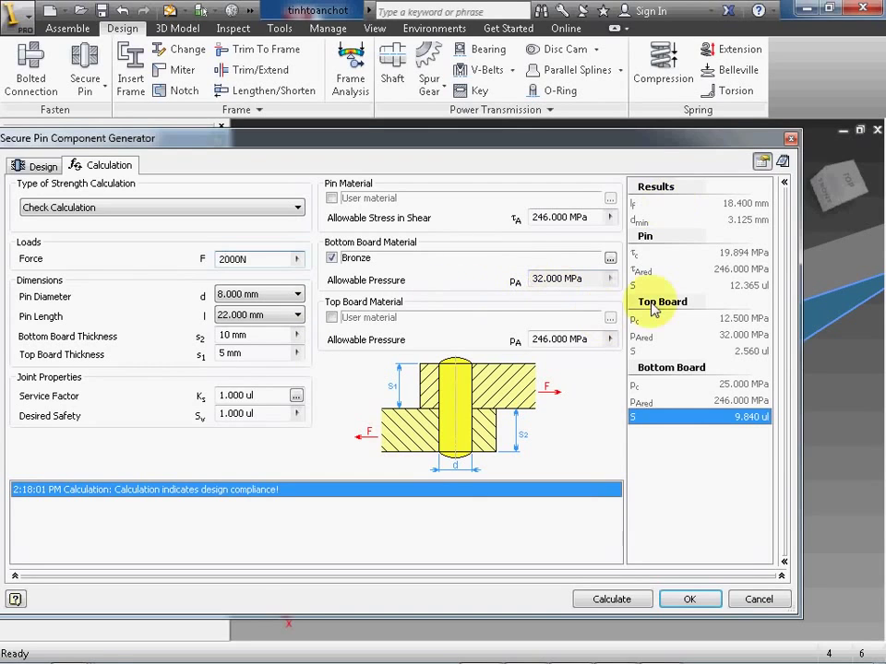
{"action": "mouse_move", "coordinate": [649, 334]}
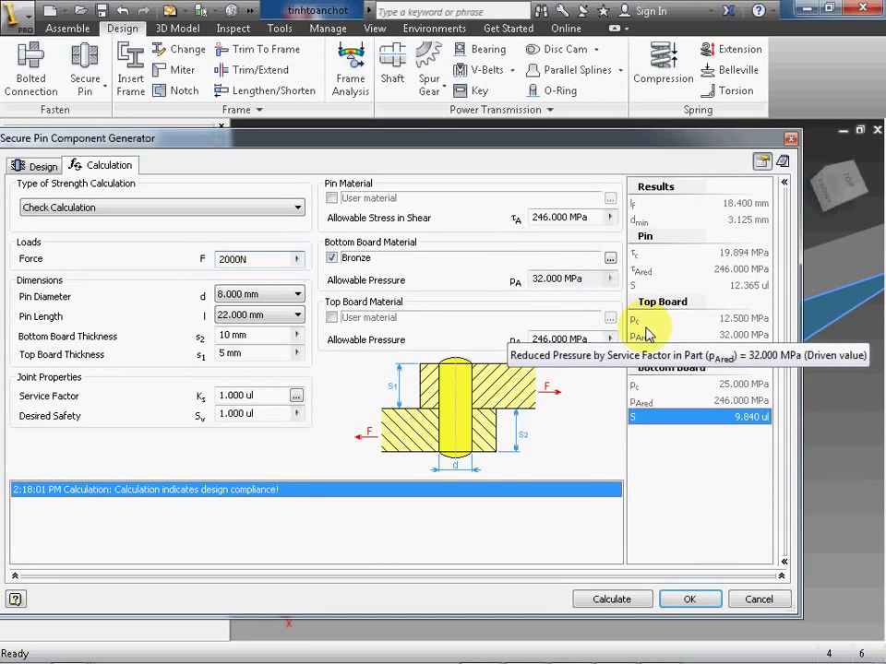
{"action": "left_click", "coordinate": [631, 598]}
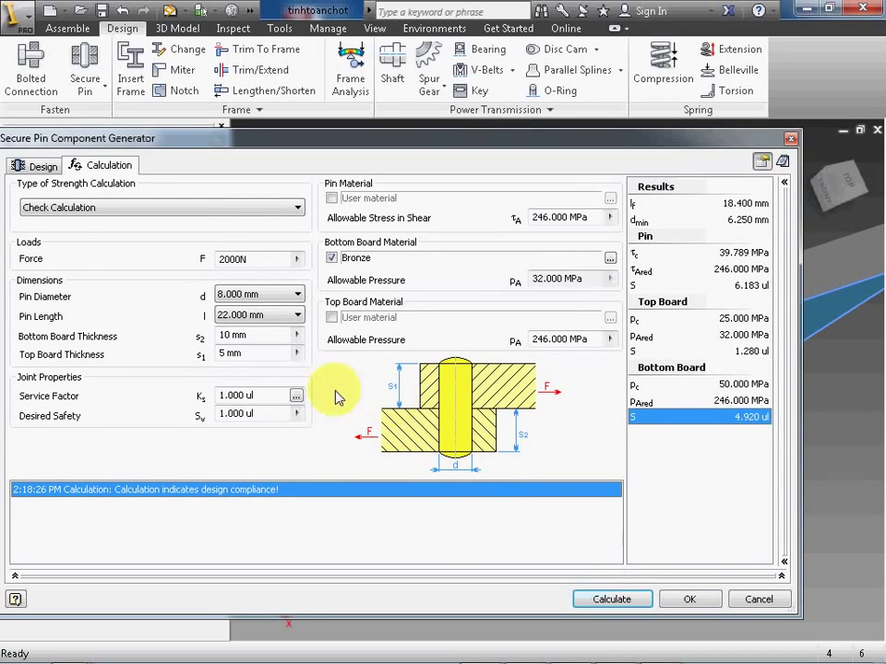
Step: Set the pin connection's load force to 3000 N, rerun the strength calculation and examine the minimum pin diameter
{"action": "key", "text": "BackSpace"}
{"action": "type", "text": "3"}
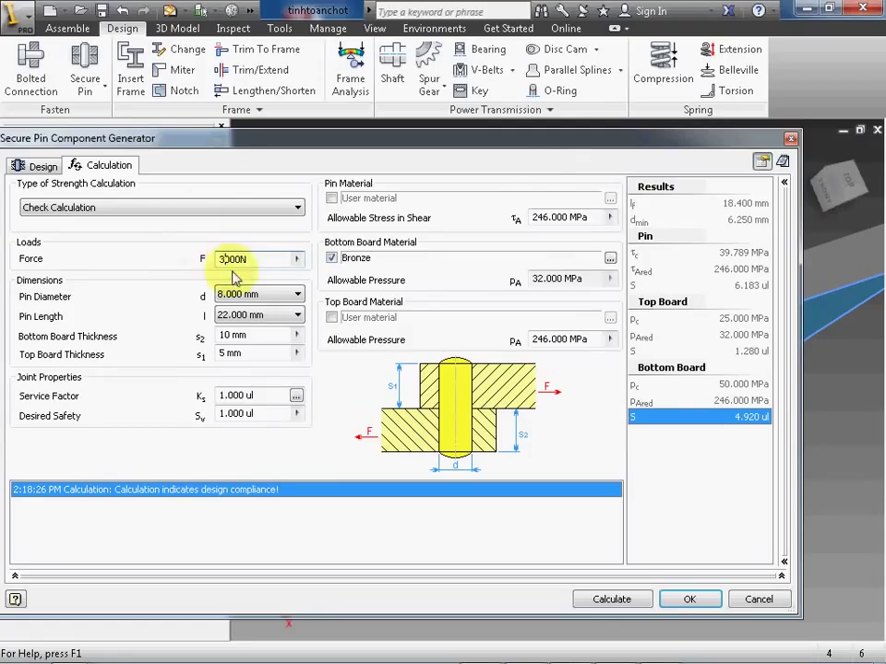
{"action": "left_click", "coordinate": [610, 601]}
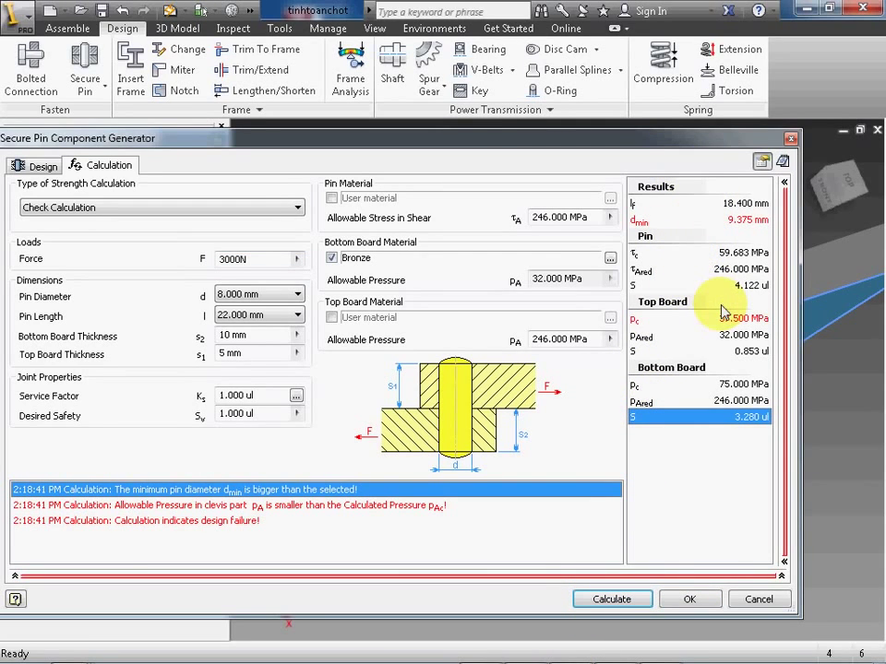
{"action": "left_click", "coordinate": [688, 222]}
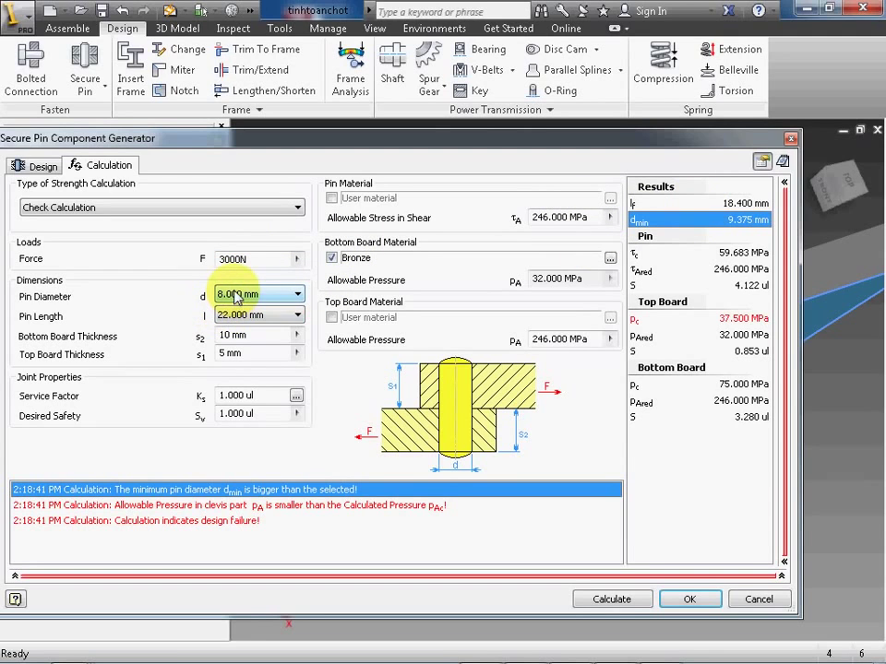
Step: Review the top board's calculated pressure and change the type of strength calculation to Pin Design
{"action": "left_click", "coordinate": [695, 319]}
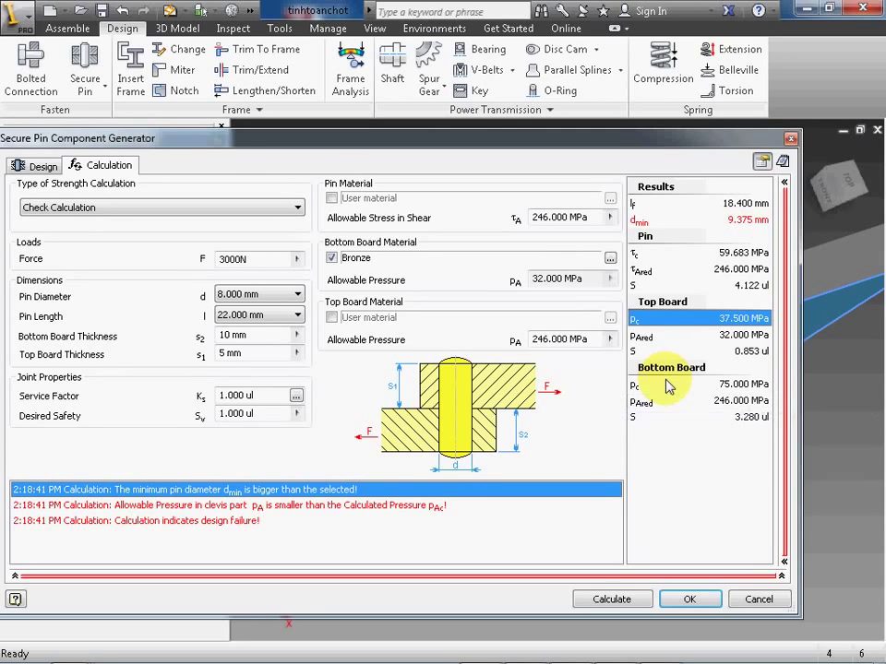
{"action": "left_click_drag", "start_coordinate": [214, 140], "coordinate": [321, 87]}
{"action": "left_click", "coordinate": [231, 155]}
{"action": "left_click", "coordinate": [233, 157]}
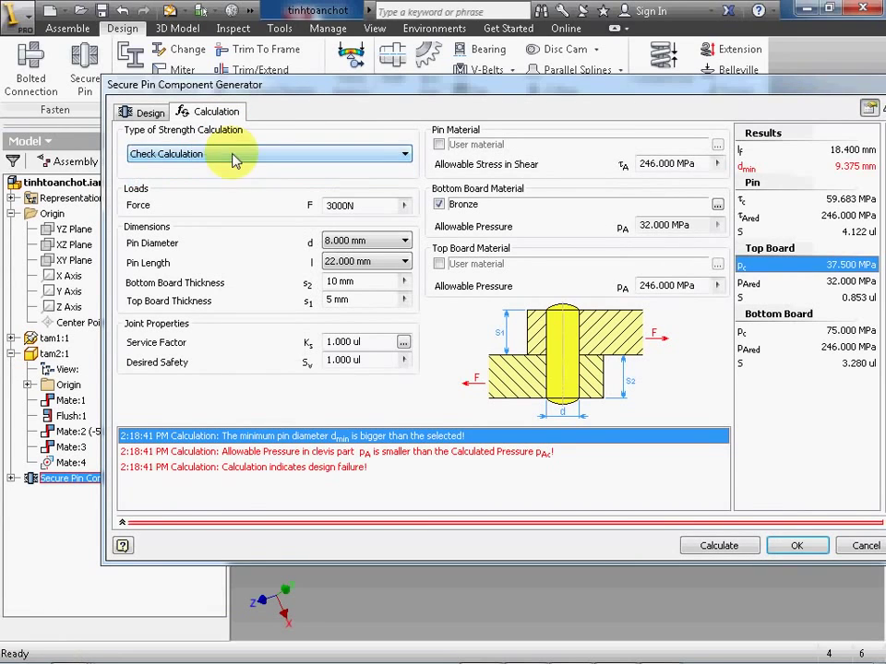
{"action": "left_click", "coordinate": [196, 156]}
{"action": "left_click", "coordinate": [171, 154]}
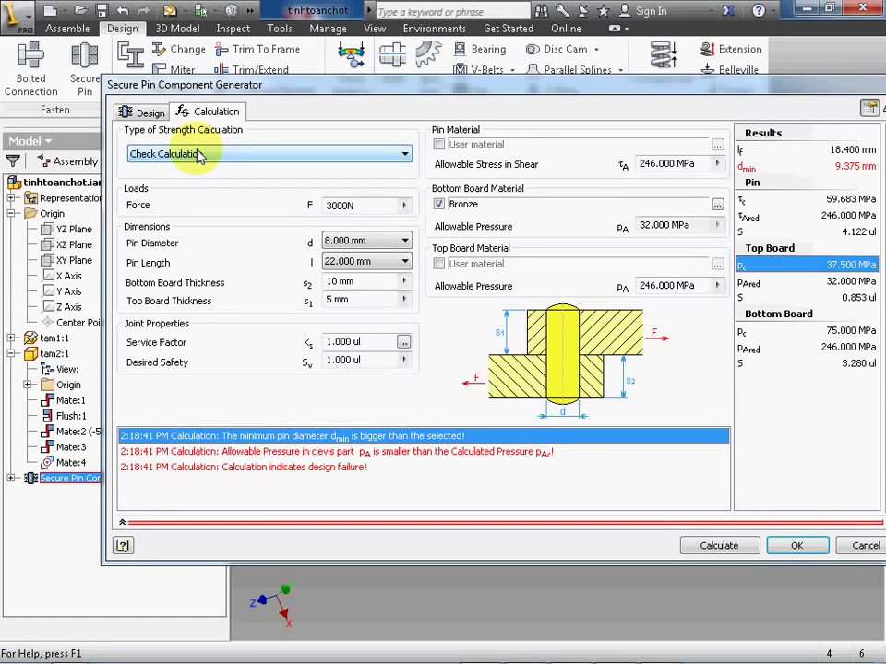
{"action": "left_click", "coordinate": [176, 154]}
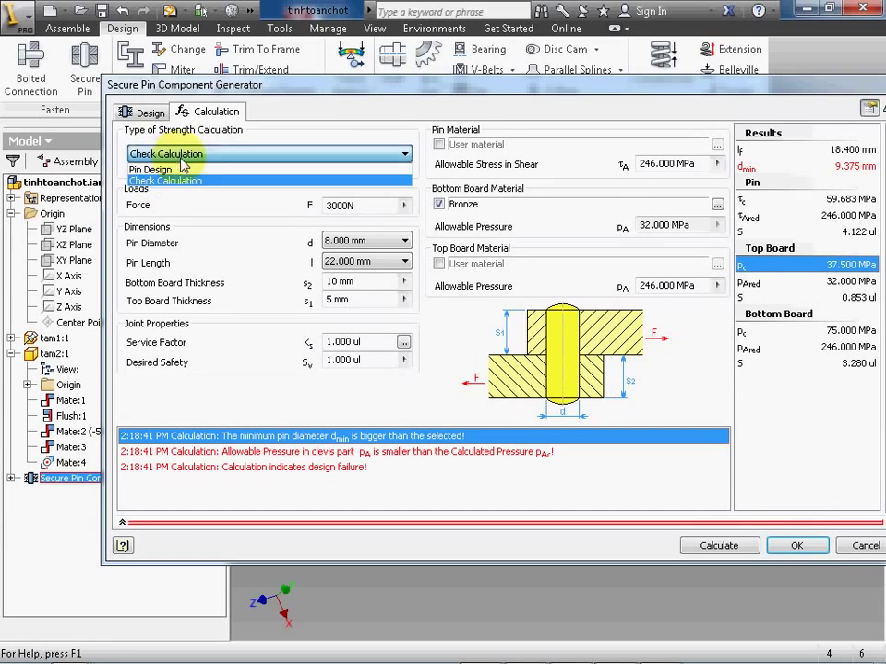
{"action": "left_click", "coordinate": [184, 168]}
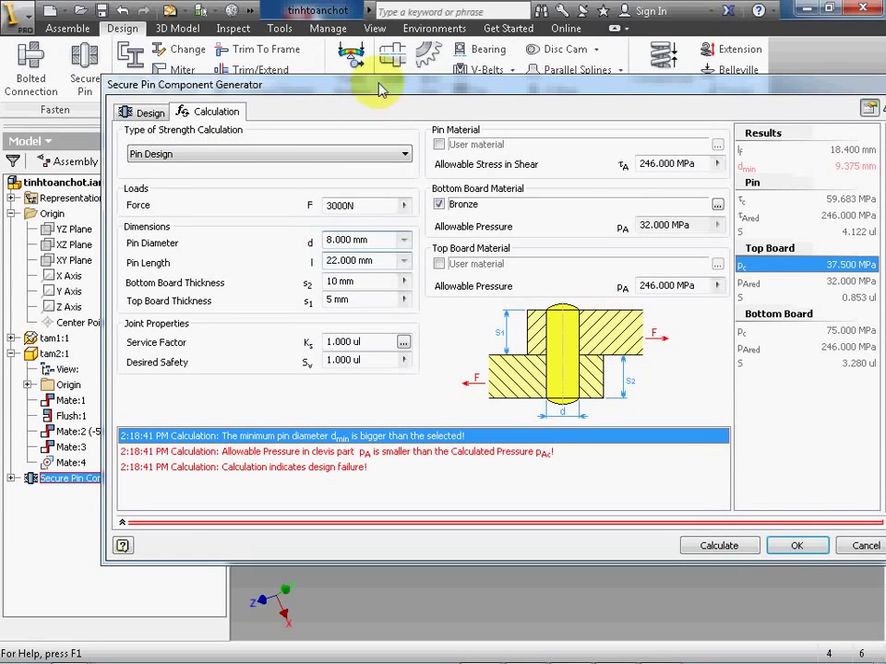
Step: Run the Pin Design calculation for the 3000 N load and examine the pin diameter and minimum diameter
{"action": "left_click_drag", "start_coordinate": [382, 81], "coordinate": [267, 74]}
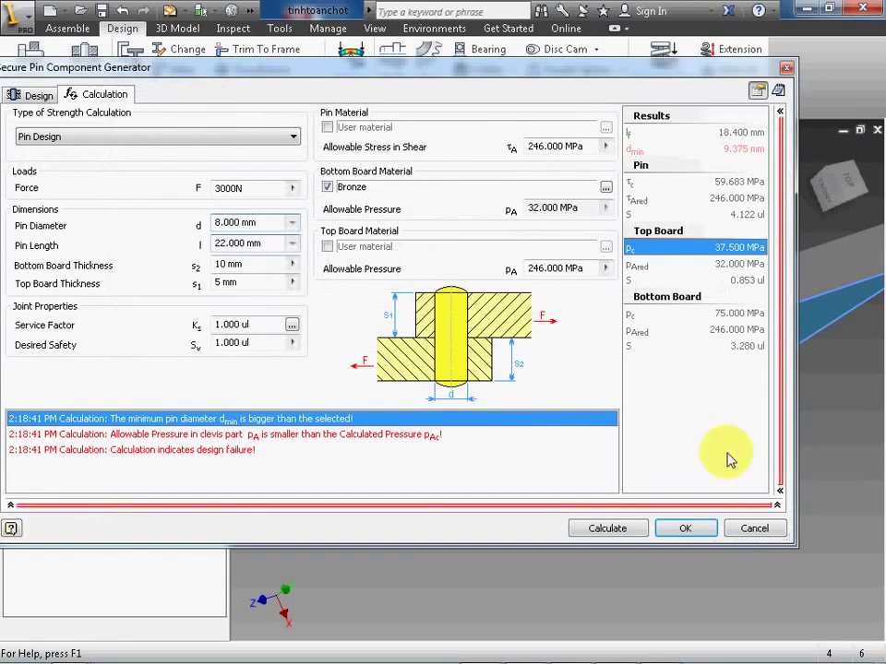
{"action": "left_click", "coordinate": [607, 528]}
{"action": "left_click_drag", "start_coordinate": [411, 66], "coordinate": [455, 53]}
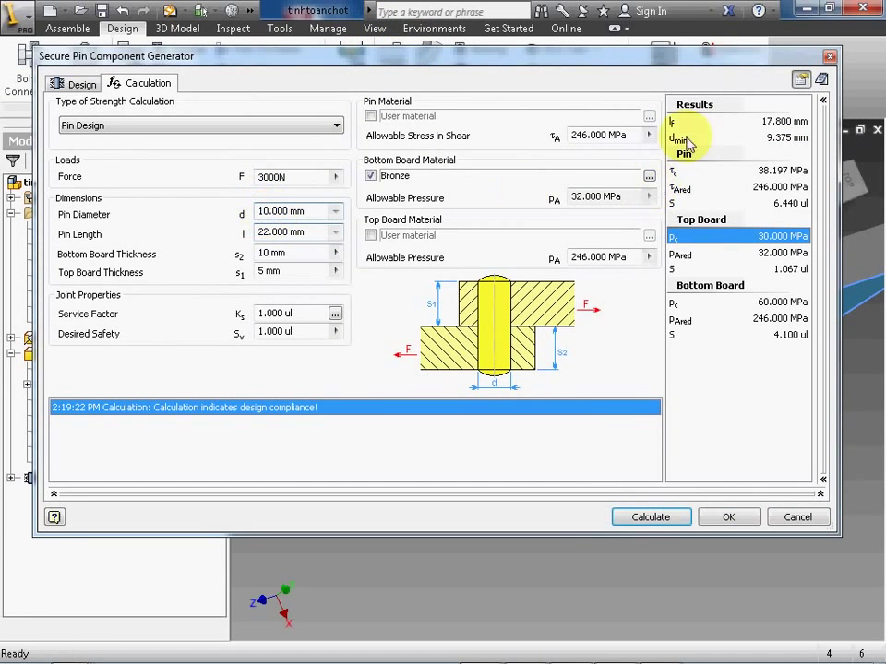
{"action": "left_click", "coordinate": [264, 211]}
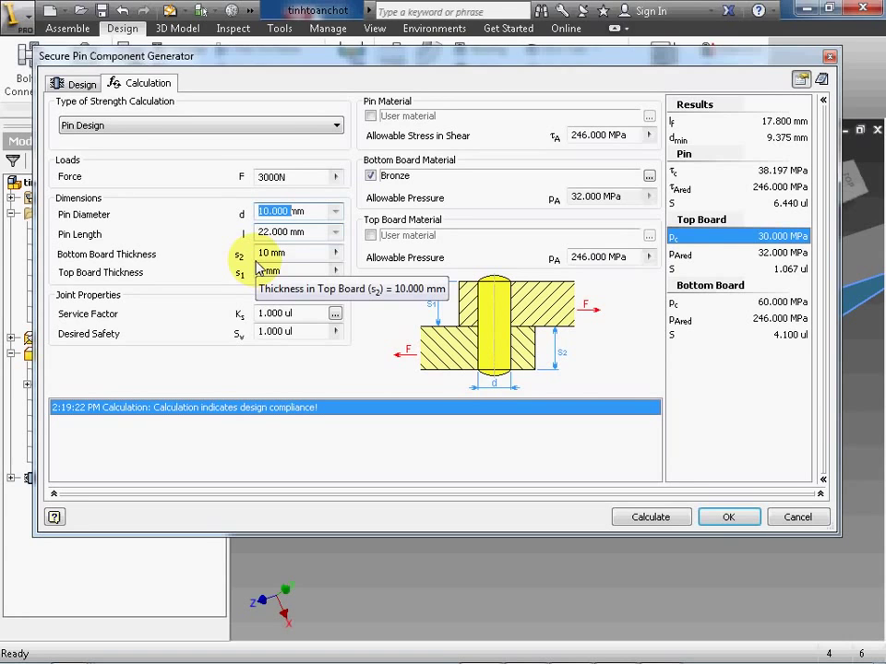
Step: Switch the strength calculation to Check Calculation to compare its dimension settings, and return to Pin Design
{"action": "left_click", "coordinate": [221, 126]}
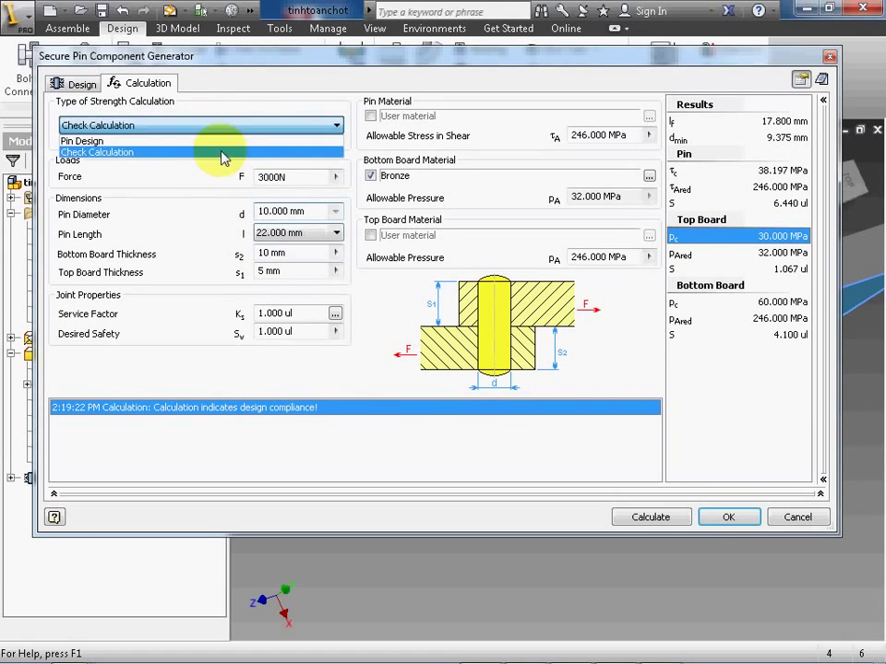
{"action": "left_click", "coordinate": [220, 153]}
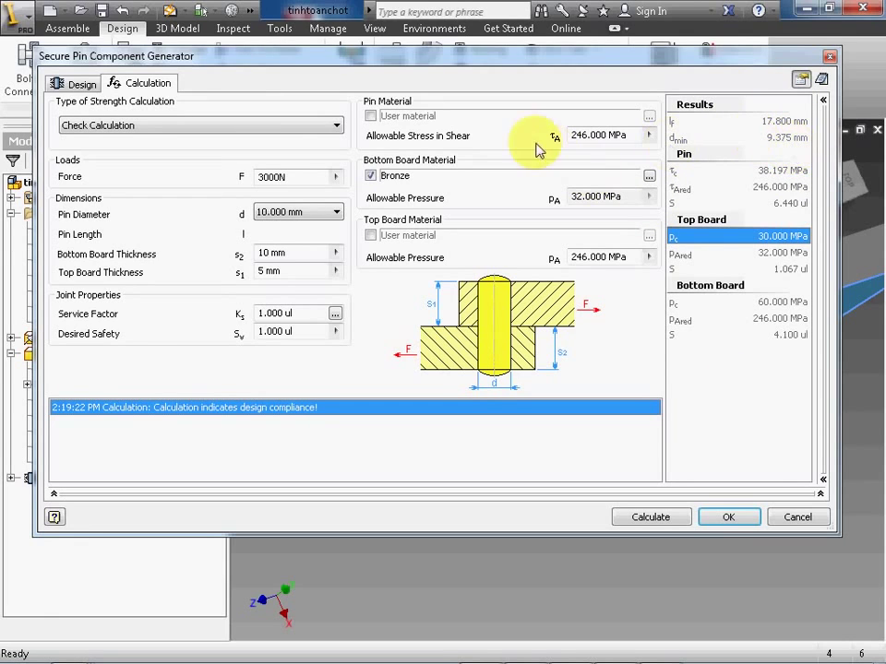
{"action": "left_click", "coordinate": [334, 125]}
{"action": "left_click", "coordinate": [326, 141]}
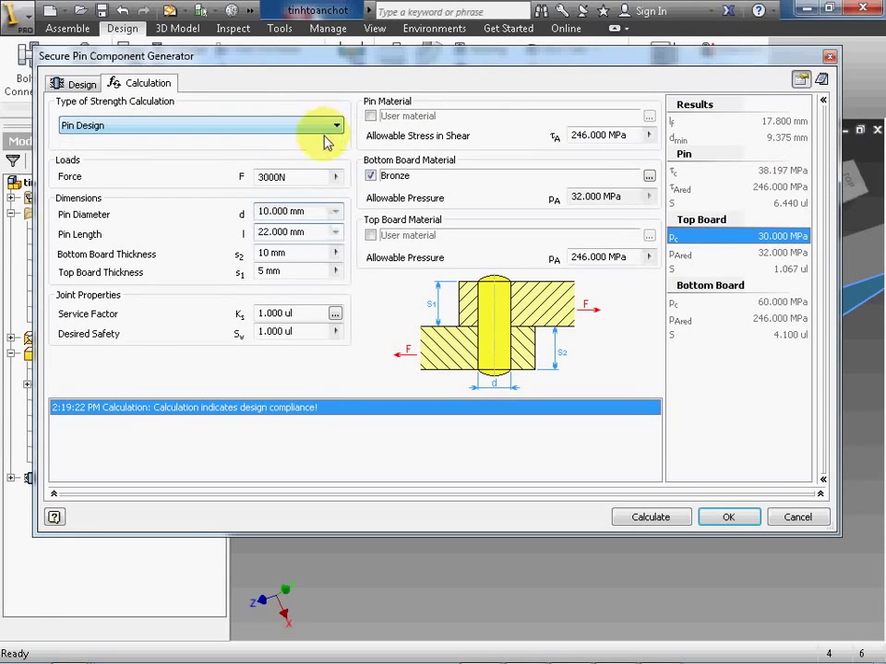
Step: Set the pin connection's load force to 1000 N, rerun the Pin Design calculation and examine the pin dimensions
{"action": "left_click", "coordinate": [271, 213]}
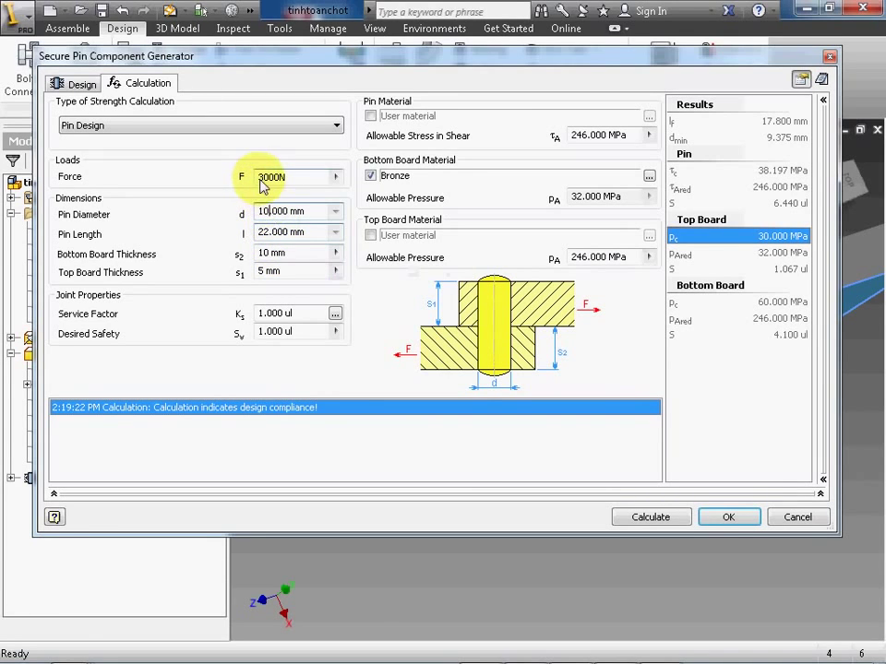
{"action": "left_click_drag", "start_coordinate": [262, 185], "coordinate": [237, 175]}
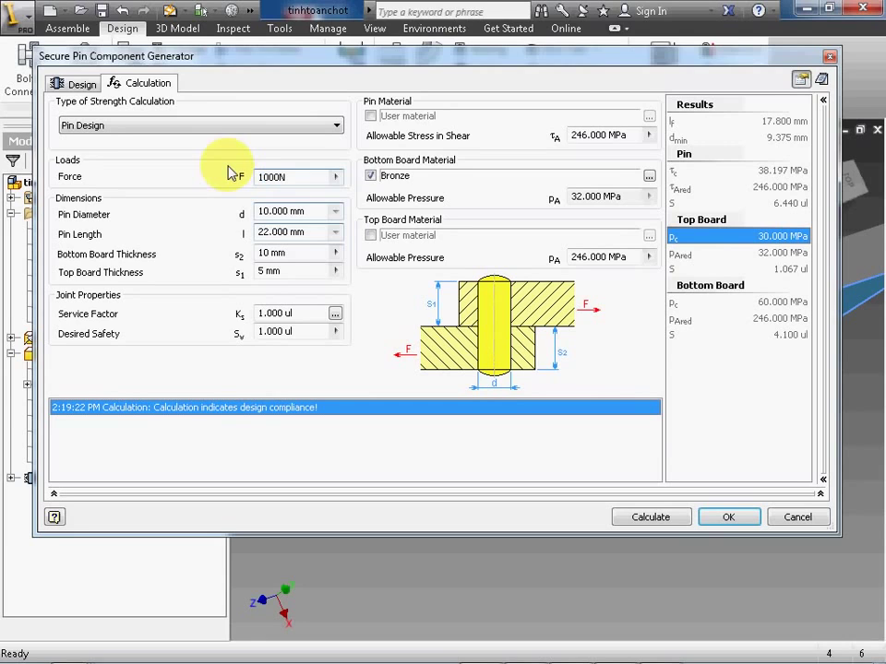
{"action": "left_click", "coordinate": [636, 519]}
{"action": "left_click_drag", "start_coordinate": [262, 211], "coordinate": [325, 266]}
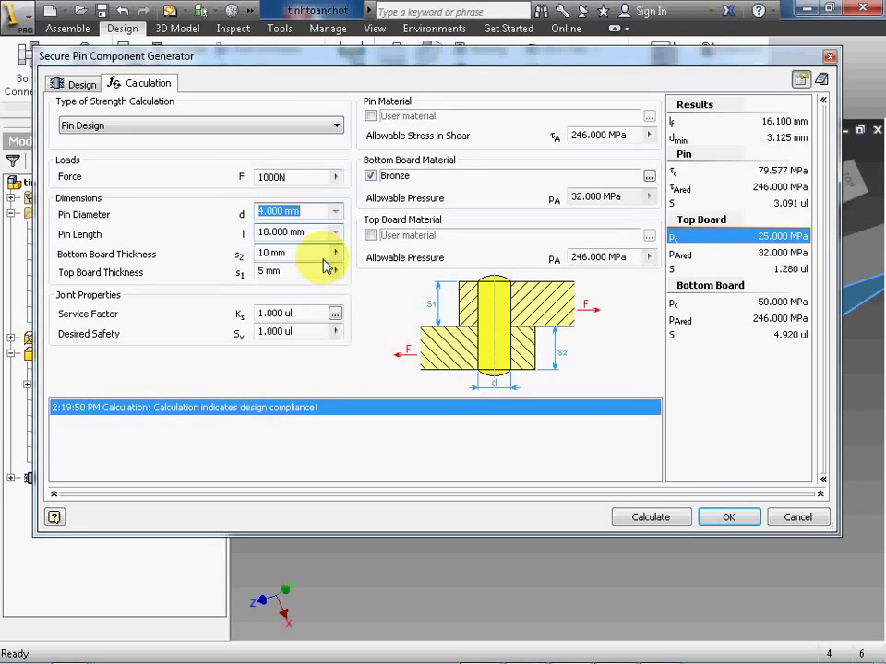
Step: Apply the recalculated pin size to the secure pin connection and inspect the pin in the plates' hole
{"action": "left_click", "coordinate": [78, 84]}
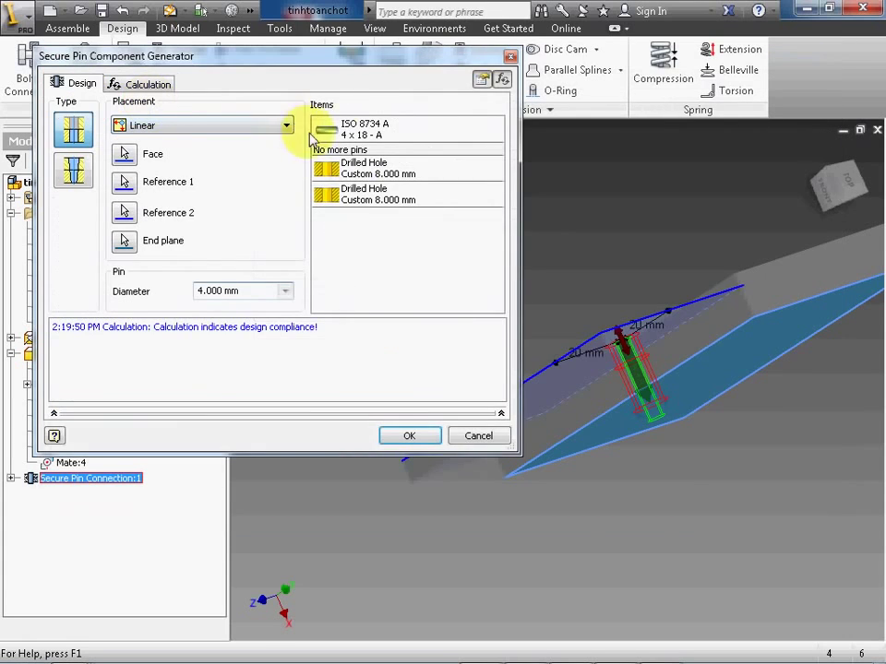
{"action": "left_click_drag", "start_coordinate": [330, 61], "coordinate": [340, 60]}
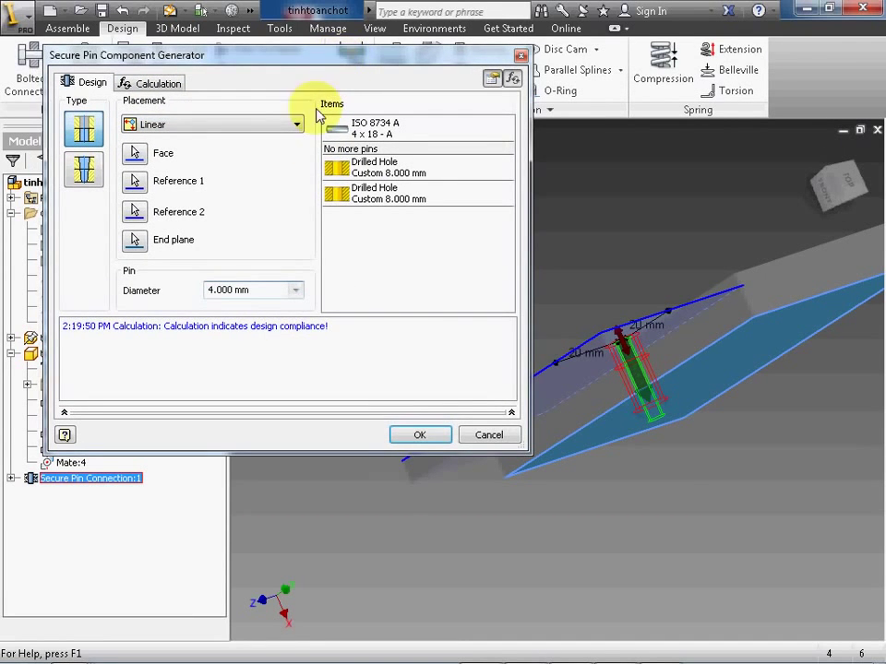
{"action": "left_click", "coordinate": [406, 435]}
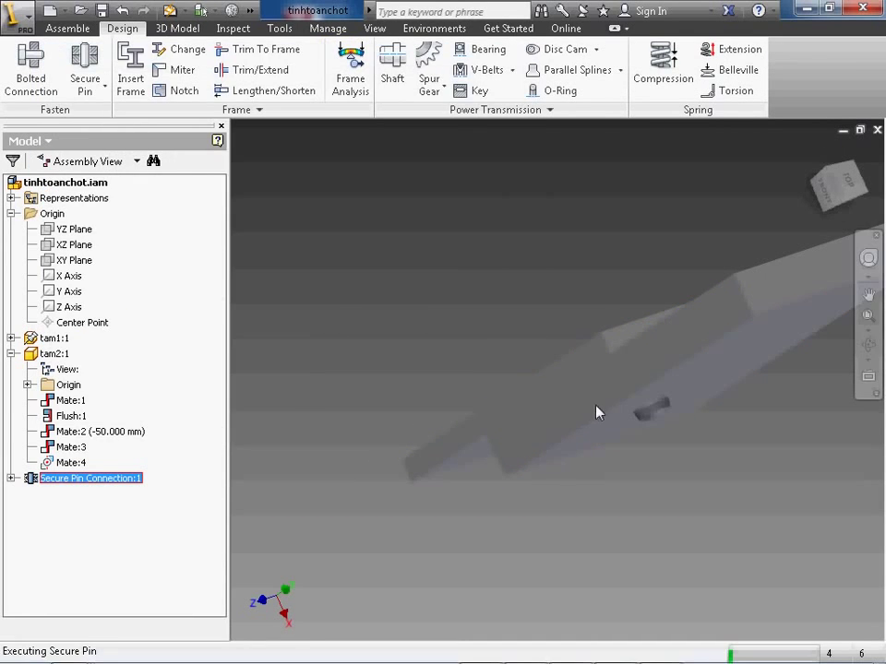
{"action": "middle_click_drag", "start_coordinate": [652, 410], "coordinate": [692, 459], "text": "shift"}
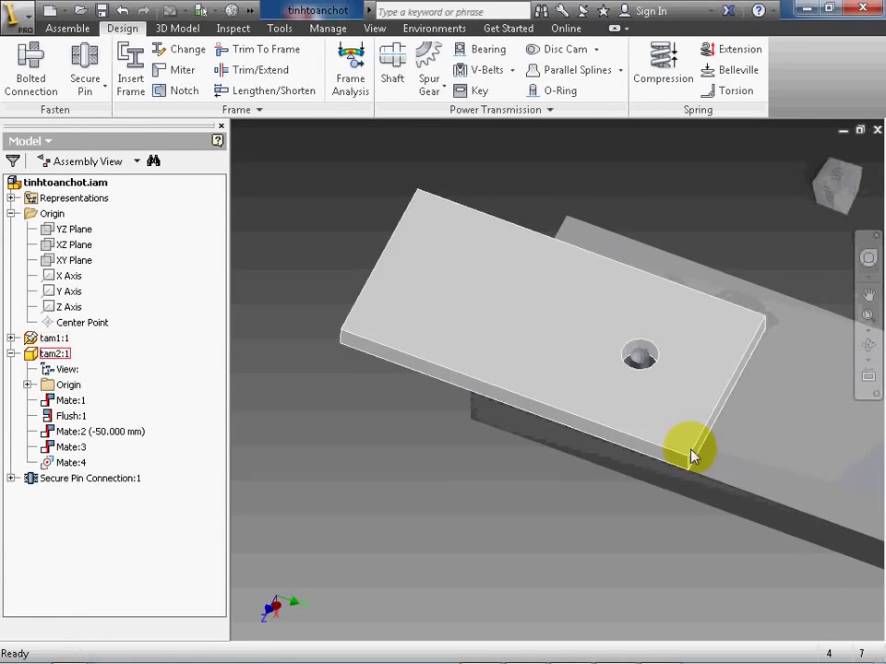
Step: Reopen the secure pin connection for editing and set the first drilled hole's diameter to 4 mm
{"action": "right_click", "coordinate": [79, 487]}
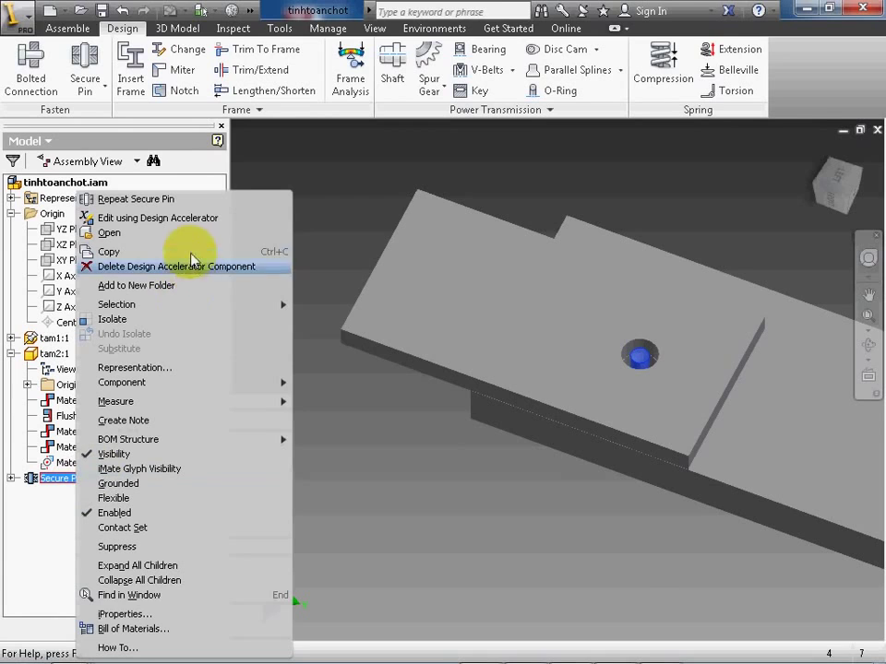
{"action": "left_click", "coordinate": [196, 220]}
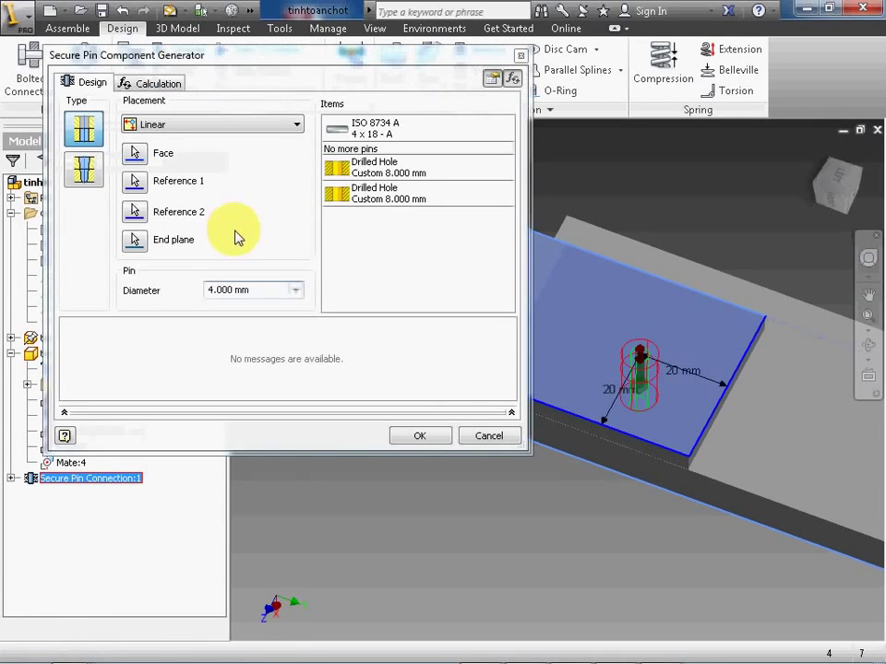
{"action": "left_click", "coordinate": [398, 174]}
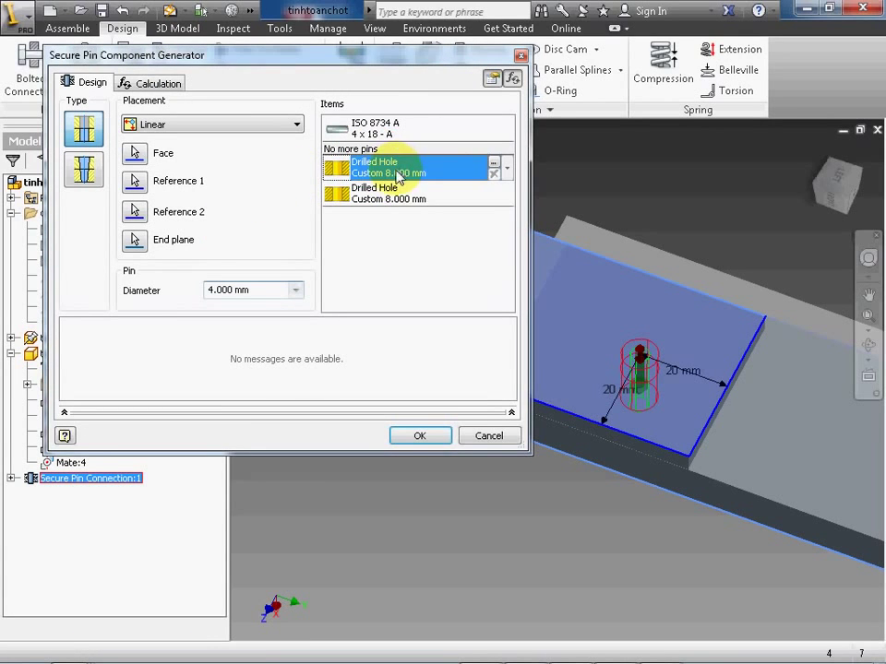
{"action": "left_click", "coordinate": [495, 167]}
{"action": "type", "text": "4"}
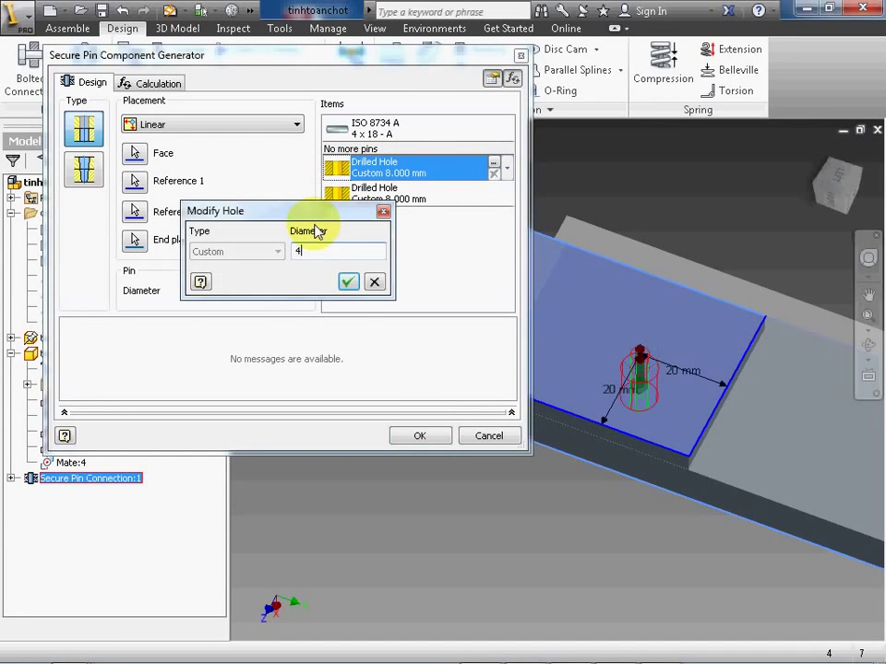
{"action": "left_click", "coordinate": [347, 281]}
Step: Set the second drilled hole's diameter to 4 mm, apply the pin connection and inspect the pin's fit
{"action": "left_click", "coordinate": [400, 193]}
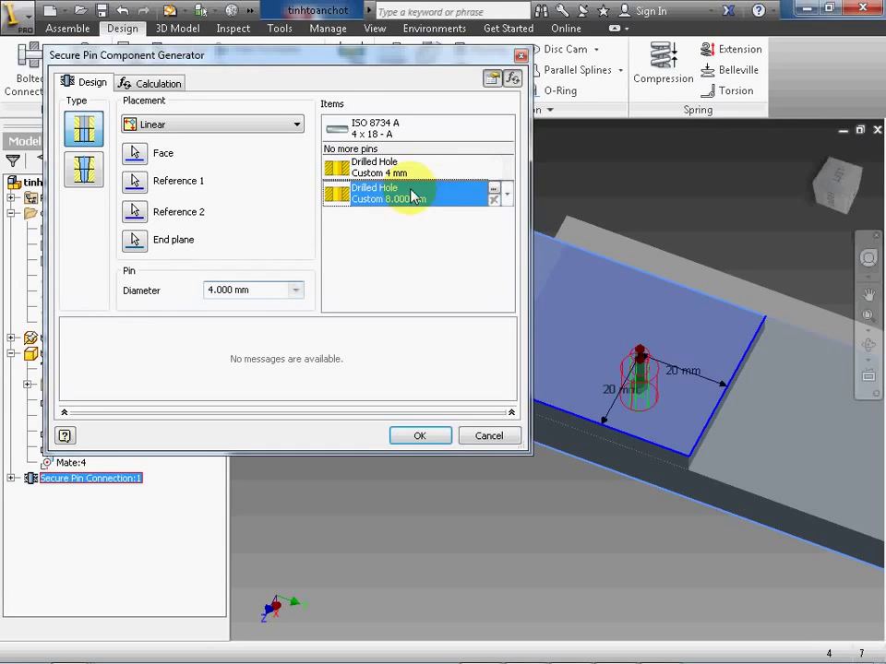
{"action": "left_click", "coordinate": [495, 190]}
{"action": "type", "text": "4"}
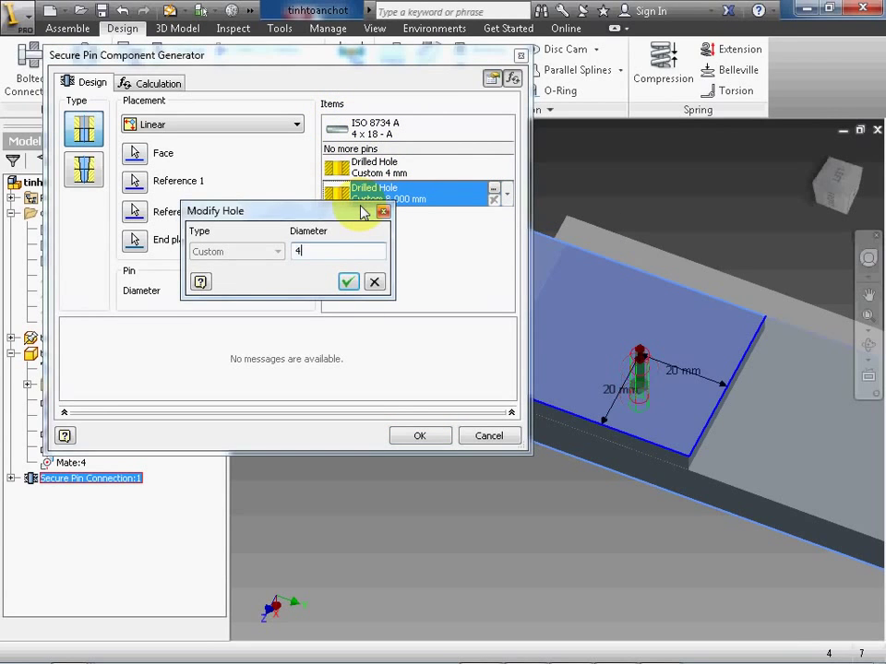
{"action": "left_click", "coordinate": [347, 282]}
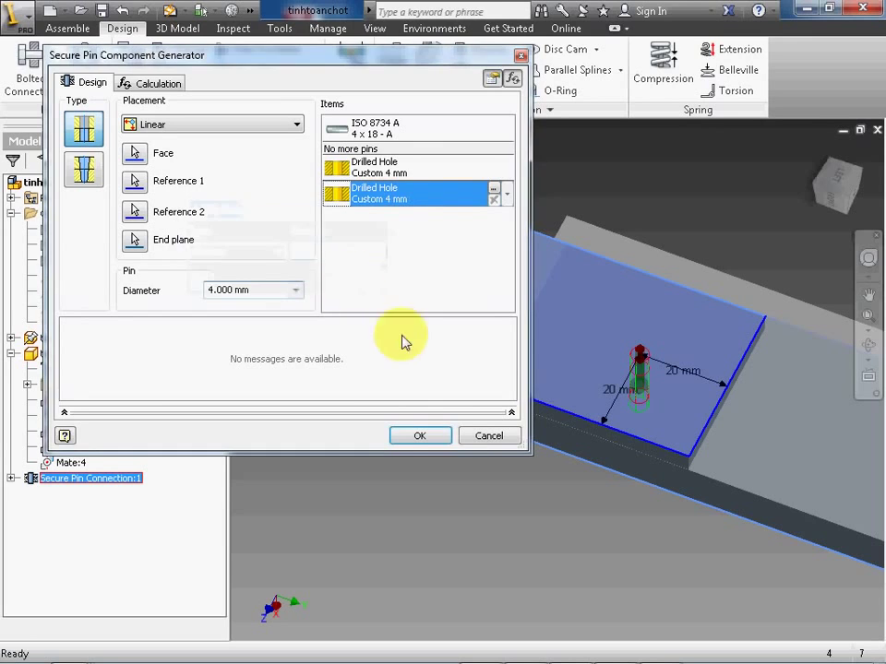
{"action": "left_click", "coordinate": [409, 437]}
{"action": "scroll", "coordinate": [620, 367], "scroll_direction": "down", "scroll_amount": 3}
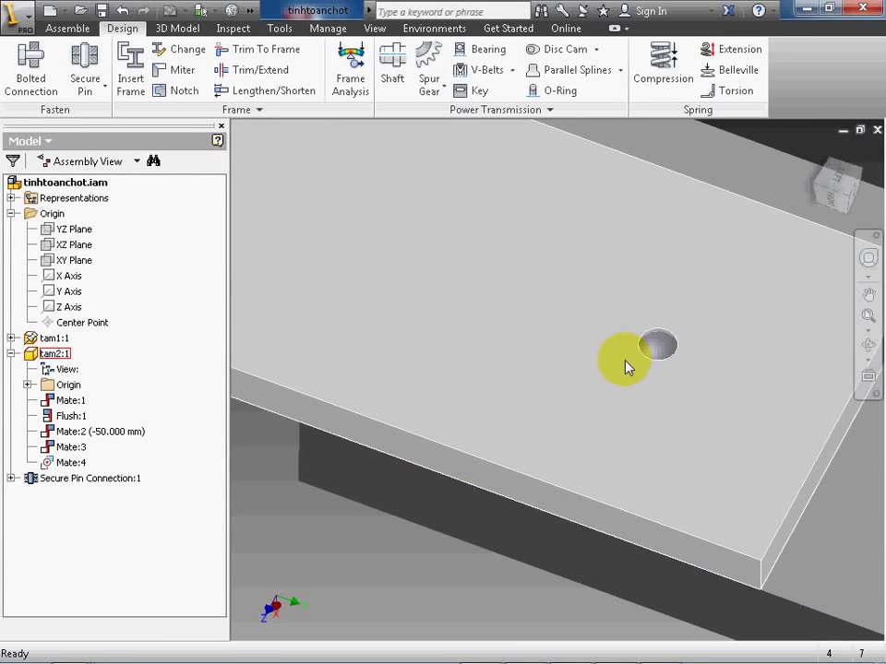